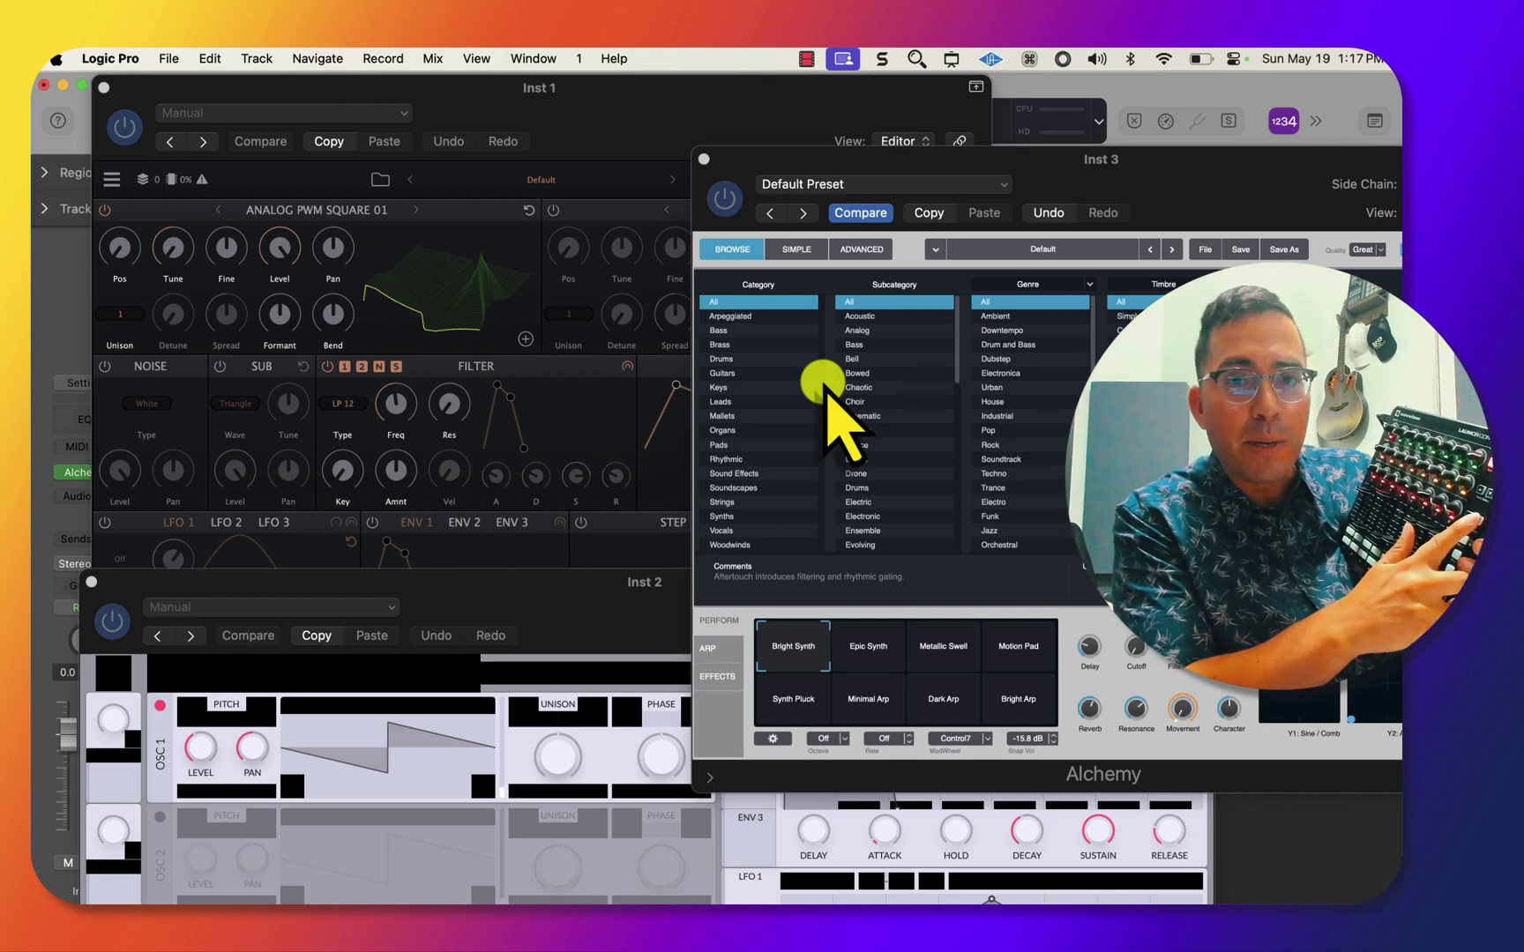
- Hide every instrument plug-in window with V to reveal the four-track arrangement
{"action": "key", "text": "v"}
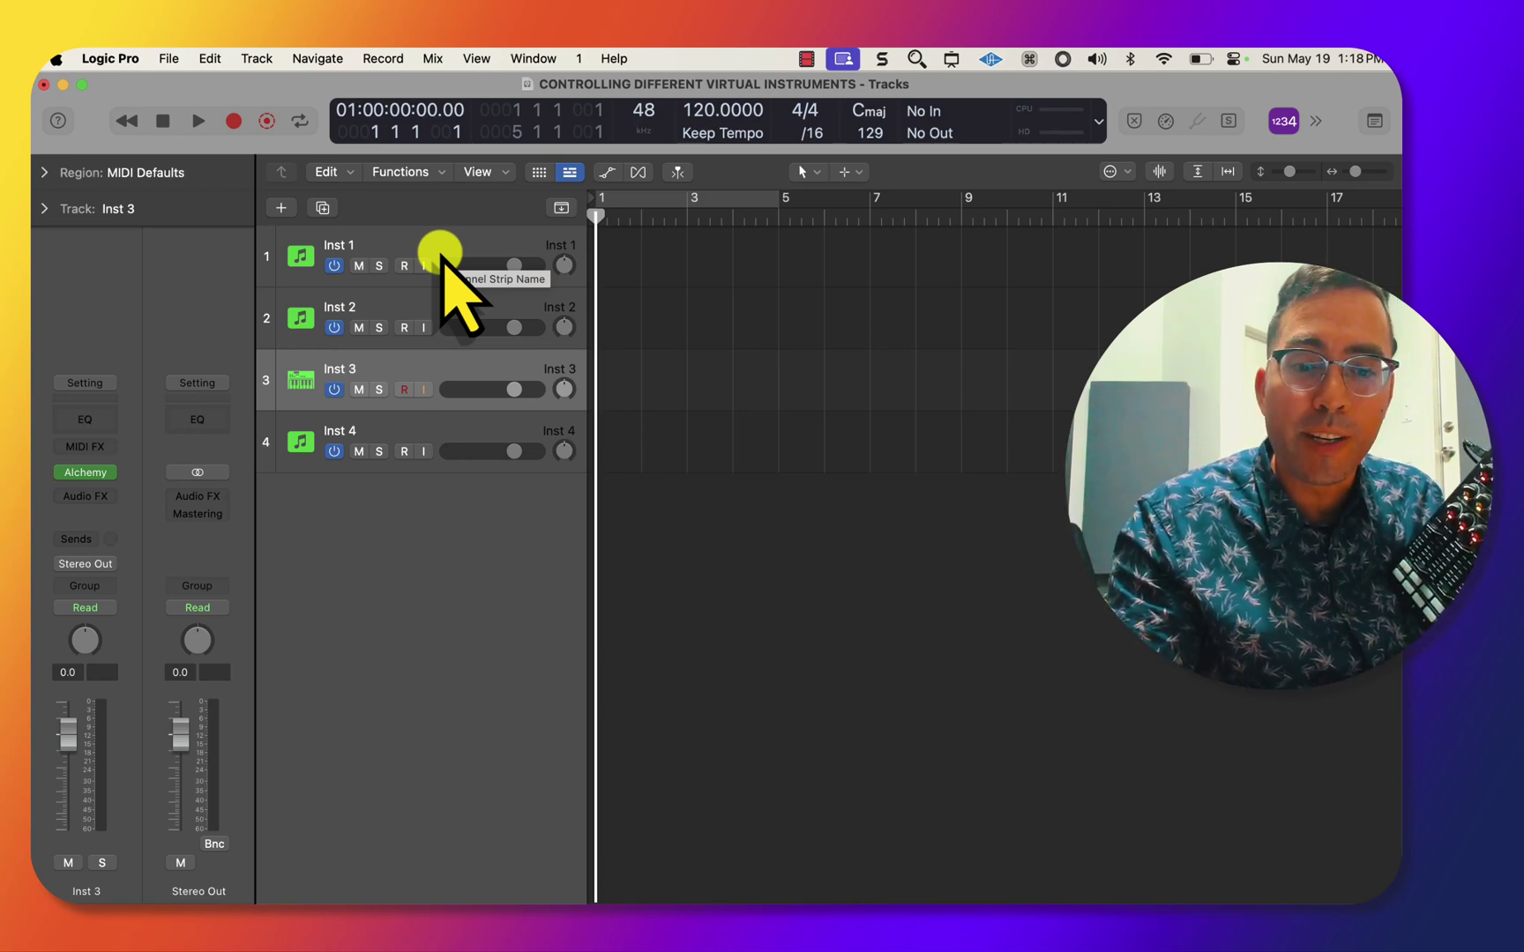
{"action": "key", "text": "super+k"}
{"action": "left_click", "coordinate": [458, 257]}
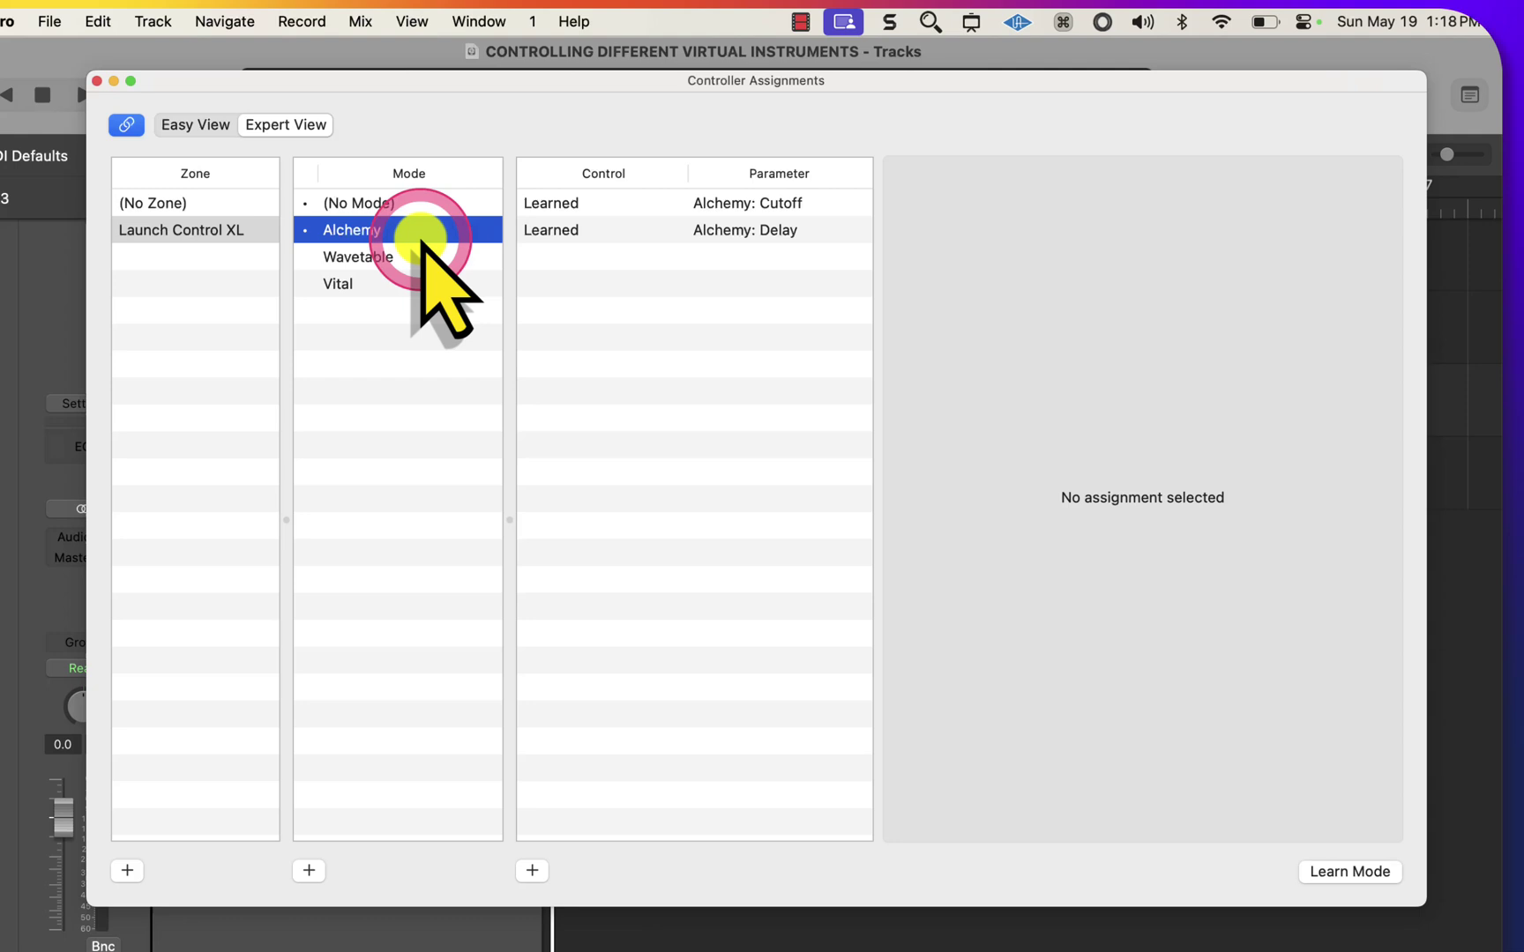
{"action": "left_click", "coordinate": [464, 283]}
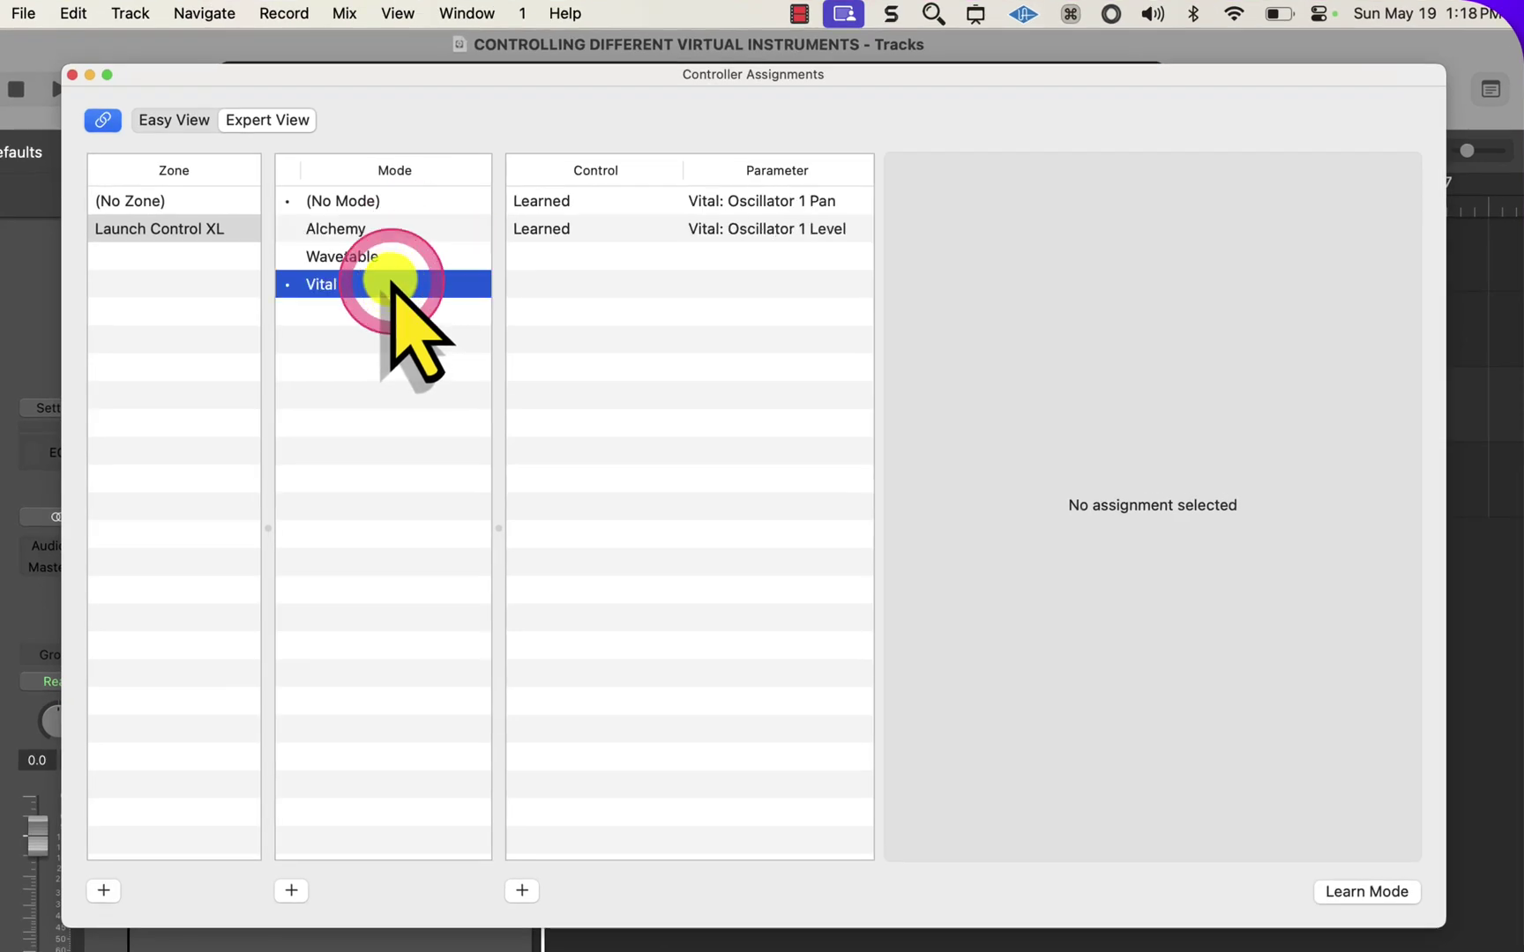
{"action": "left_click", "coordinate": [394, 256]}
{"action": "left_click", "coordinate": [608, 203]}
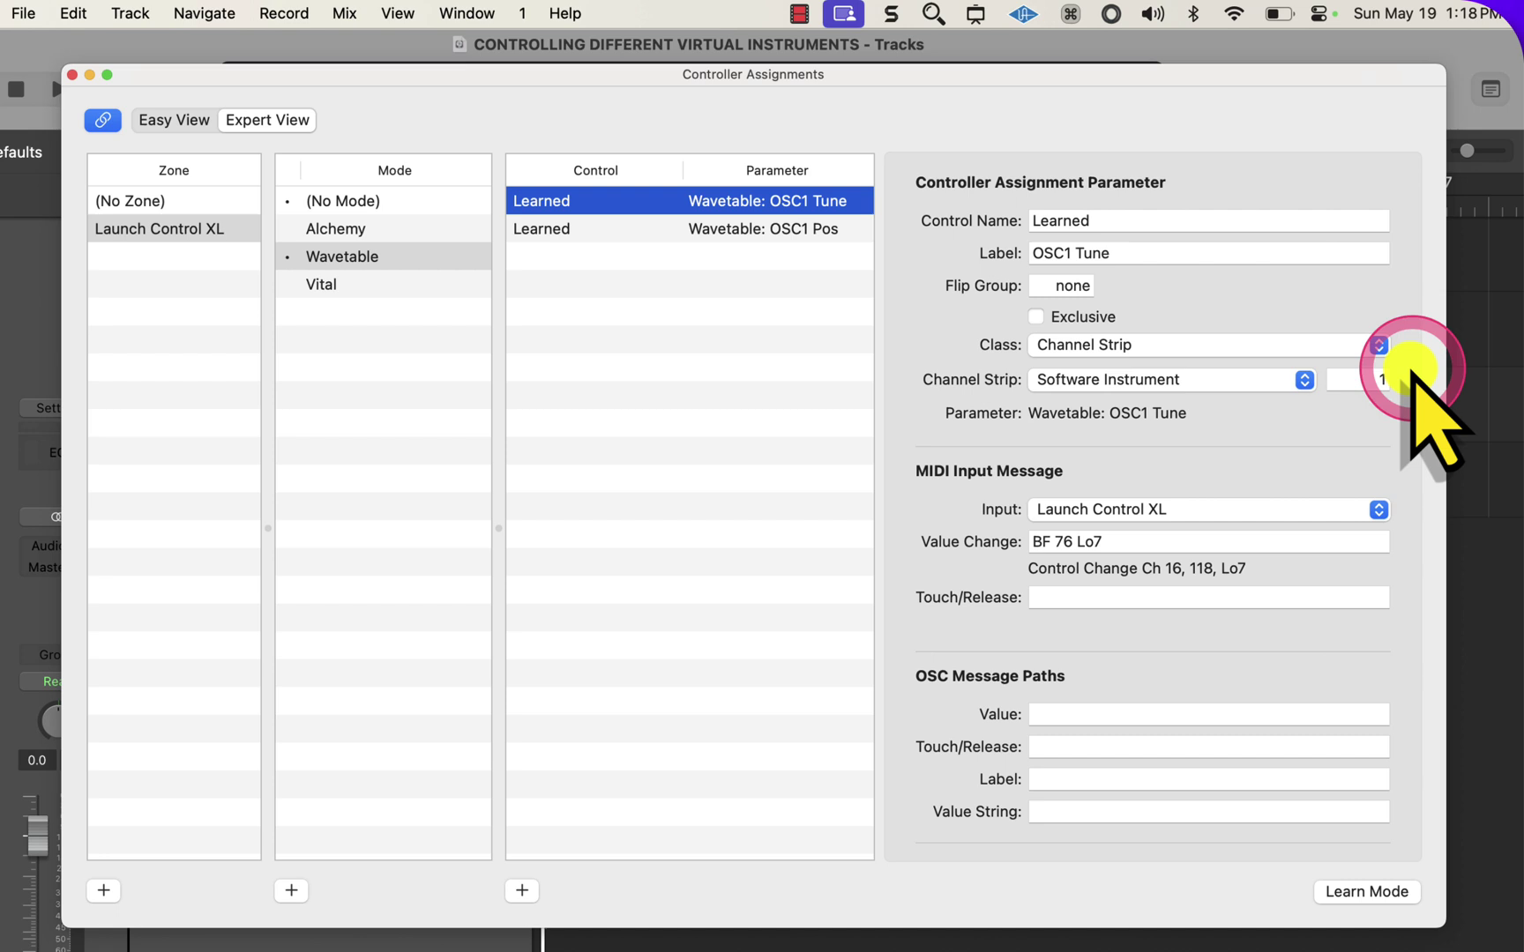
{"action": "left_click", "coordinate": [1378, 379]}
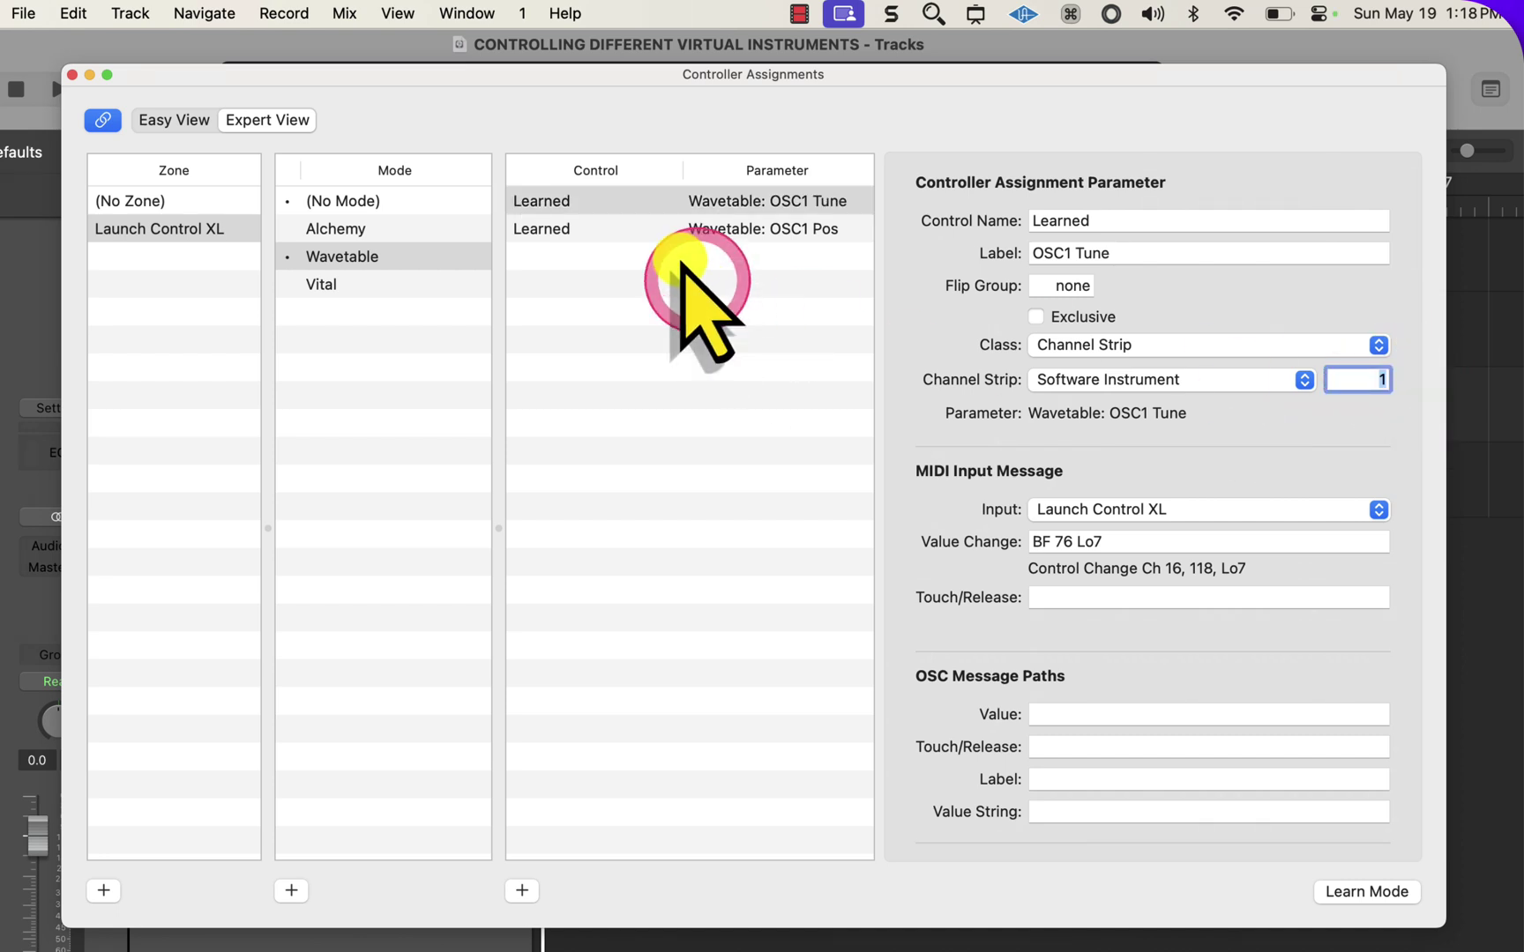
{"action": "left_click", "coordinate": [635, 228]}
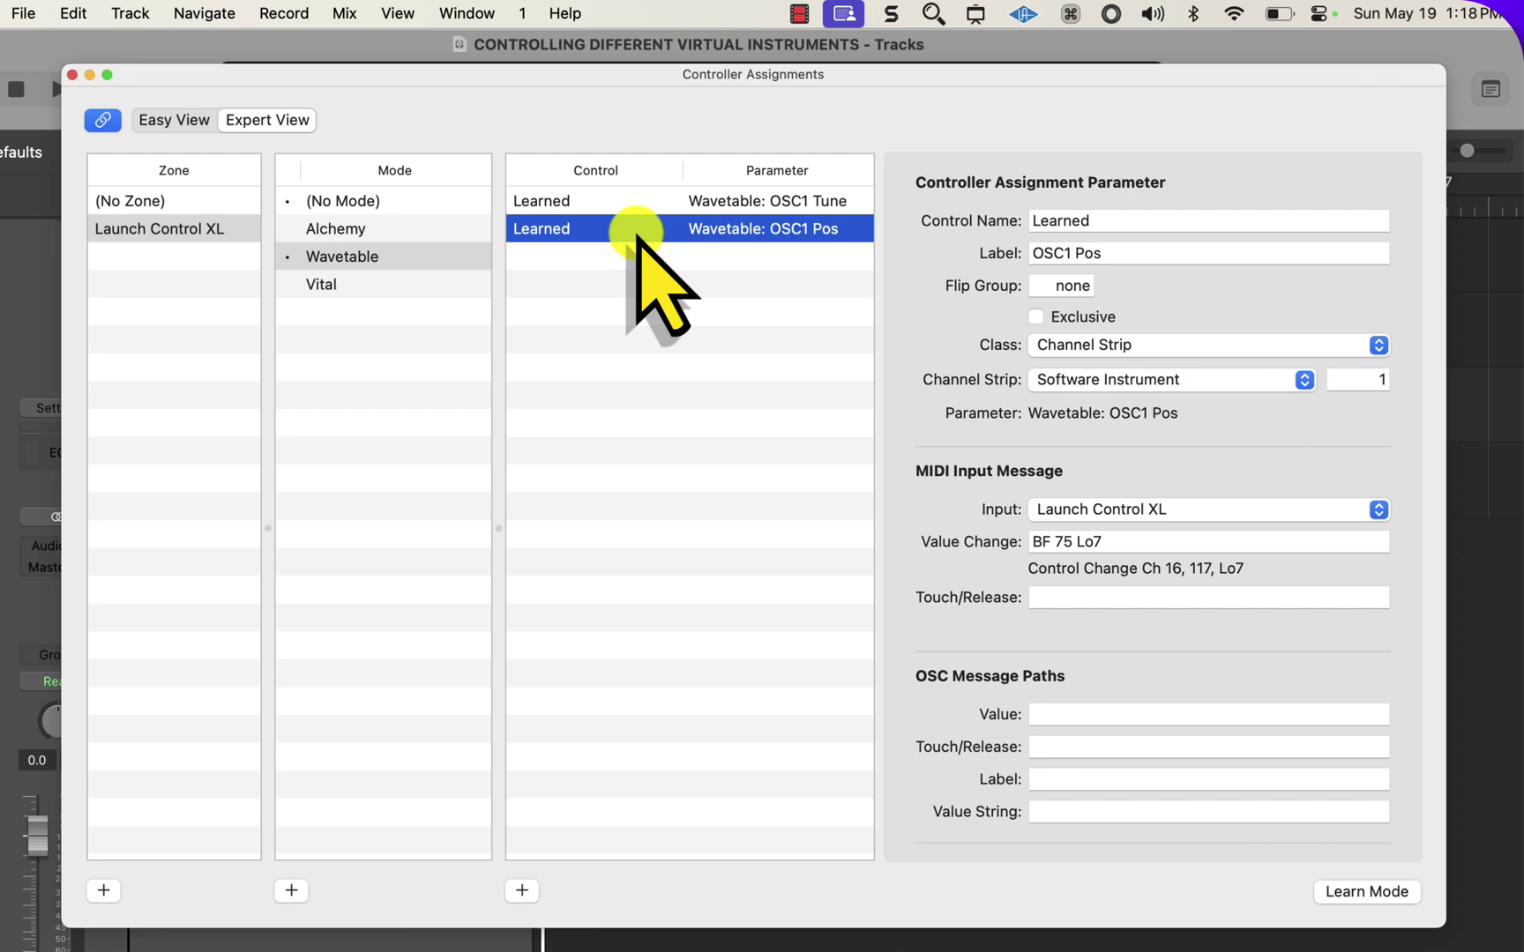
{"action": "left_click", "coordinate": [378, 289]}
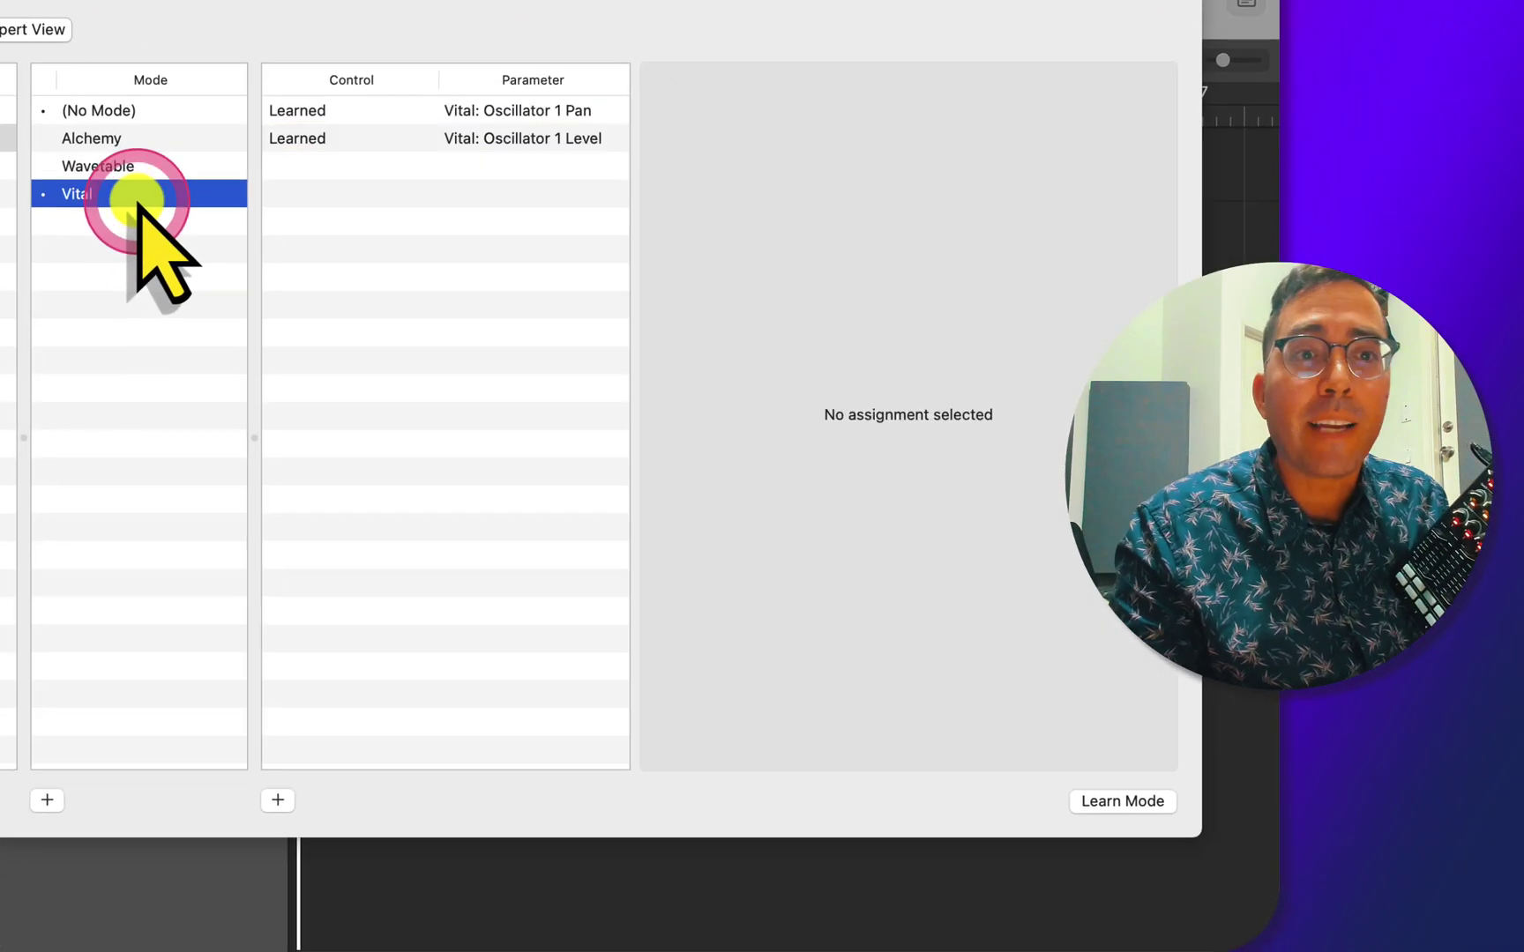
{"action": "left_click", "coordinate": [355, 110]}
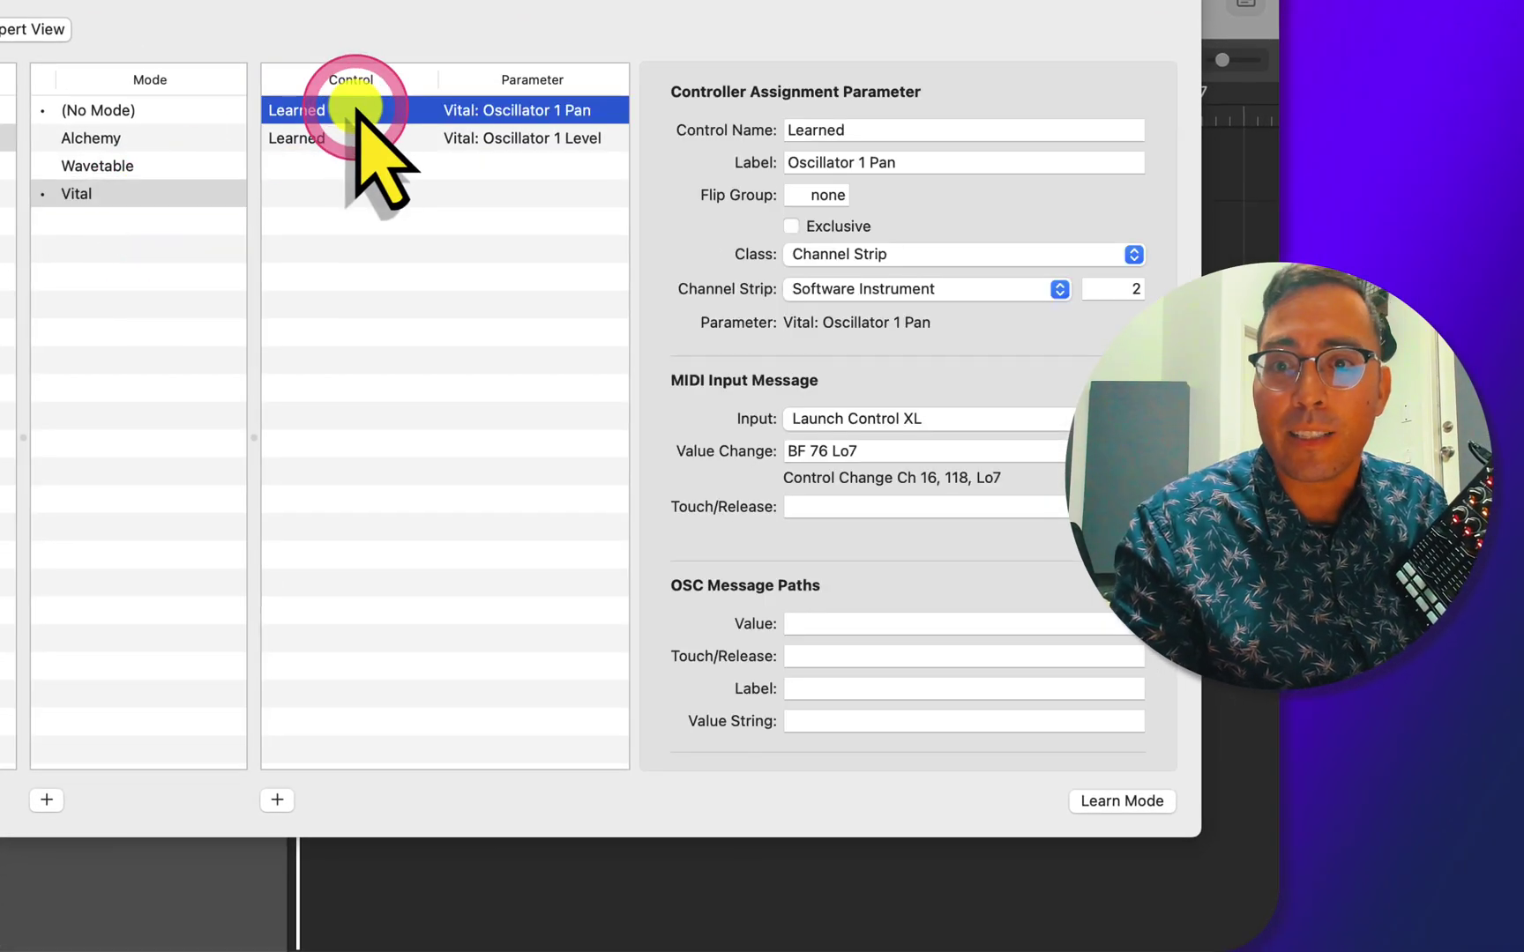
{"action": "left_click", "coordinate": [1137, 288]}
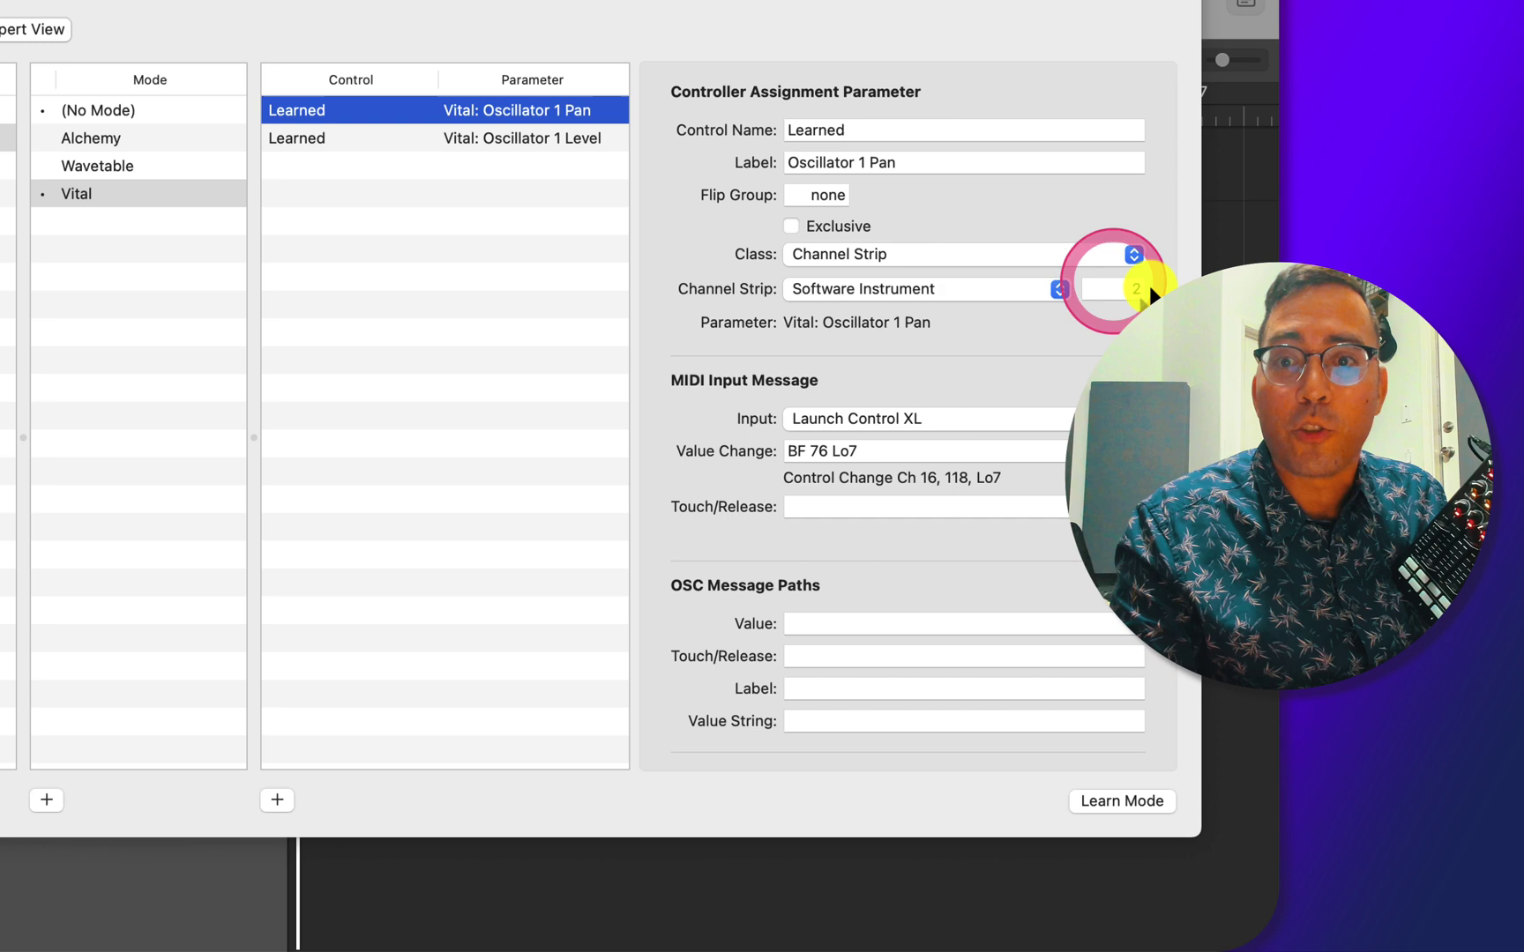
{"action": "left_click", "coordinate": [156, 142]}
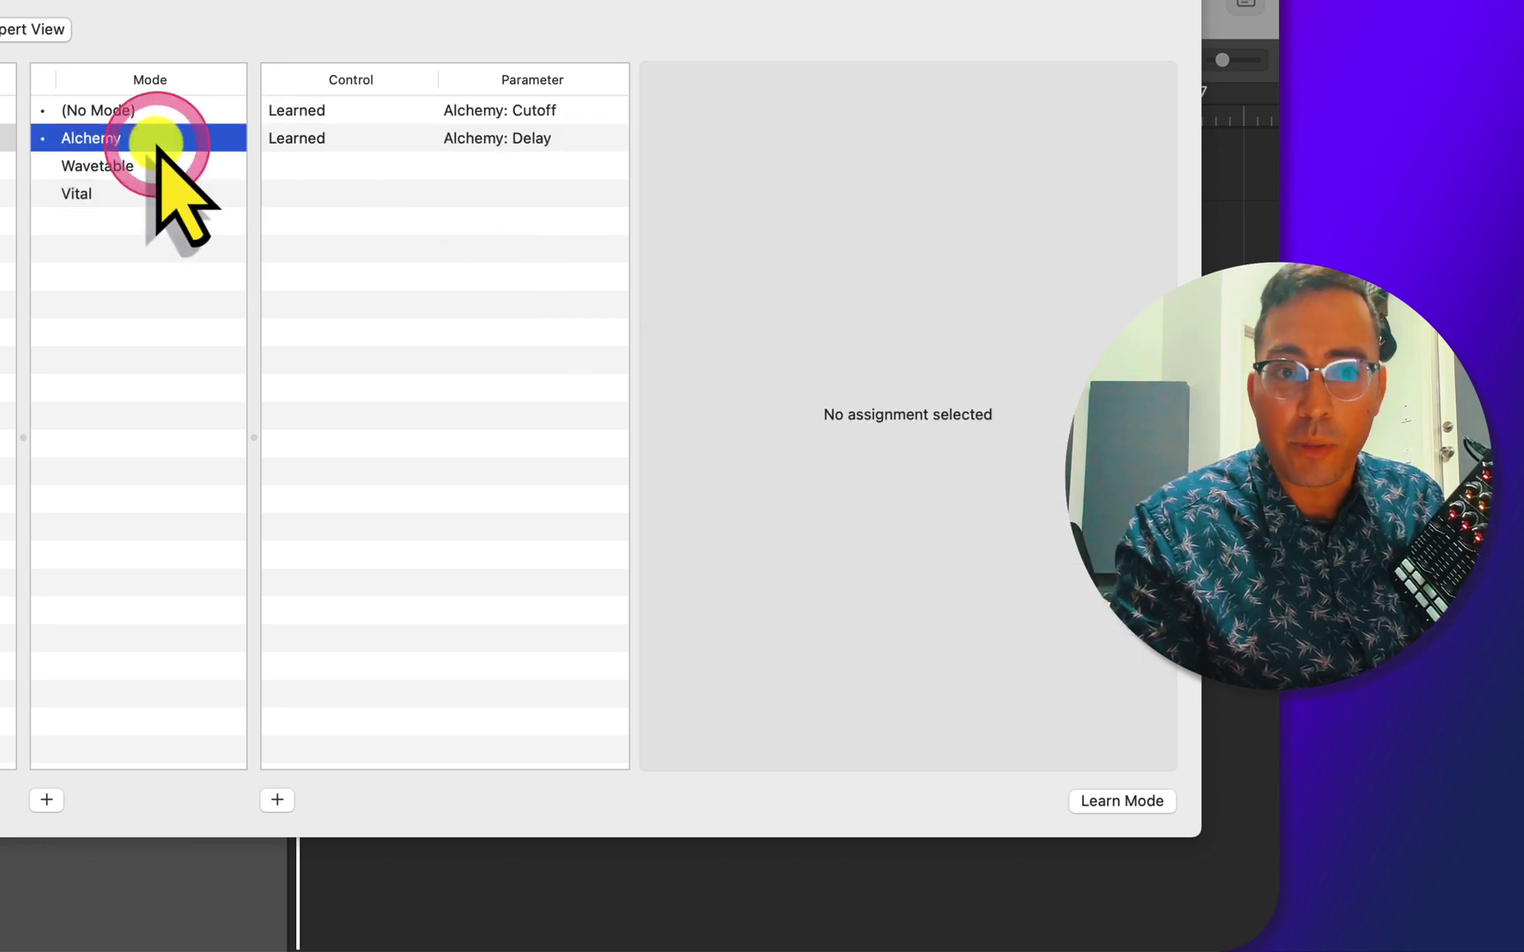
{"action": "left_click", "coordinate": [350, 109]}
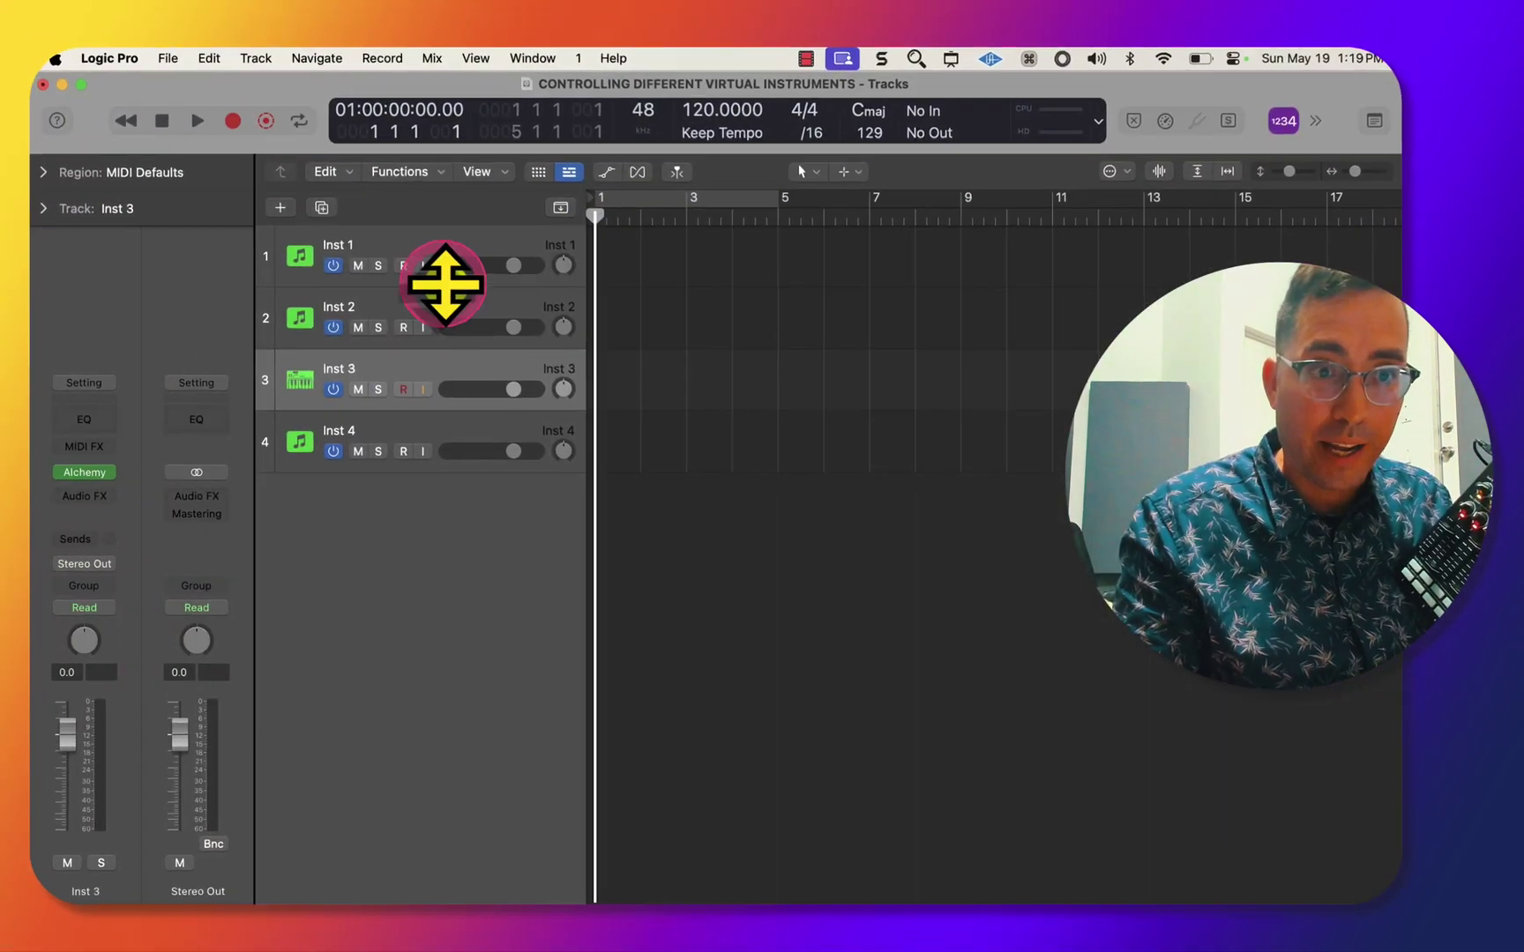
{"action": "left_click", "coordinate": [425, 252]}
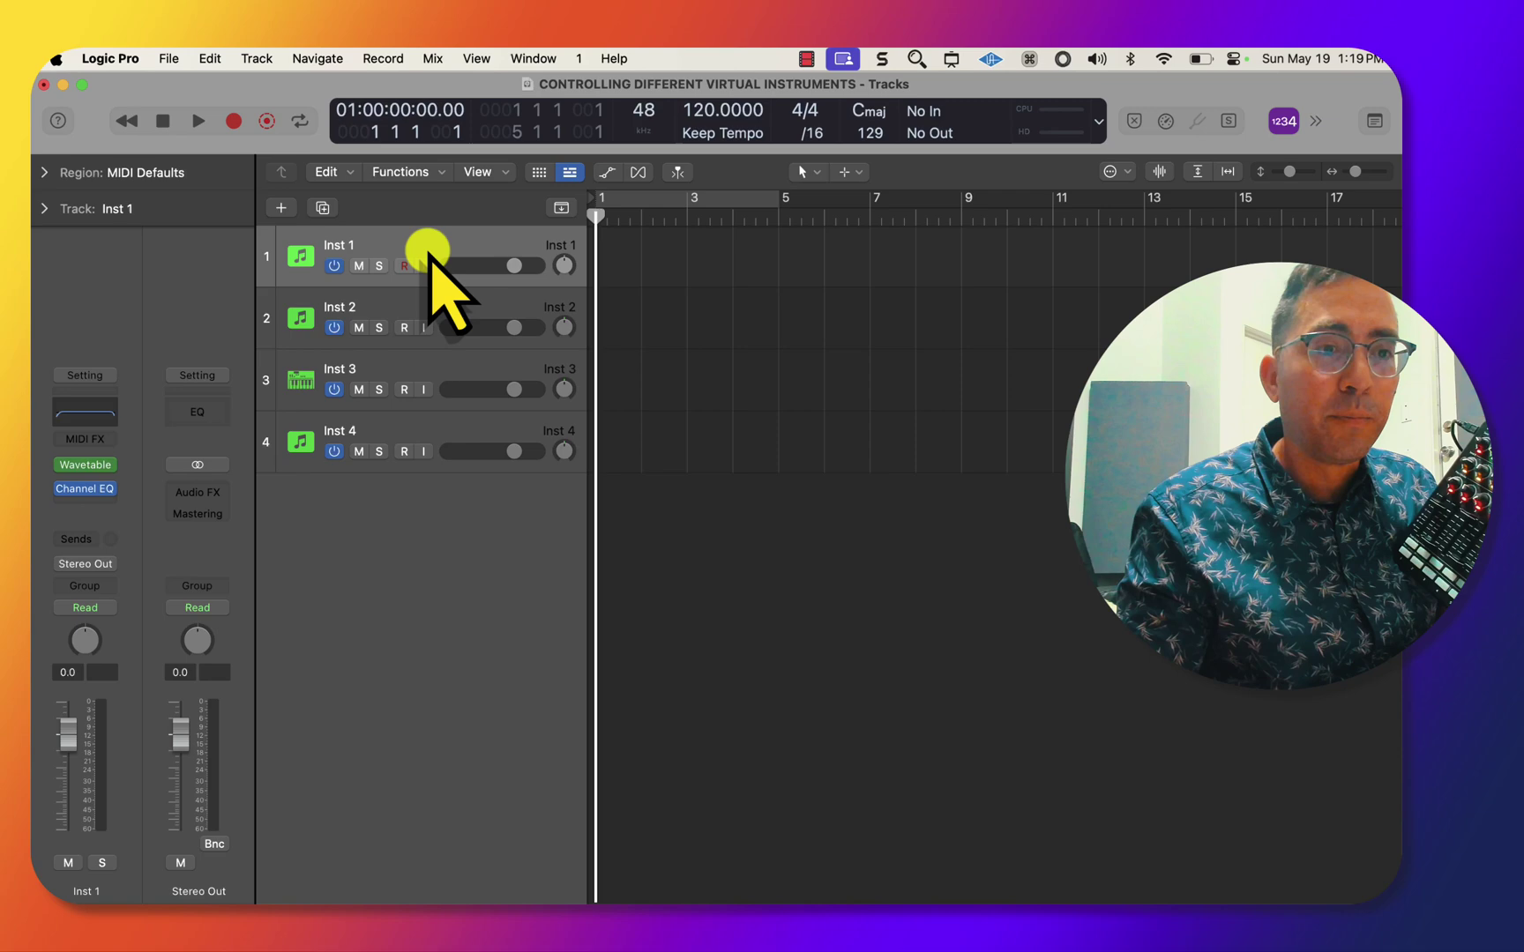
{"action": "left_click", "coordinate": [91, 468]}
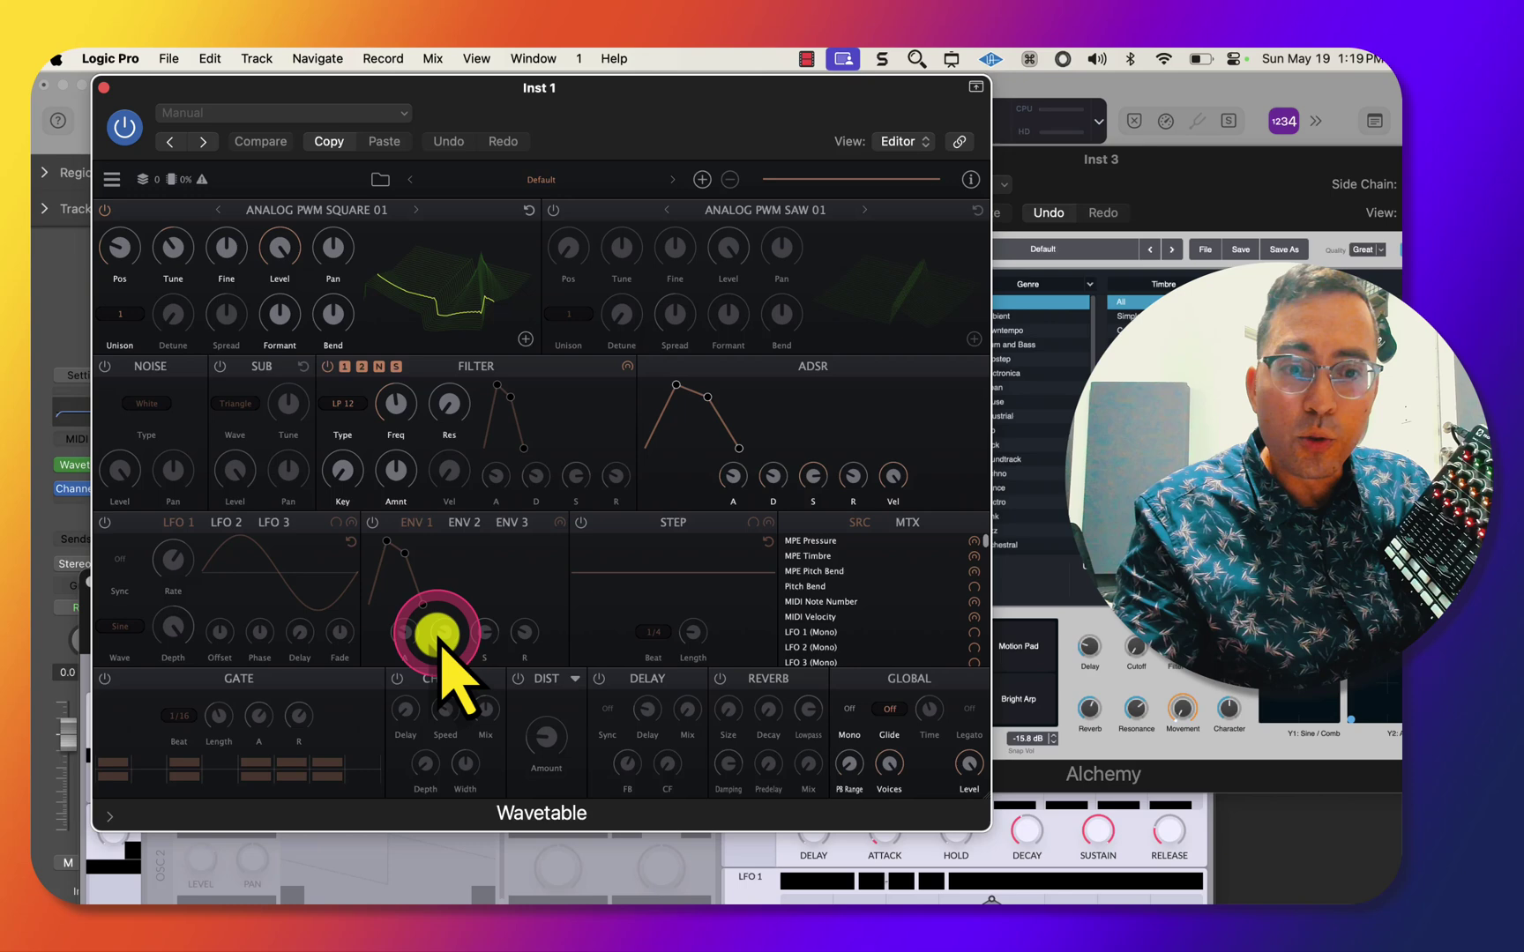
{"action": "left_click", "coordinate": [720, 857]}
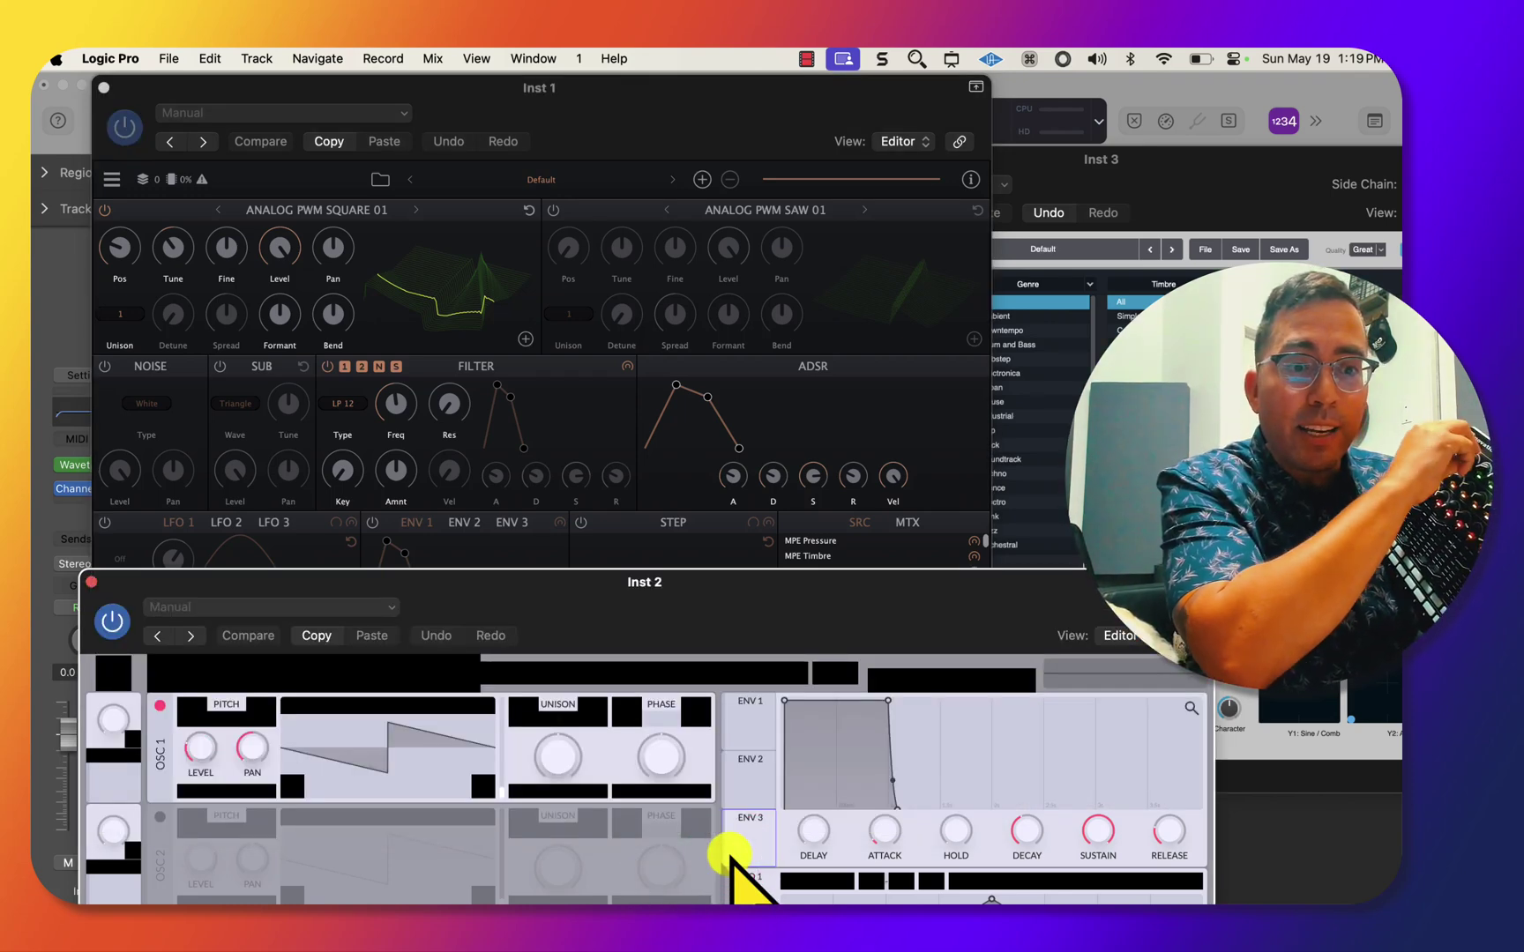
{"action": "key", "text": "v"}
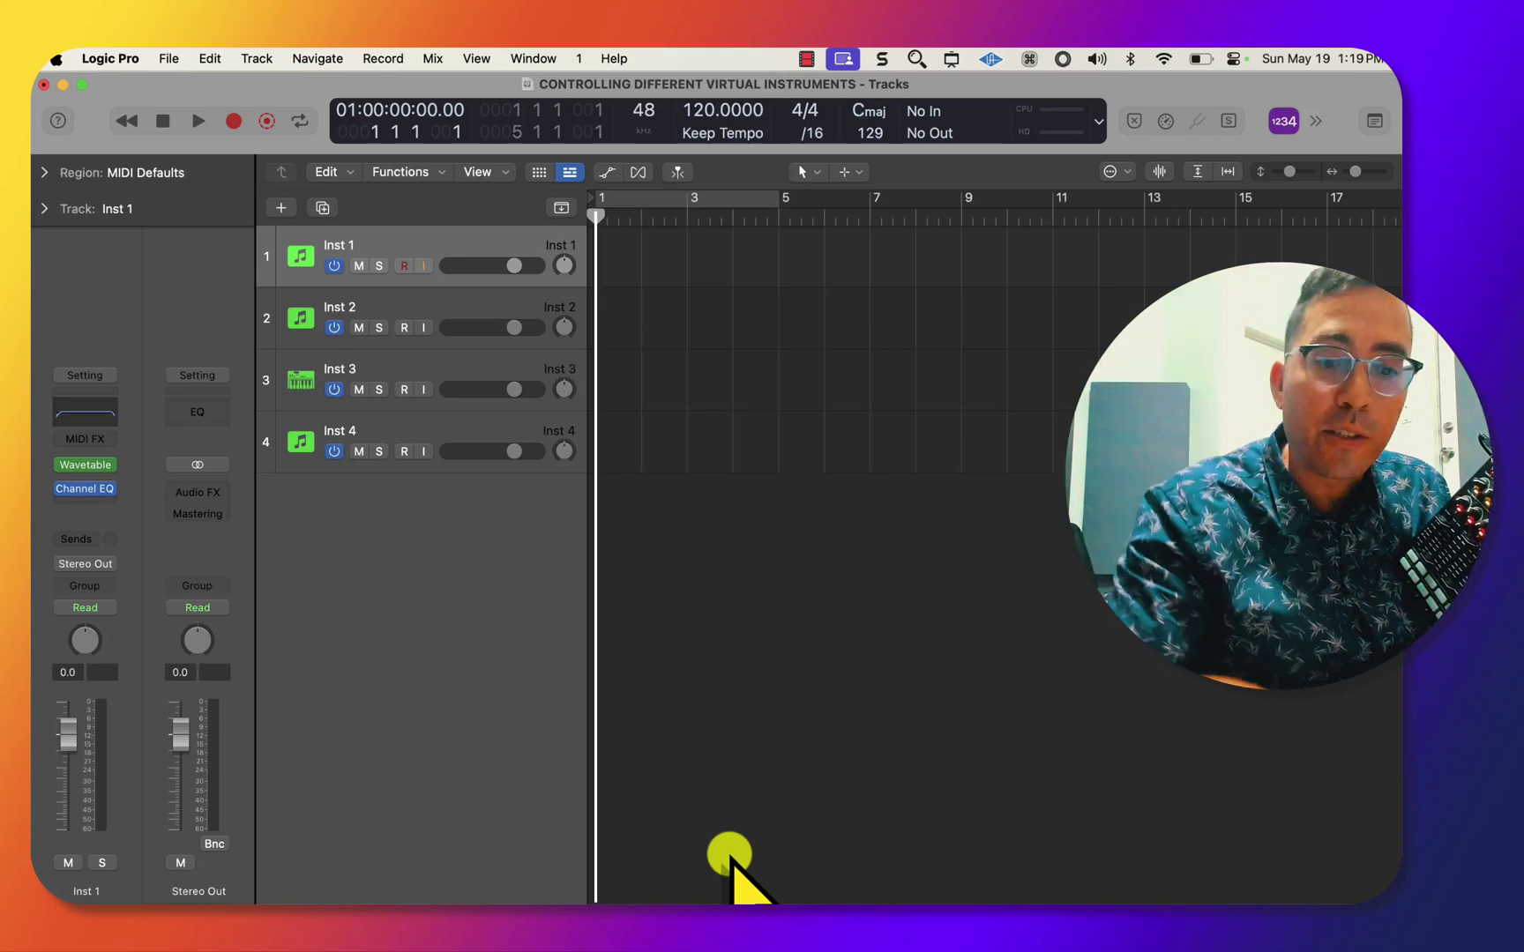
{"action": "key", "text": "v"}
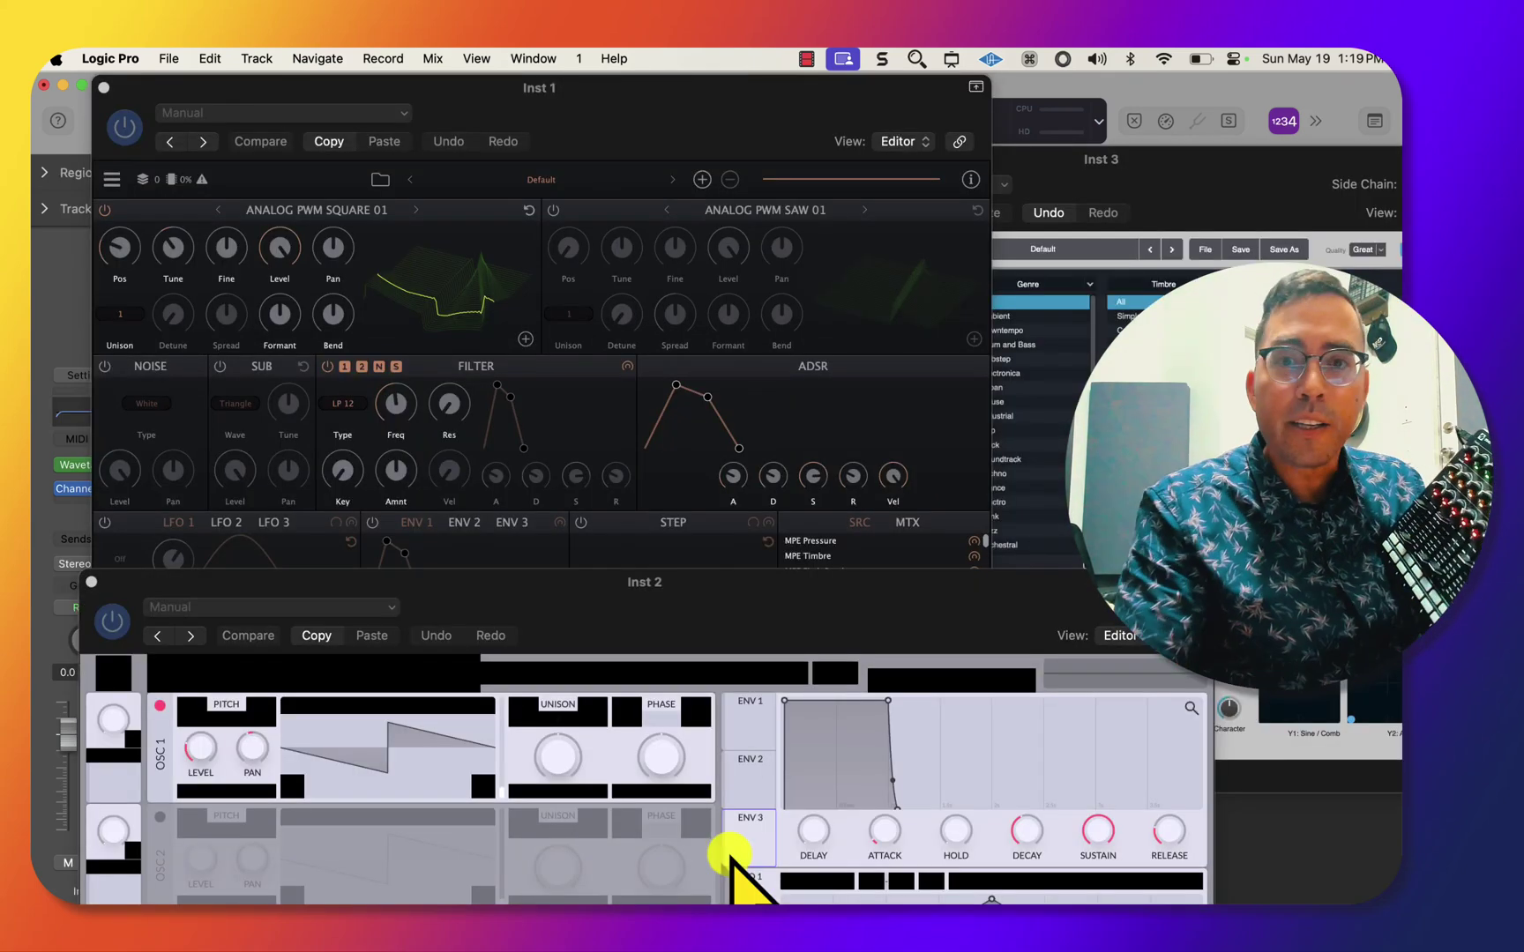
{"action": "left_click", "coordinate": [1202, 205]}
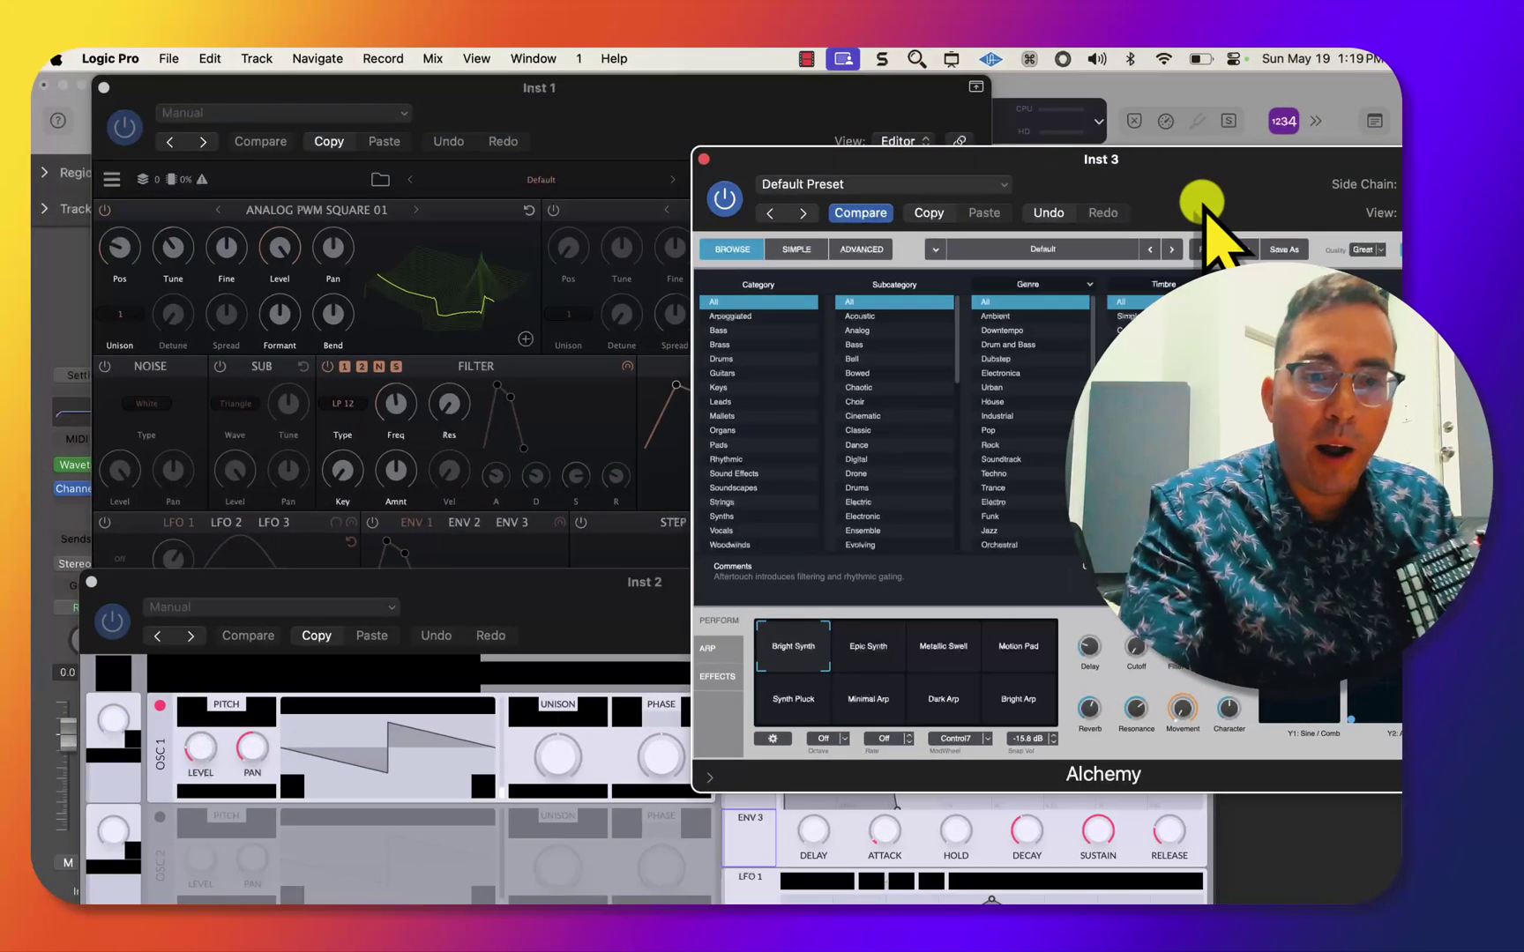
{"action": "key", "text": "v"}
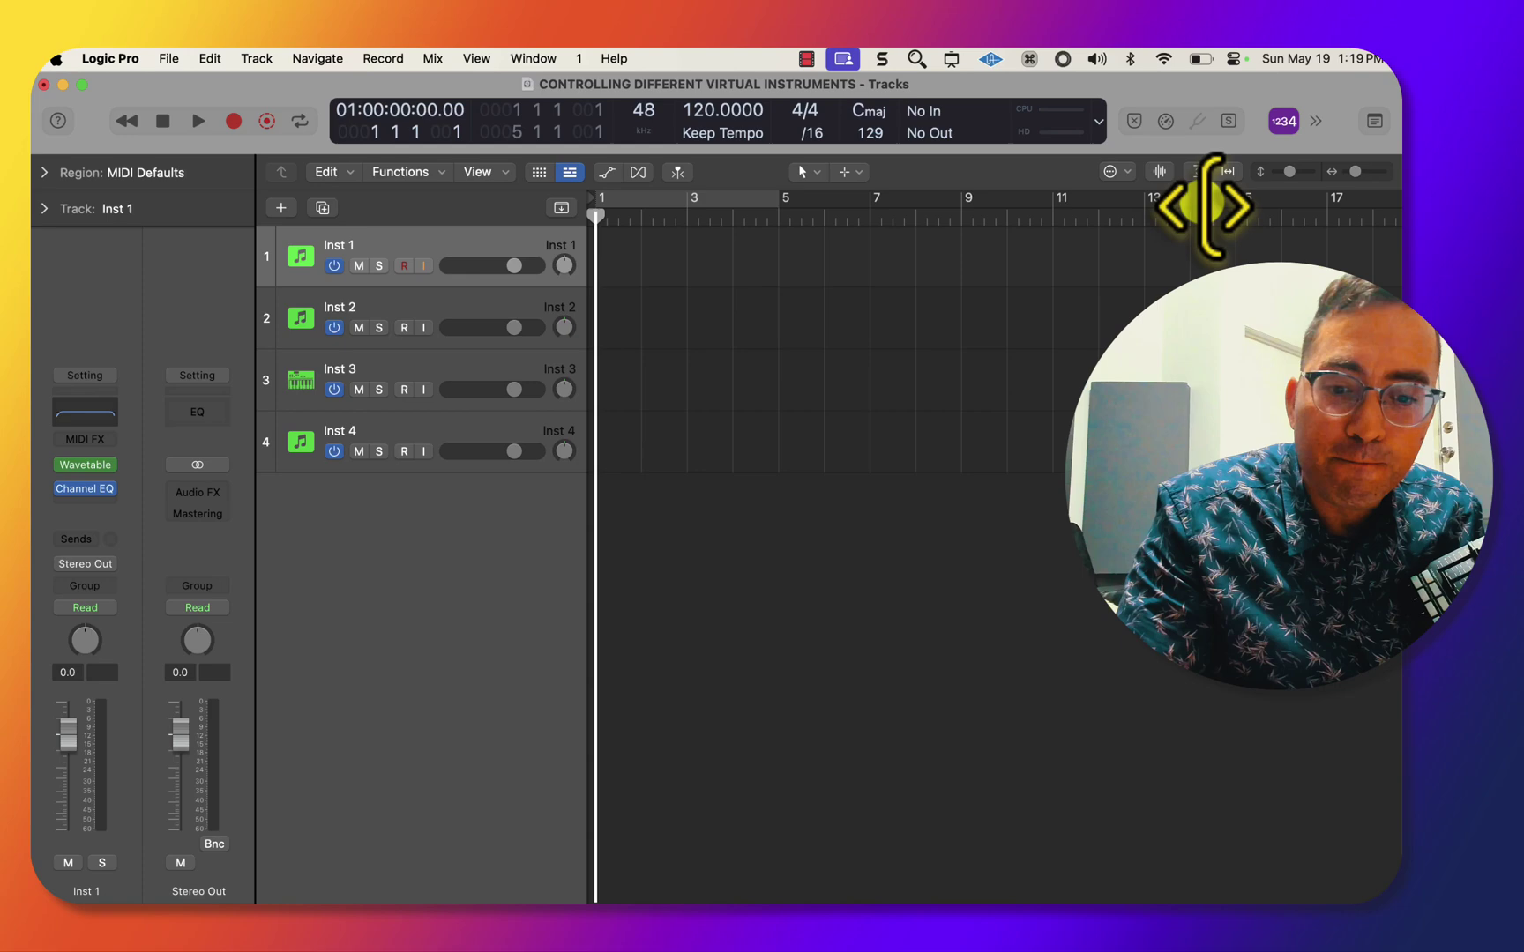
- Retarget the Alchemy Cutoff assignment to a Software Instrument channel strip
{"action": "key", "text": "alt+super+k"}
{"action": "left_click", "coordinate": [698, 268]}
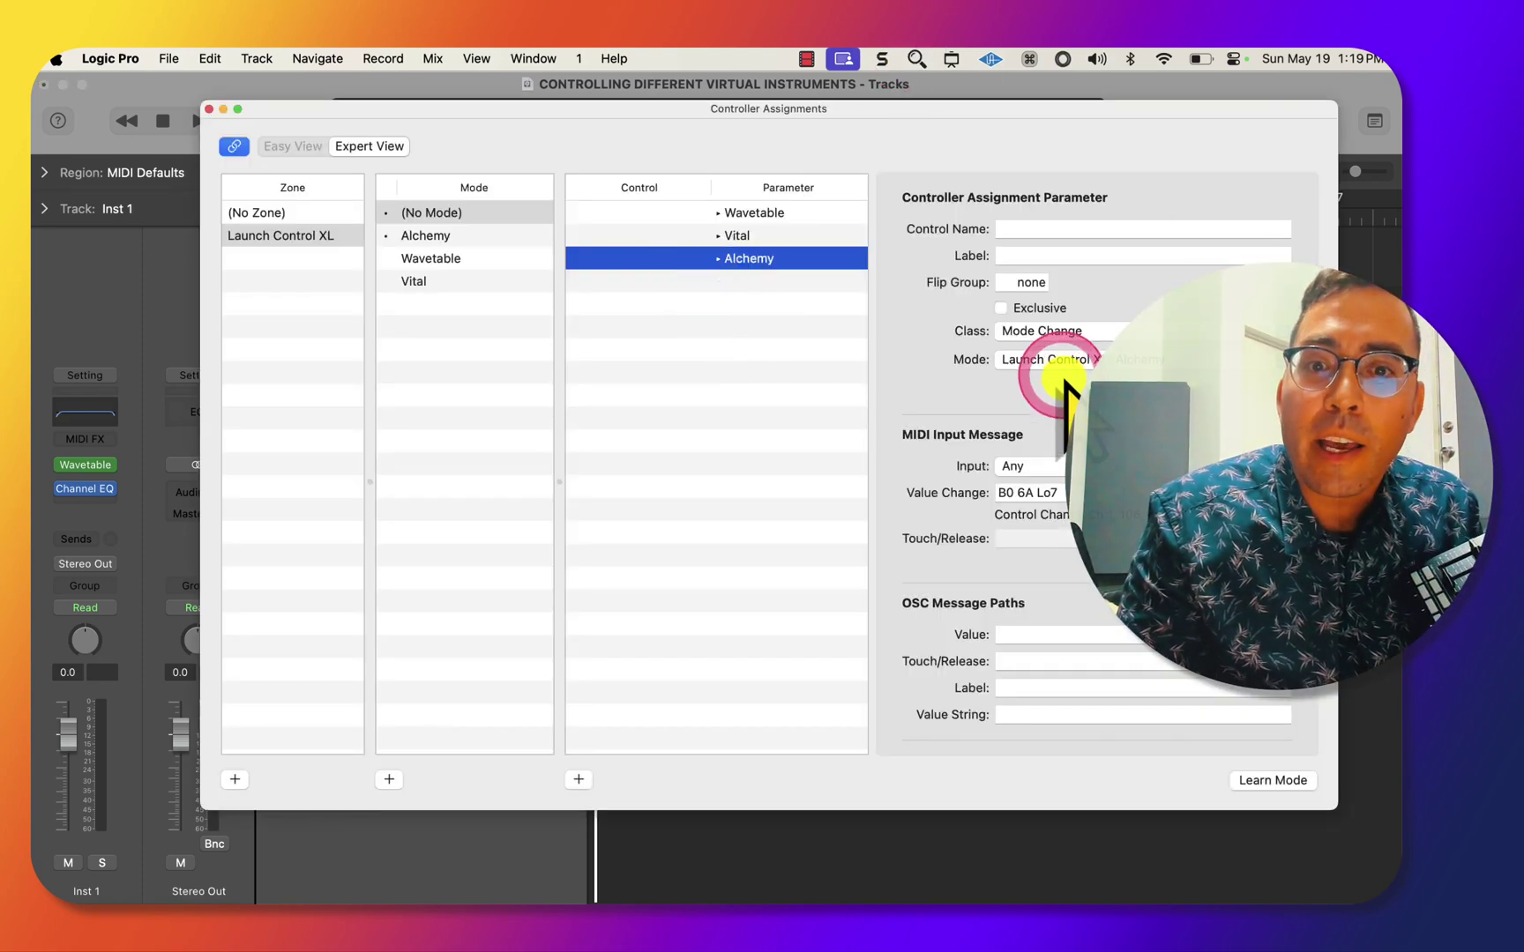
{"action": "left_click", "coordinate": [439, 235]}
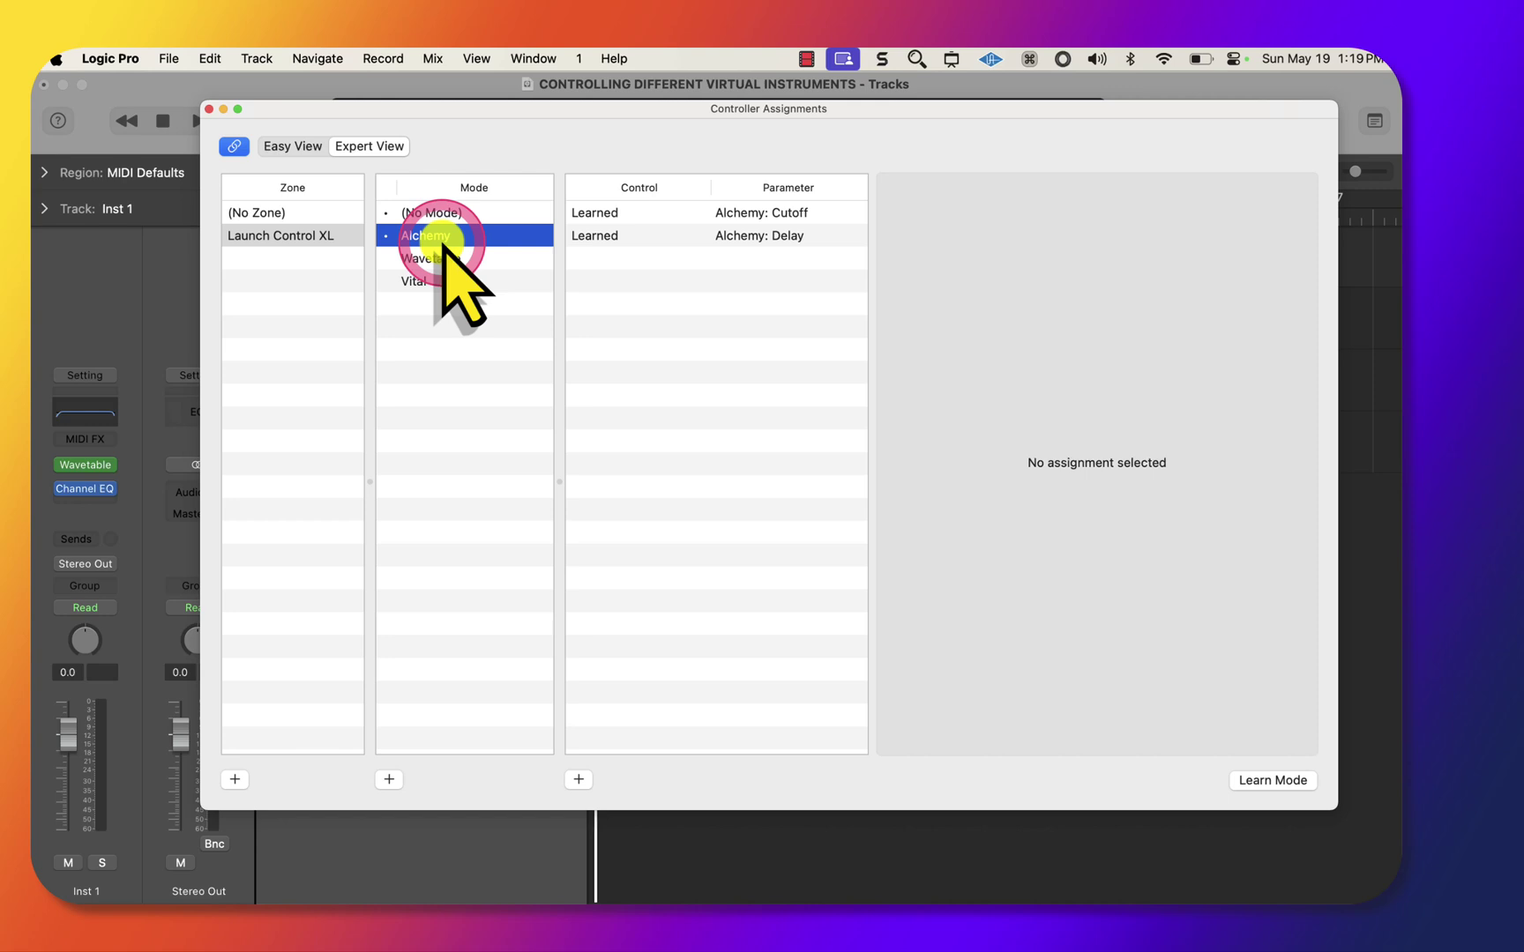
{"action": "left_click", "coordinate": [666, 211]}
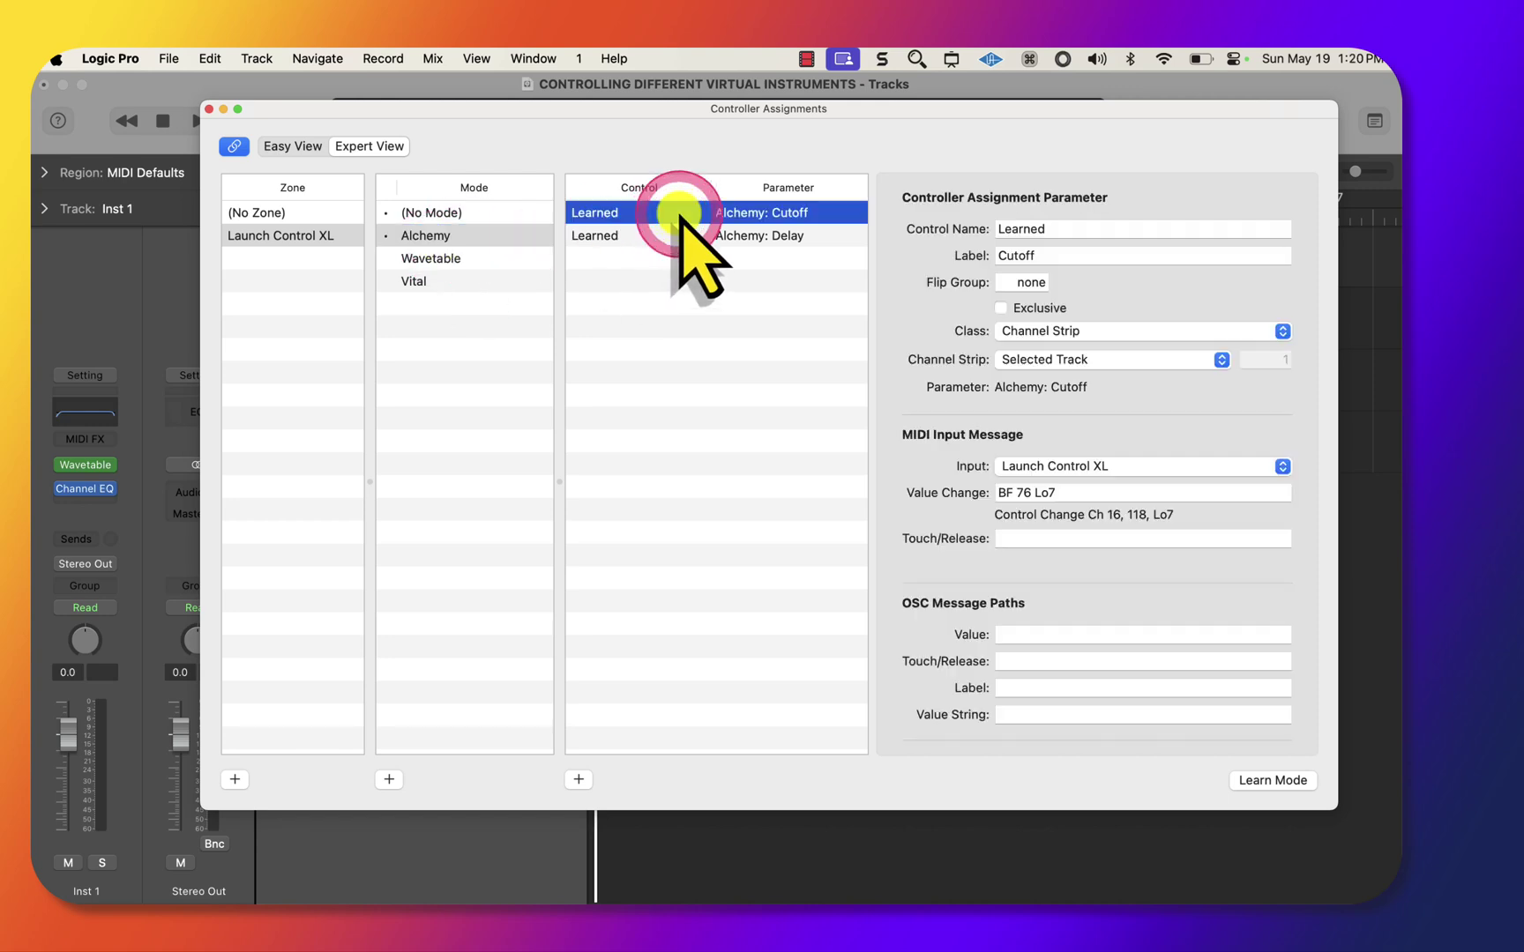
{"action": "left_click", "coordinate": [1183, 357]}
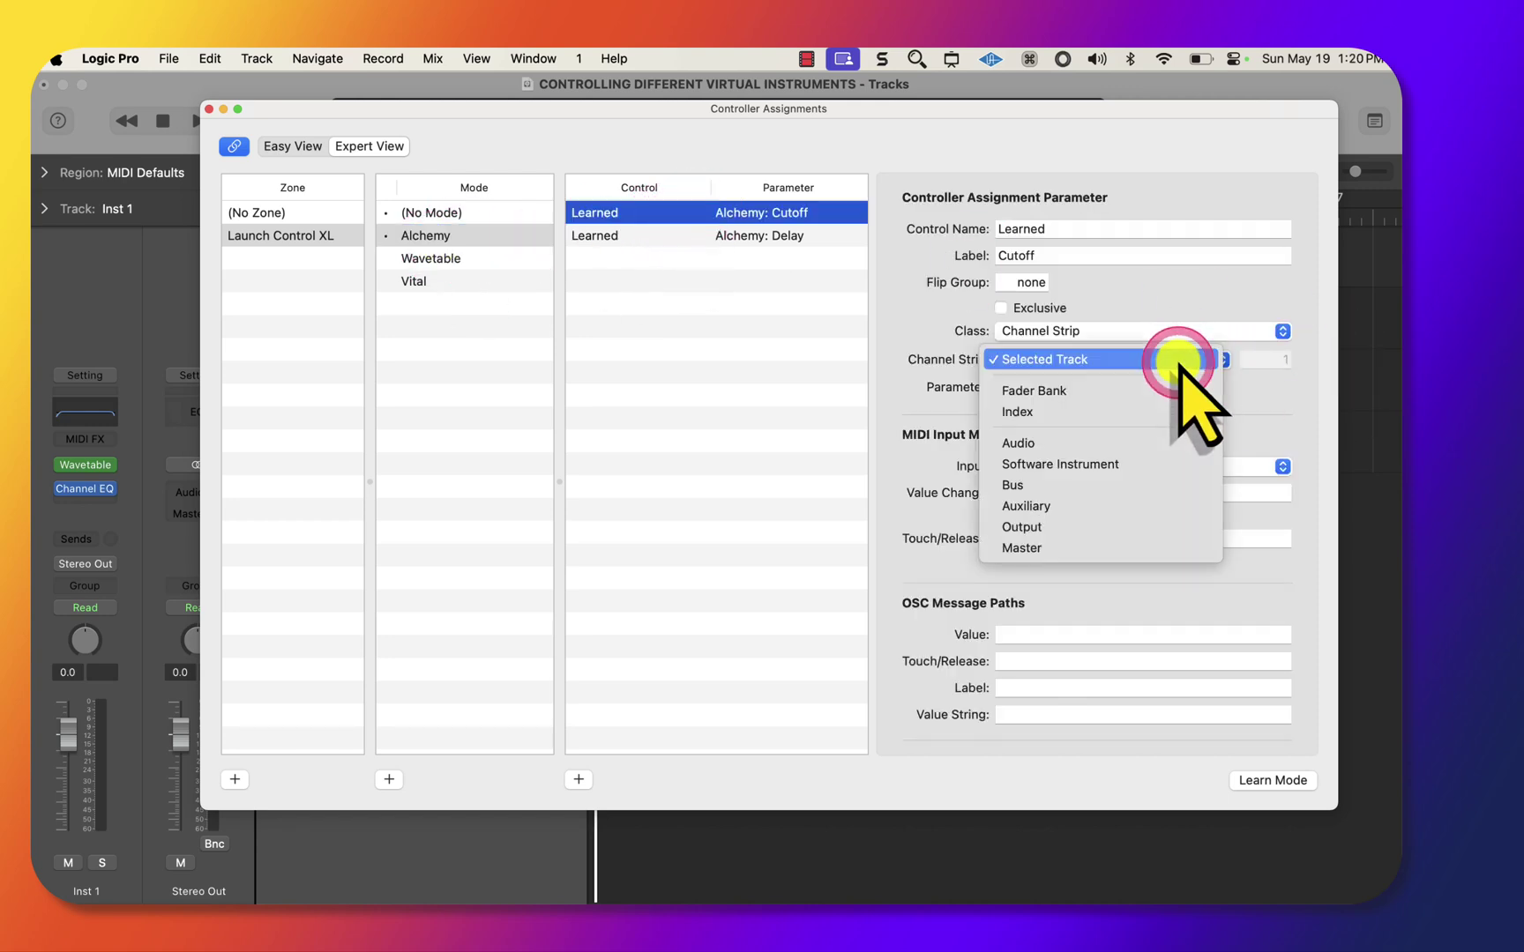
{"action": "left_click", "coordinate": [1162, 465]}
{"action": "type", "text": "3"}
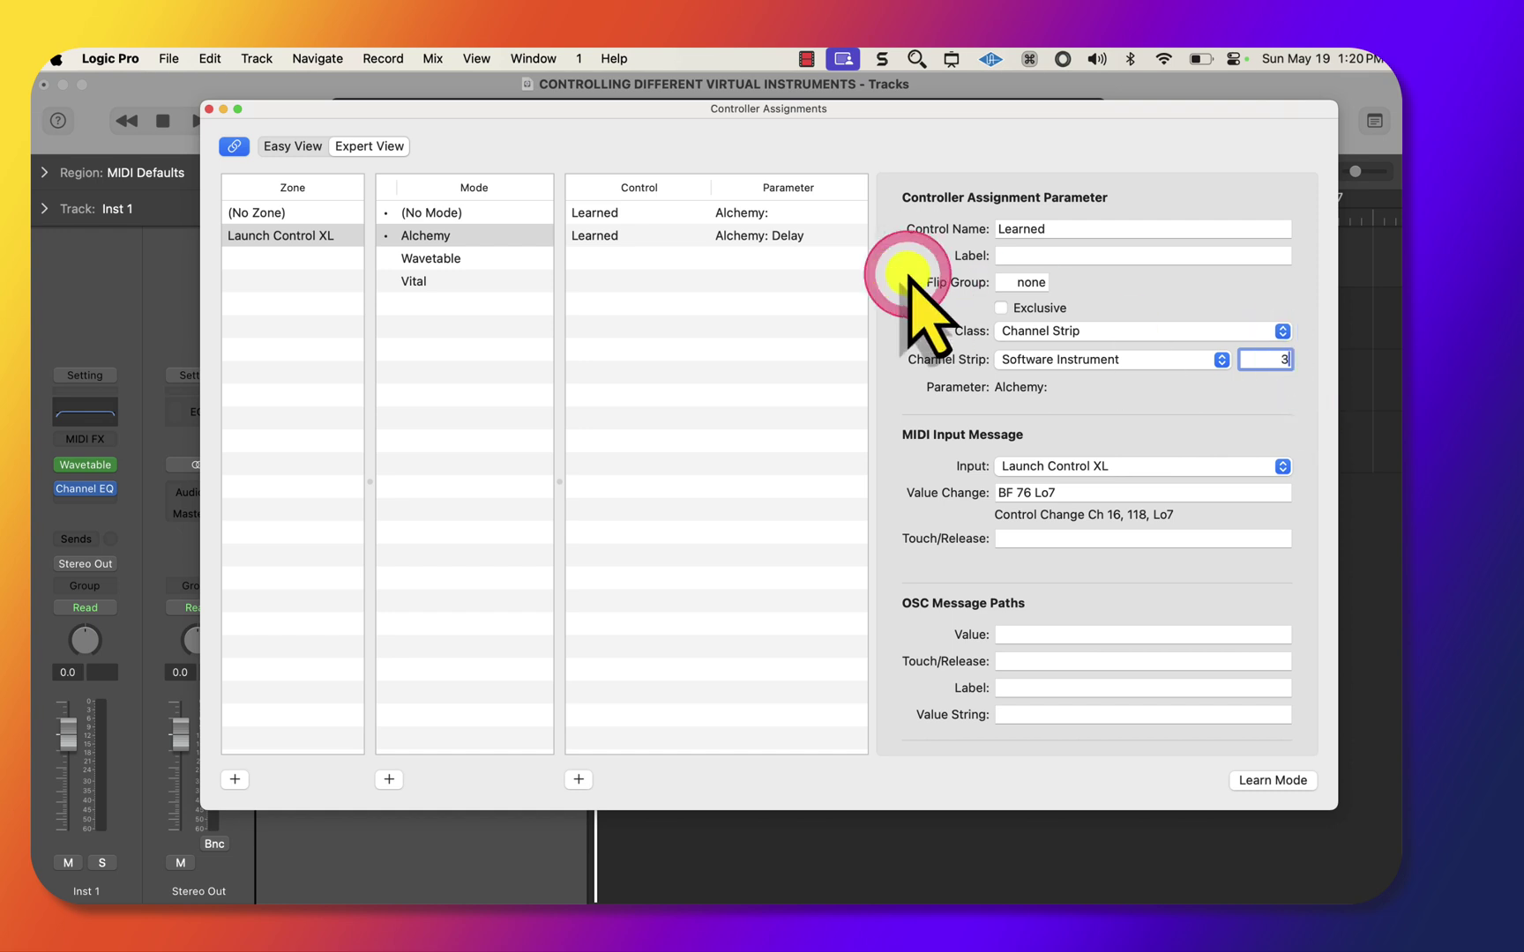
- Bind Alchemy Delay to software instrument strip 3 and close Controller Assignments
{"action": "left_click", "coordinate": [695, 219]}
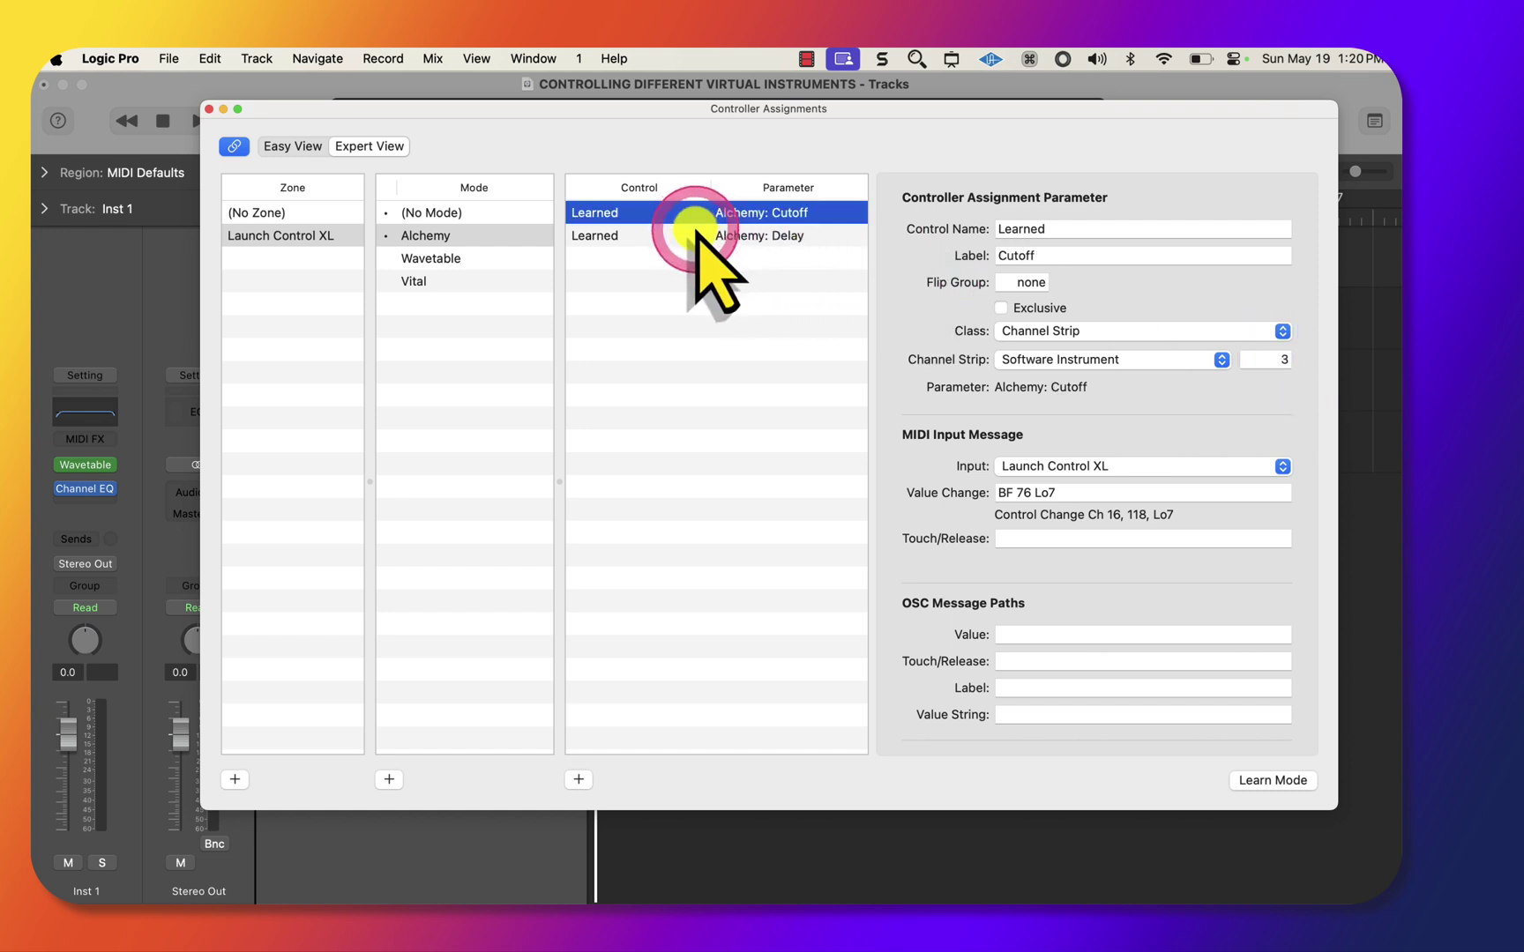
{"action": "left_click", "coordinate": [697, 234]}
{"action": "left_click", "coordinate": [1101, 360]}
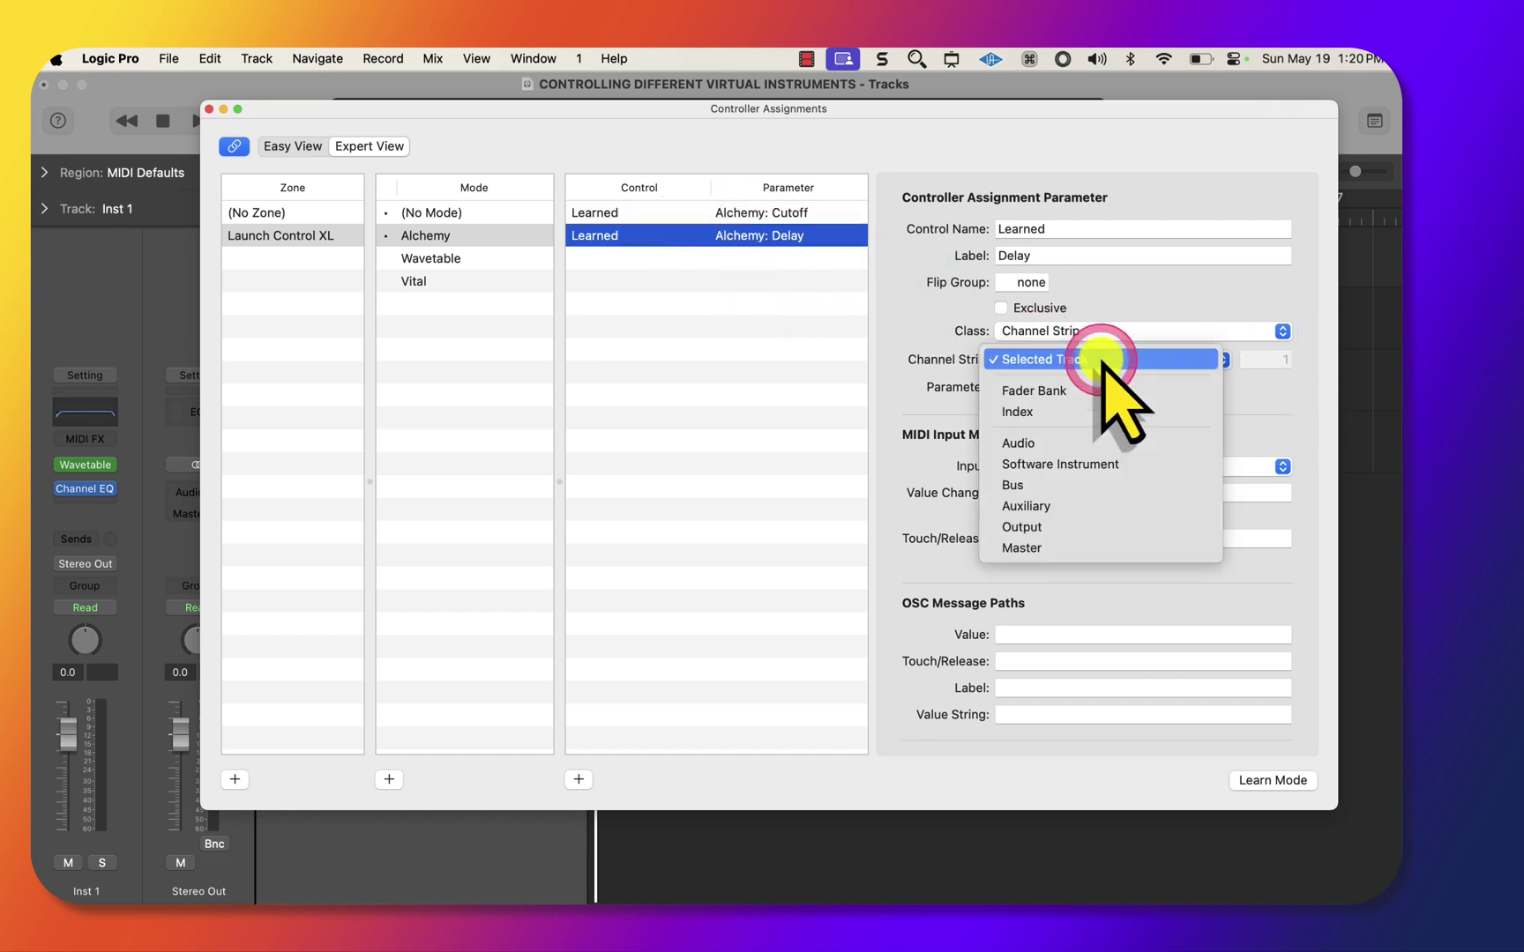
{"action": "left_click", "coordinate": [1089, 464]}
{"action": "left_click", "coordinate": [1307, 358]}
{"action": "type", "text": "3"}
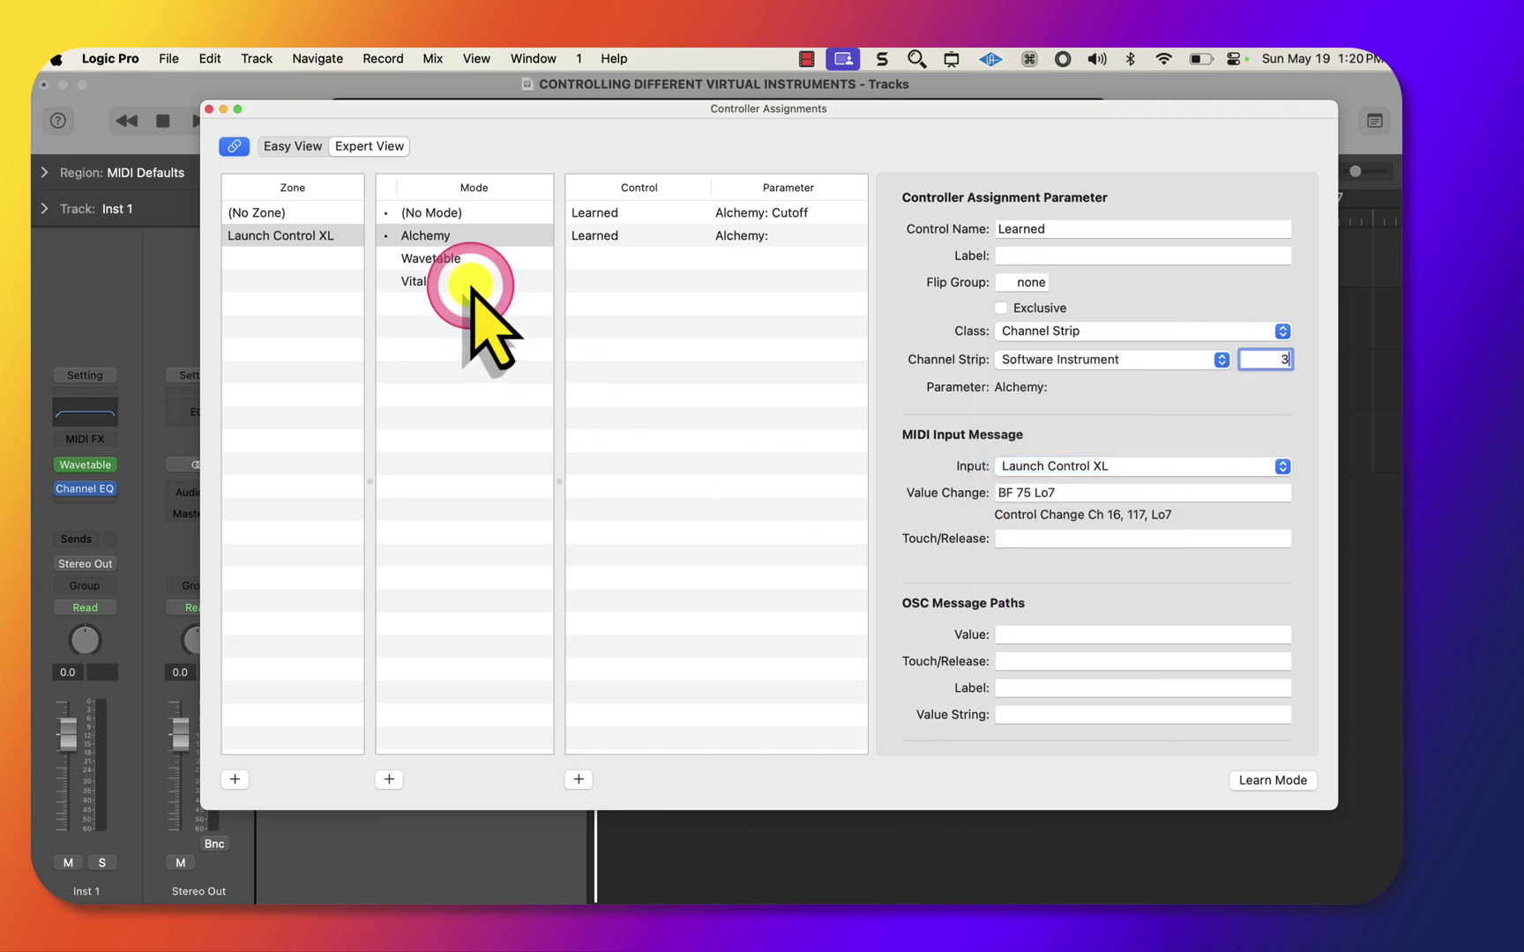
{"action": "left_click", "coordinate": [210, 109]}
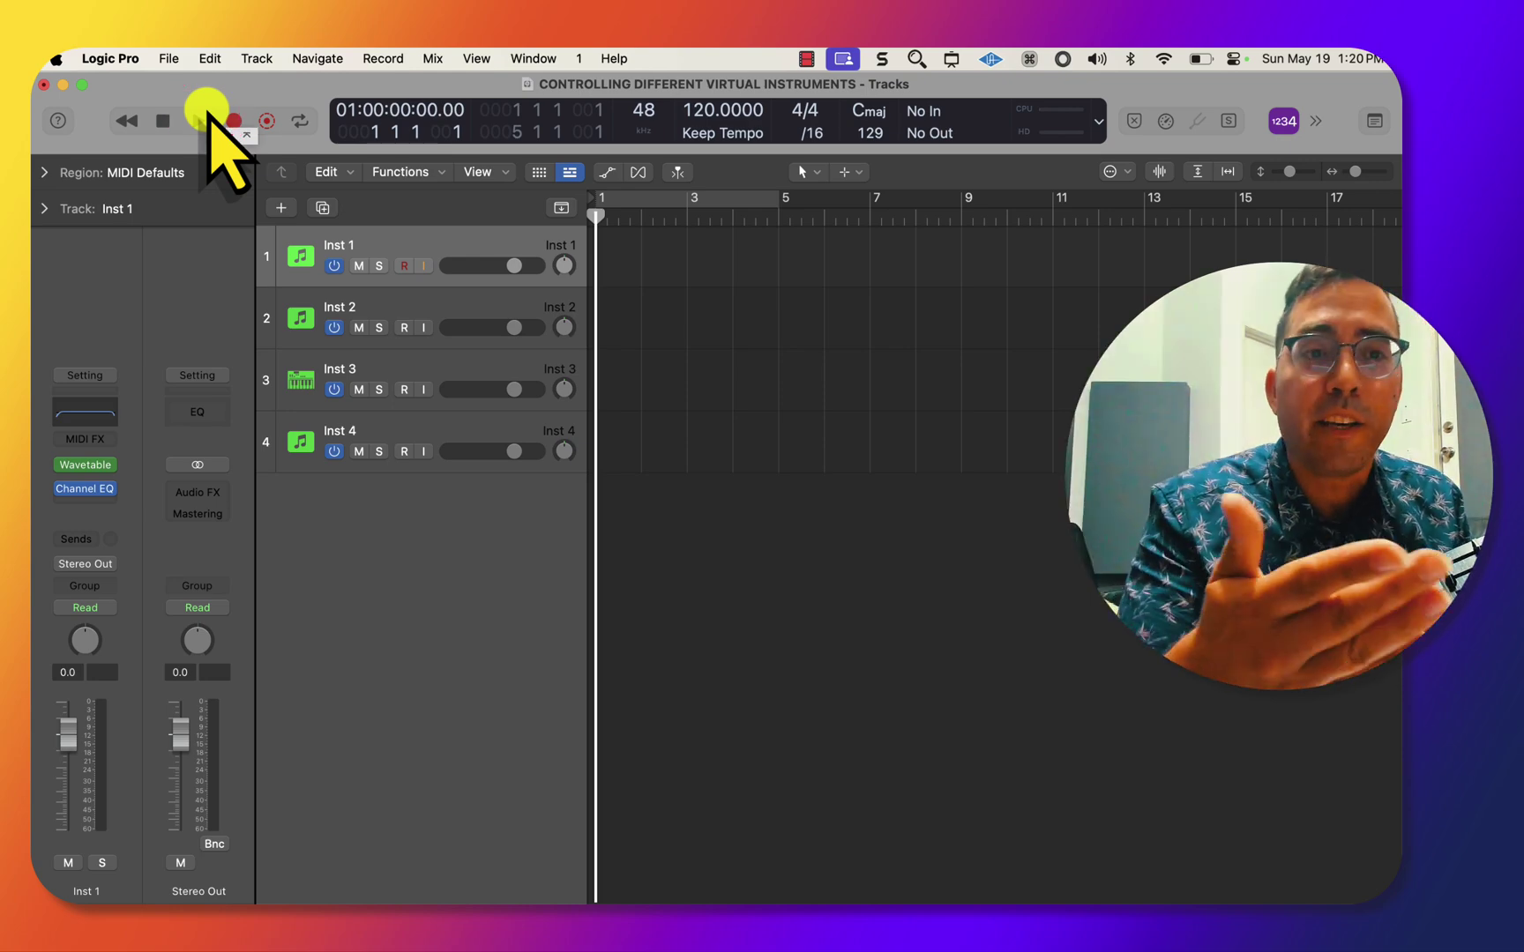
{"action": "key", "text": "v"}
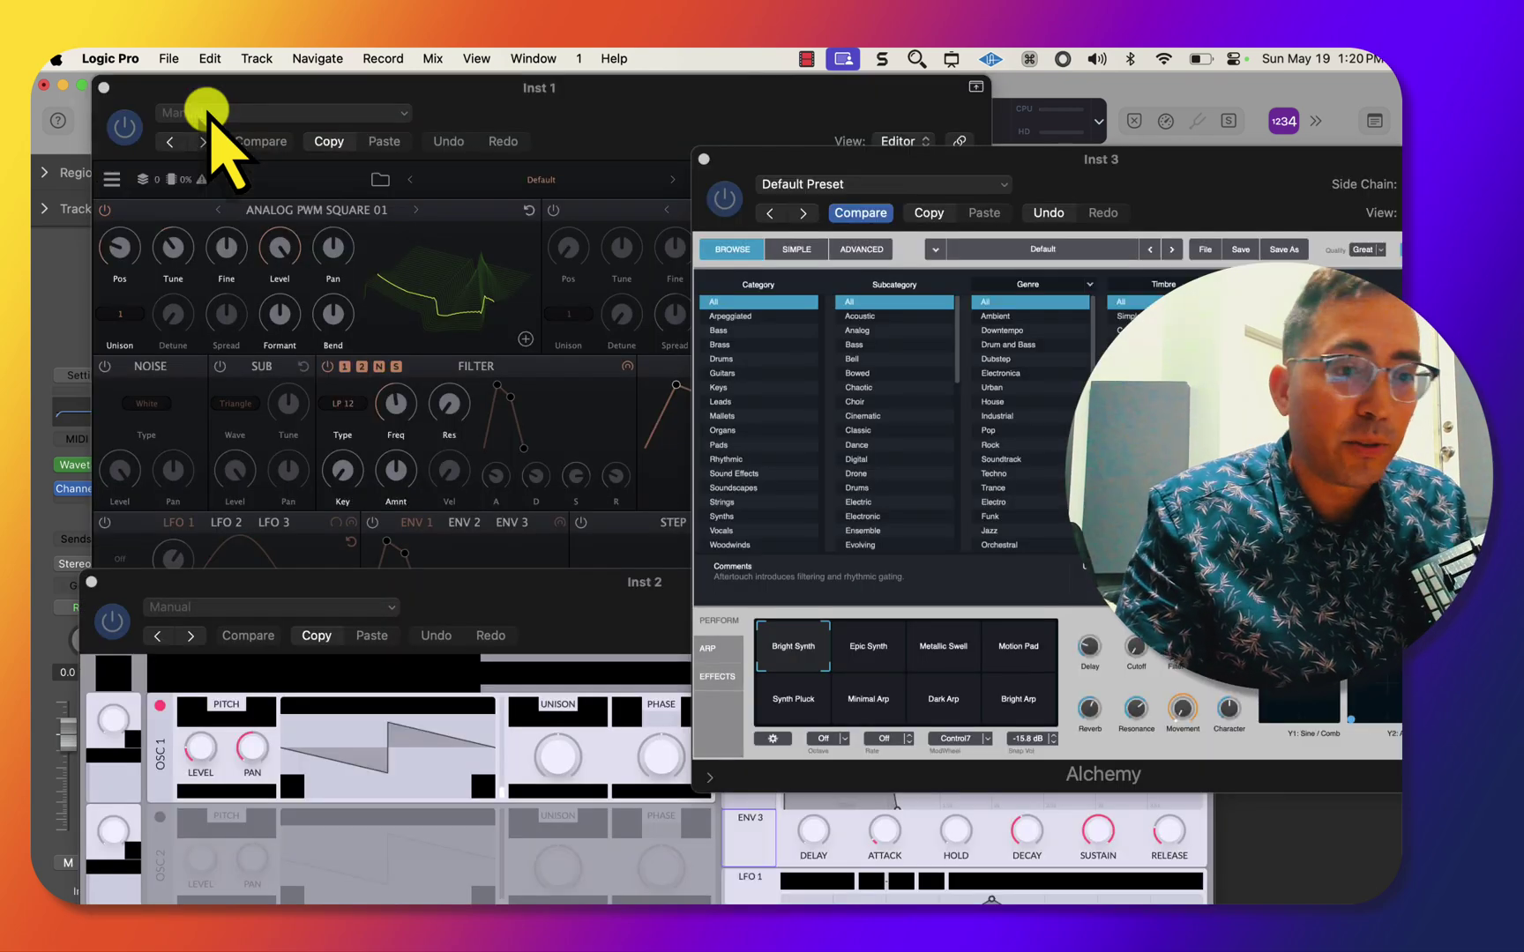
{"action": "key", "text": "v"}
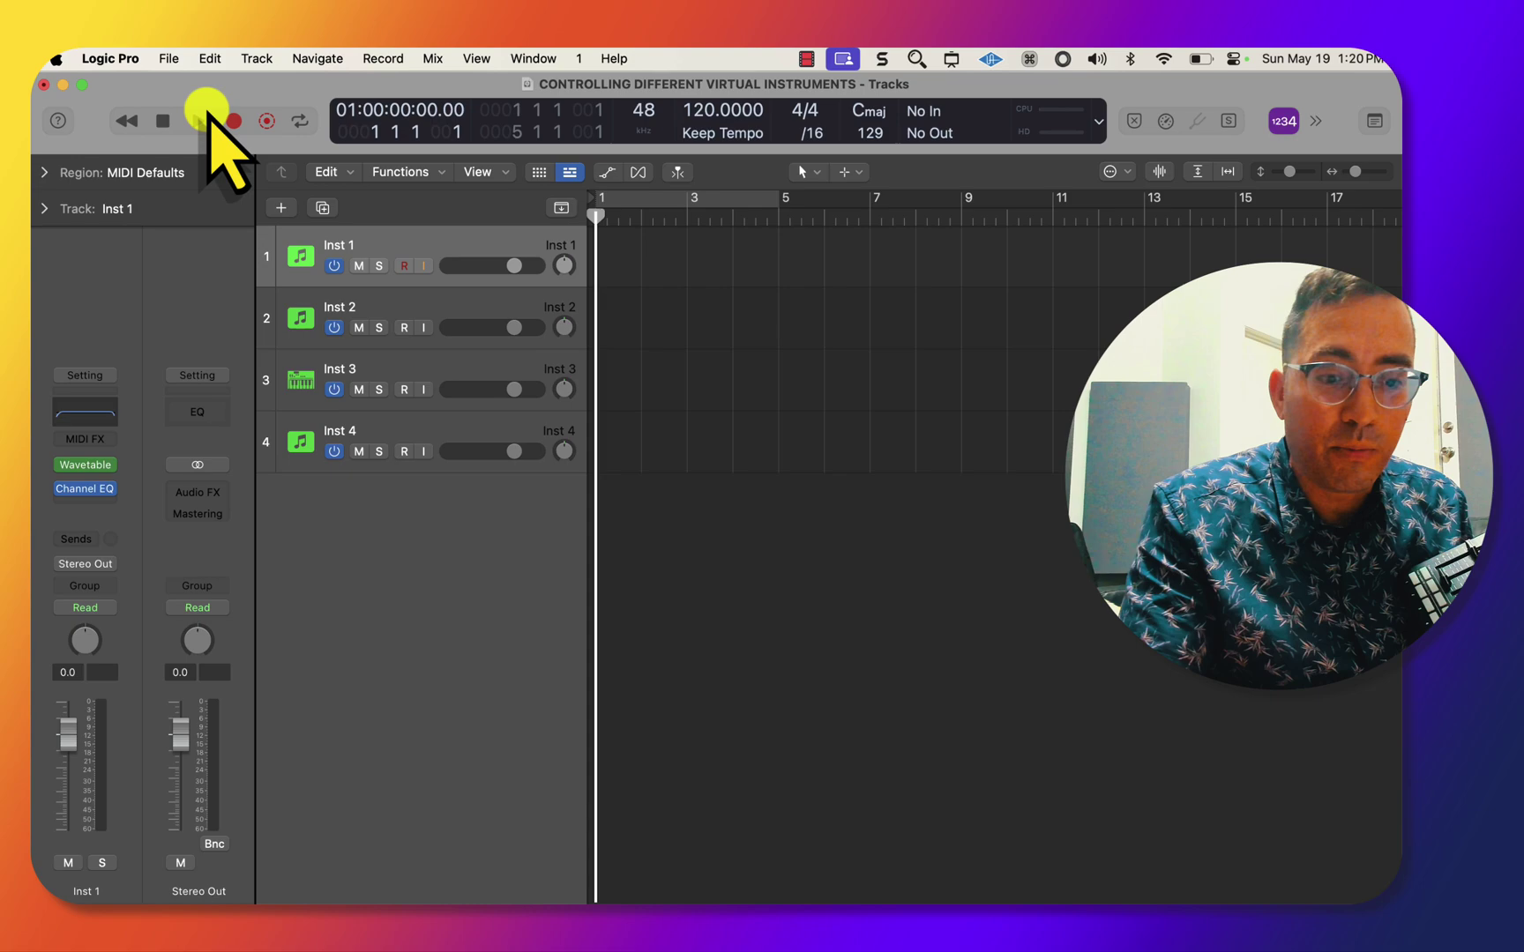
{"action": "key", "text": "v"}
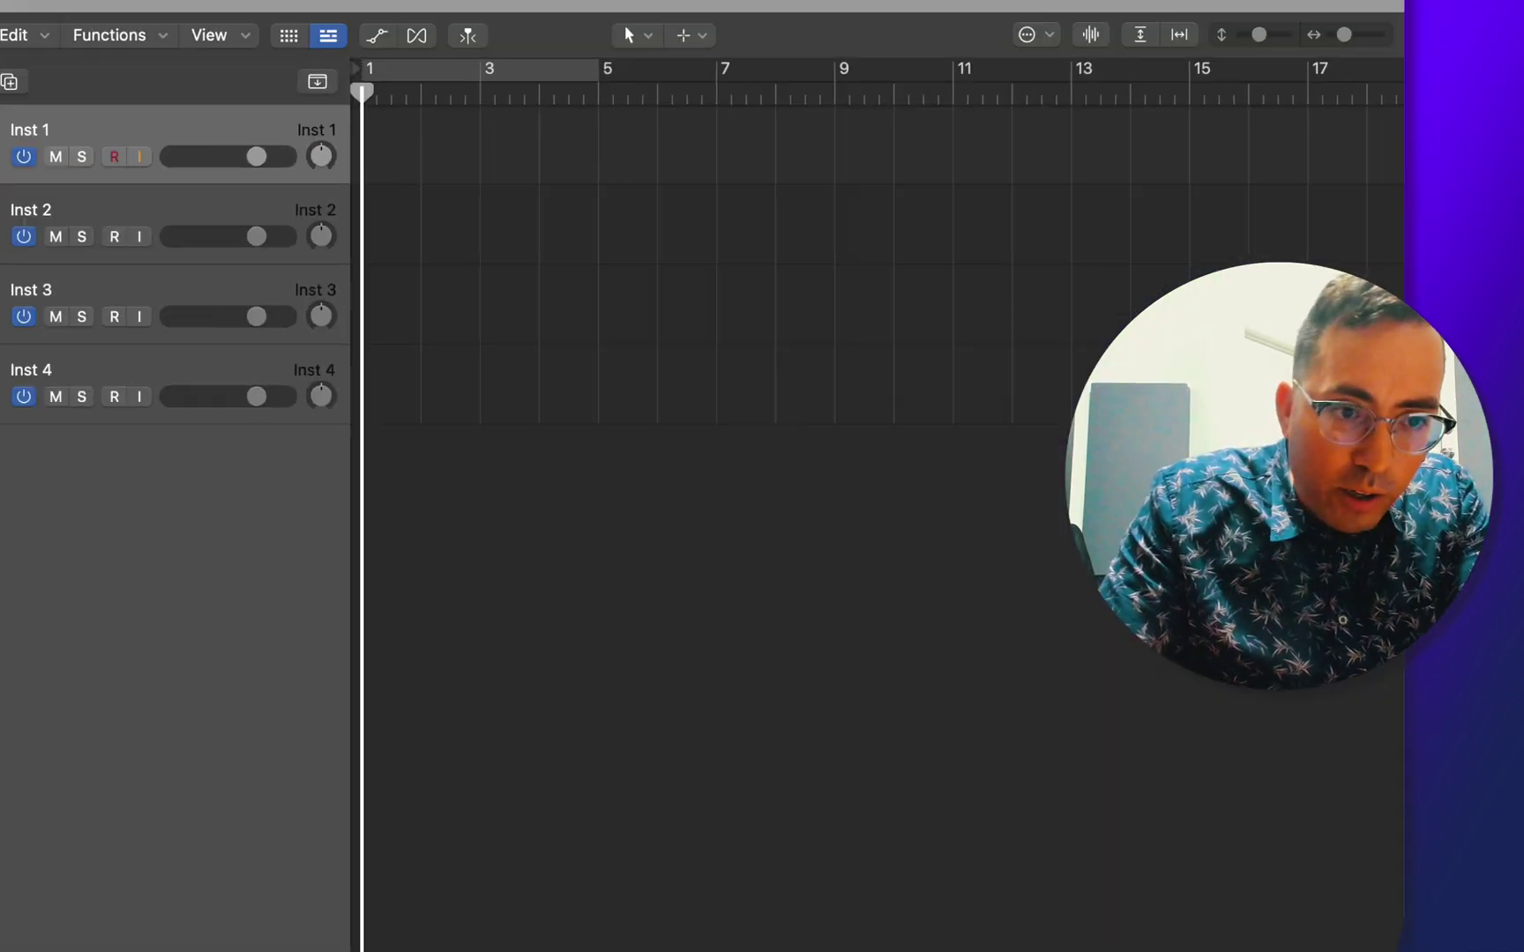
- Load Retro Synth into the Inst 4 instrument slot and open its window
{"action": "left_click", "coordinate": [326, 398]}
{"action": "left_click", "coordinate": [321, 428]}
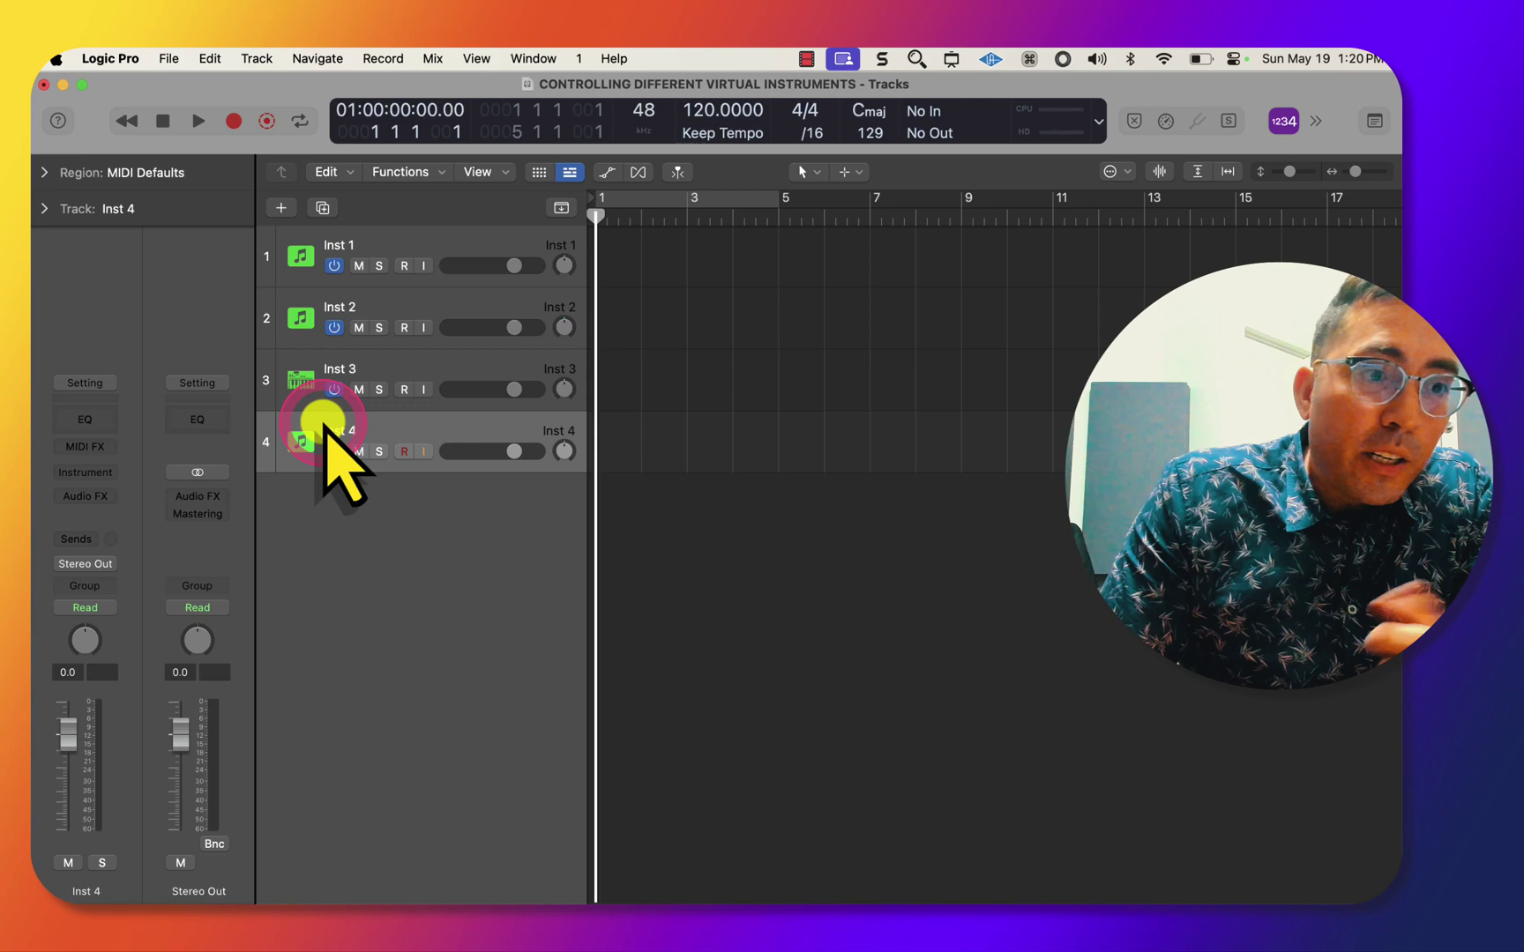
{"action": "left_click", "coordinate": [113, 476]}
{"action": "left_click", "coordinate": [115, 498]}
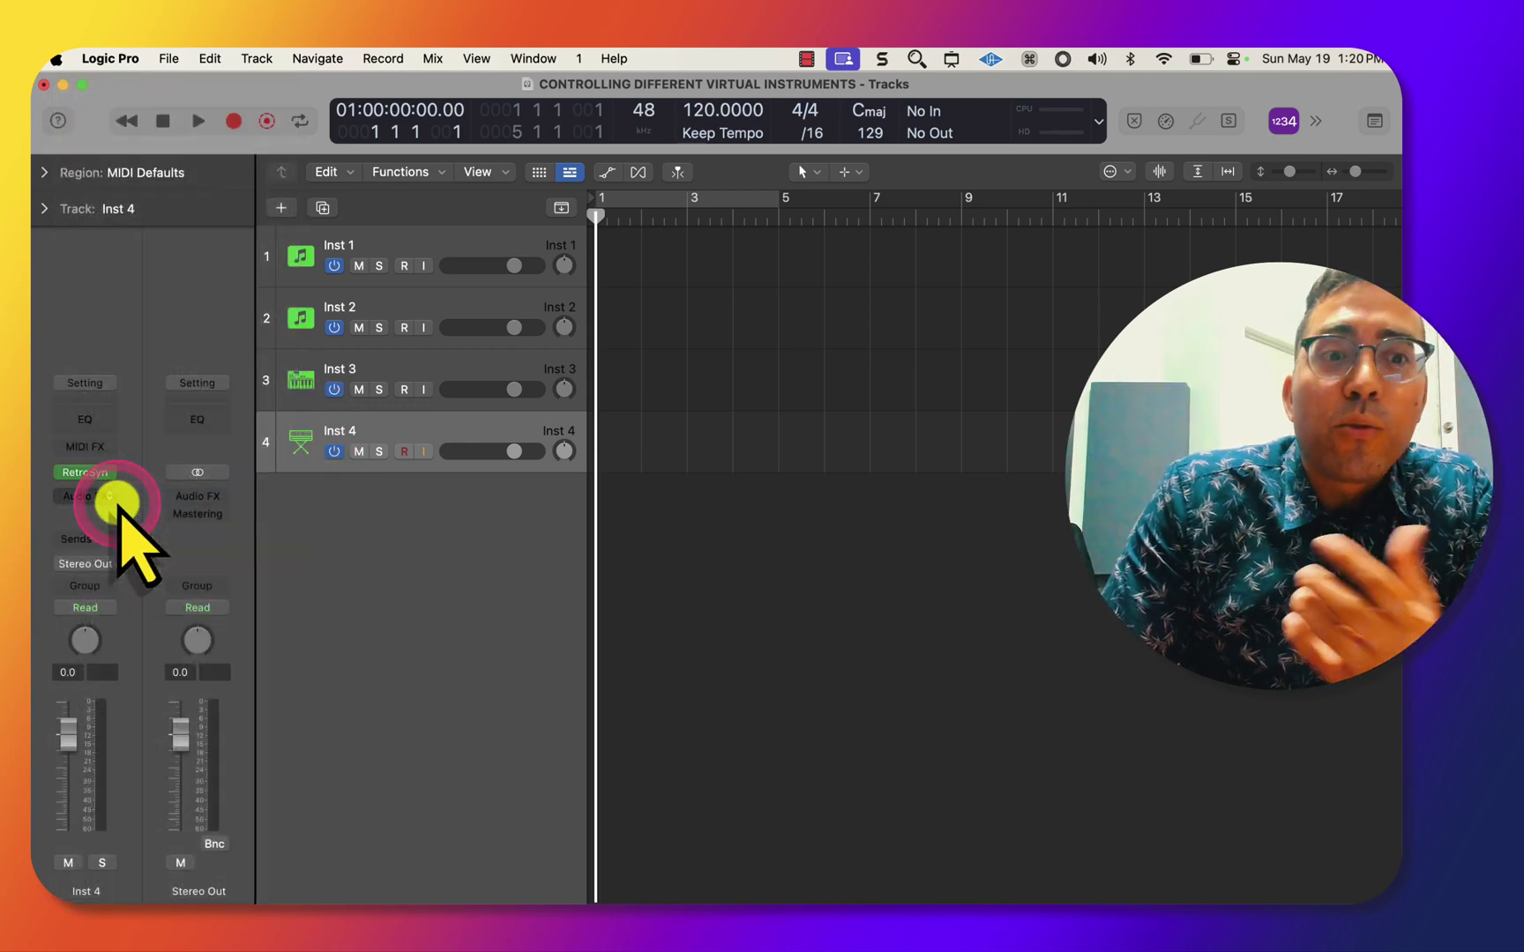
{"action": "left_click", "coordinate": [89, 472]}
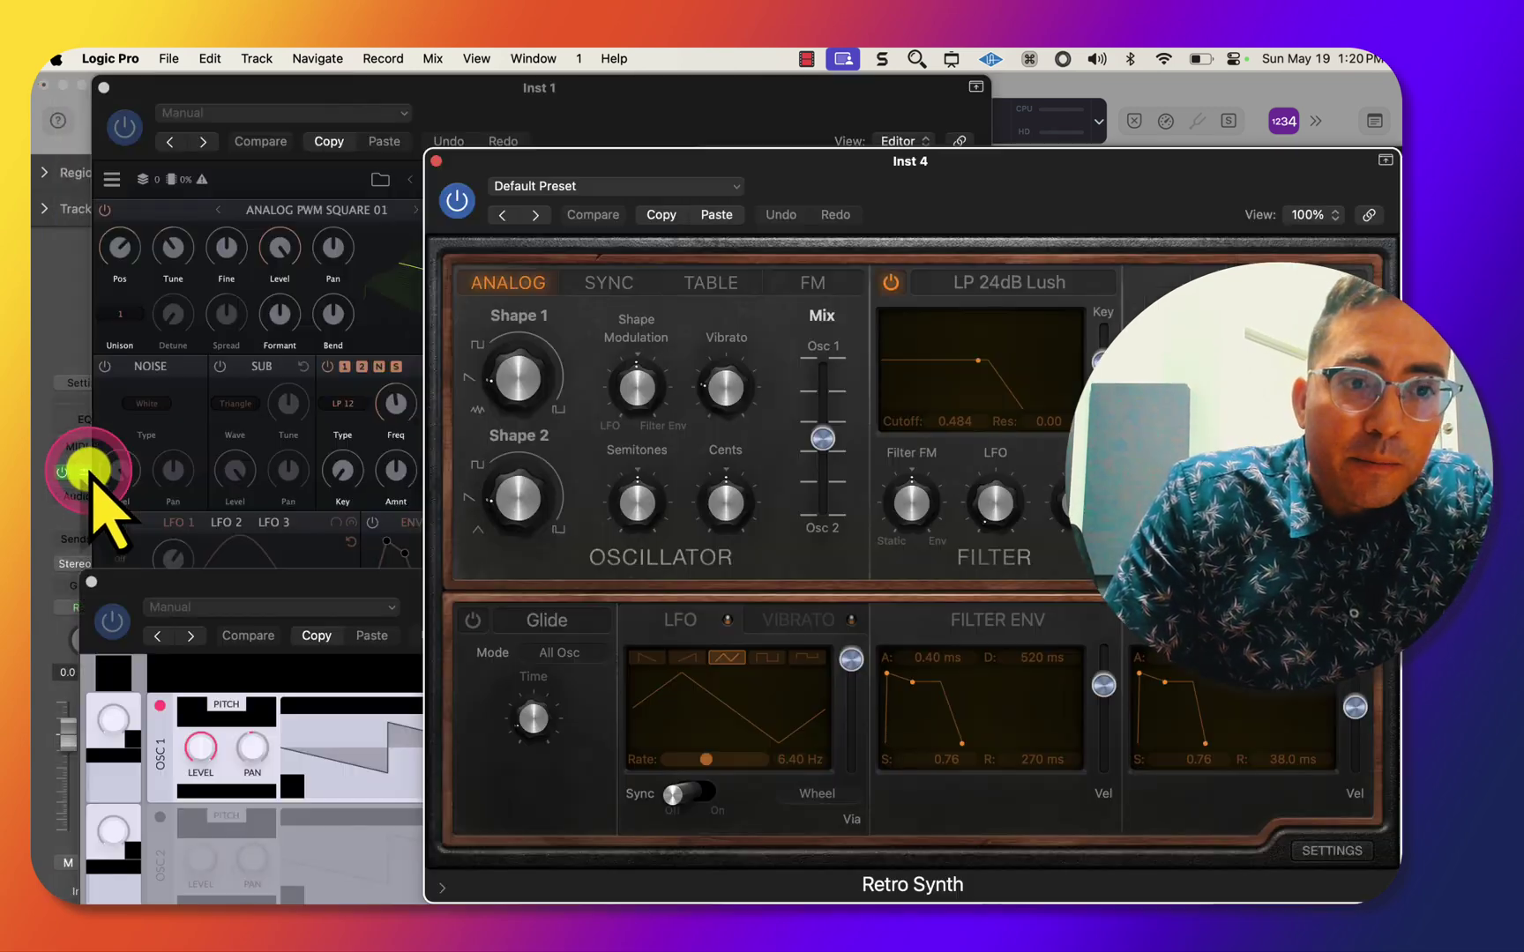
- Hide plug-in windows and reopen Controller Assignments with the Alchemy mode selected
{"action": "key", "text": "v"}
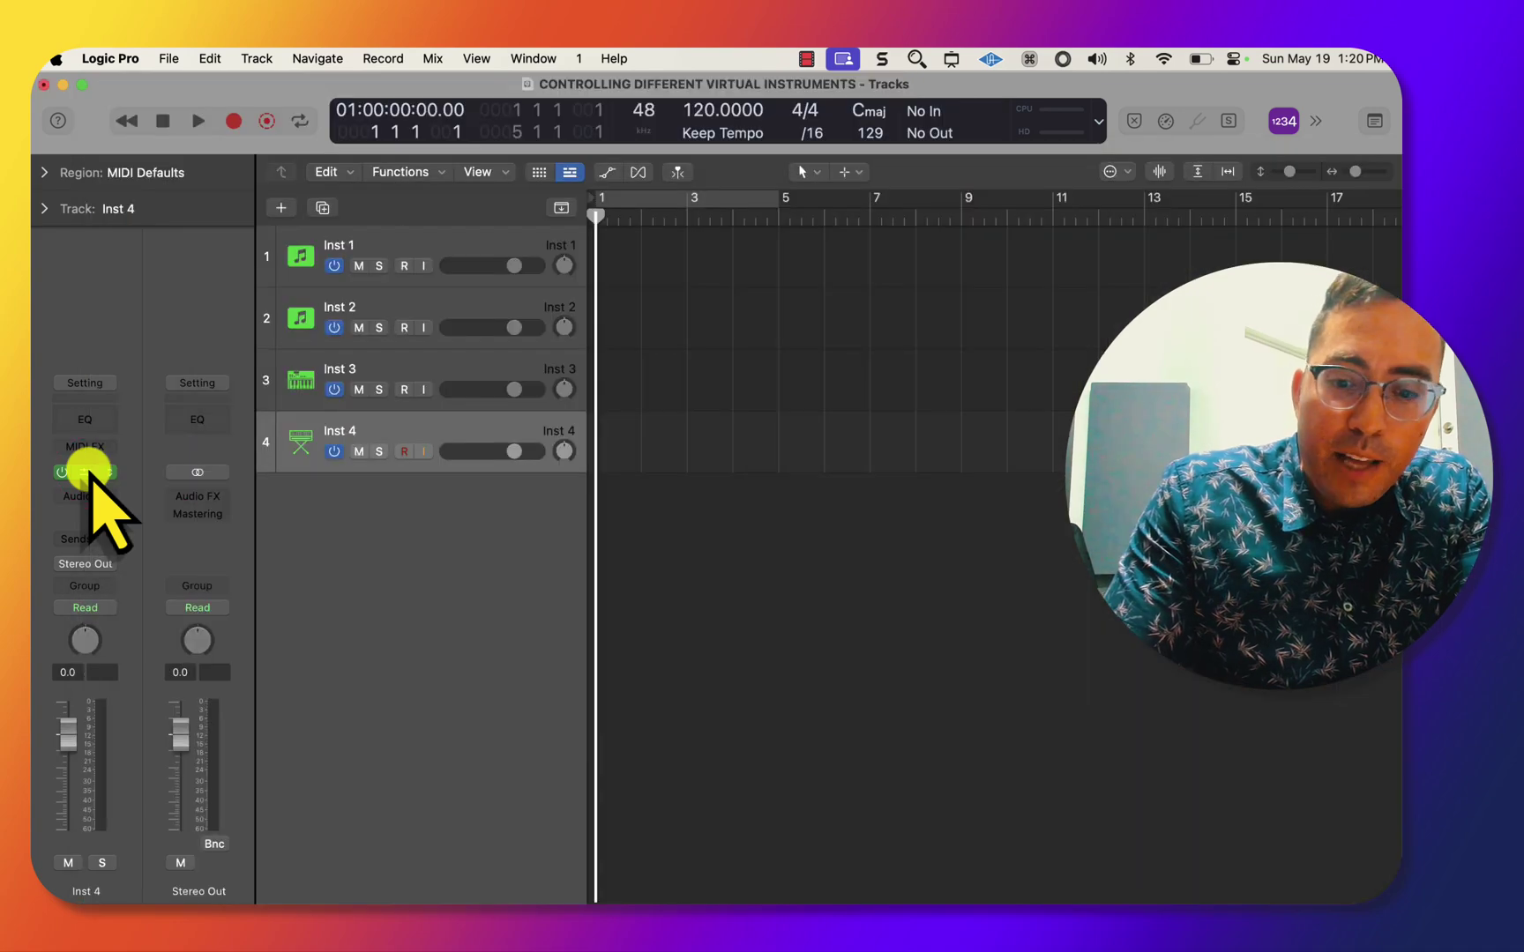
{"action": "key", "text": "alt+k"}
{"action": "left_click", "coordinate": [441, 512]}
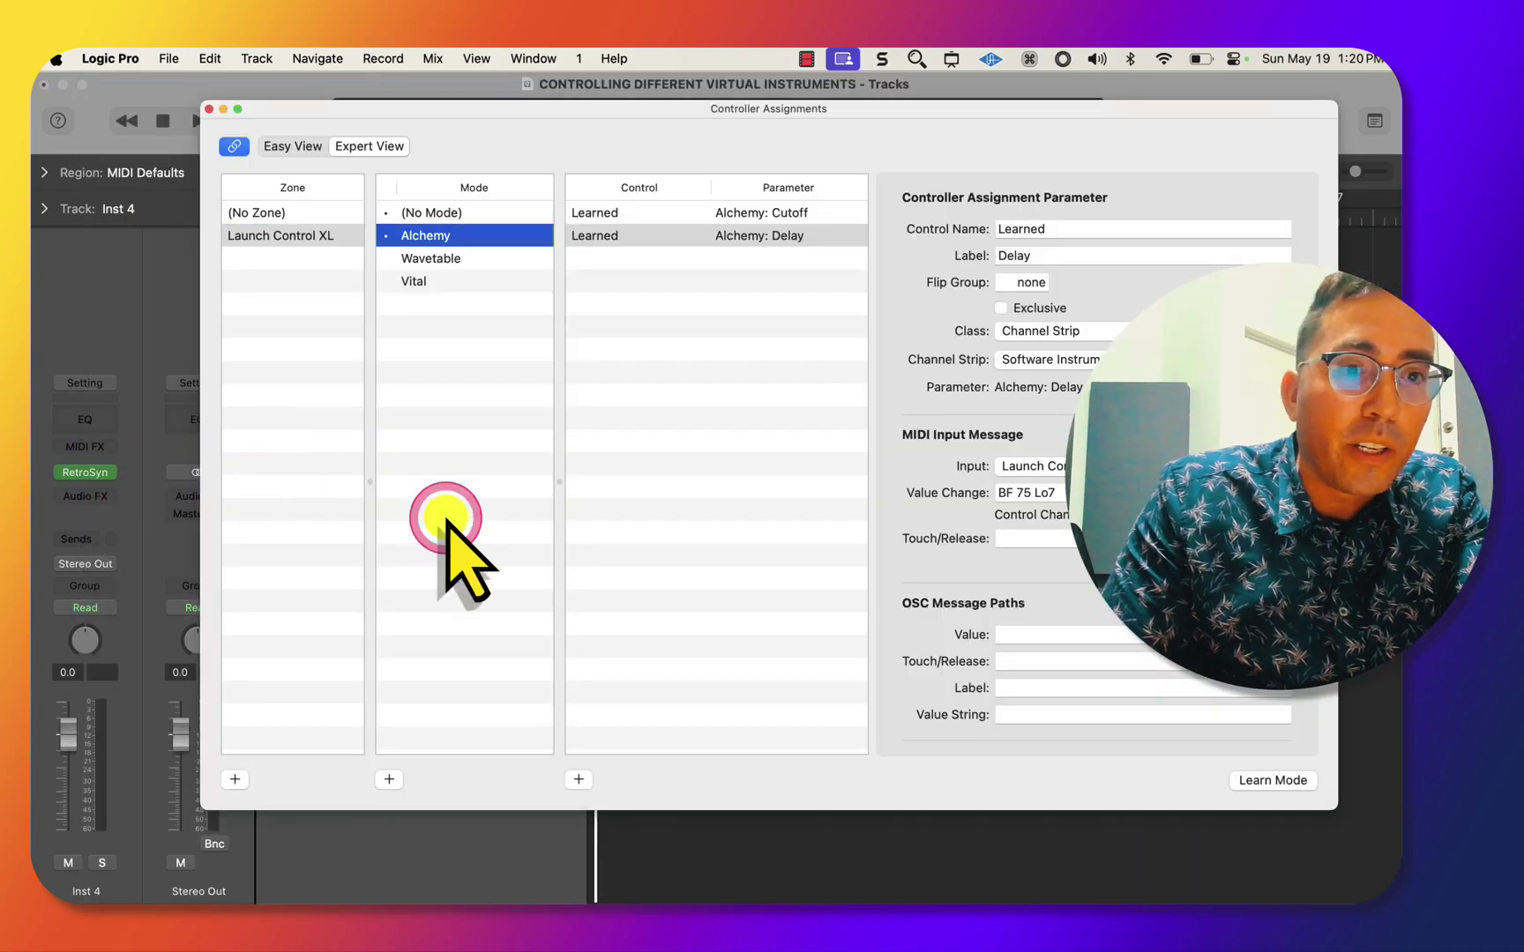
- Add a mode named RetroSynth, then select (No Mode) to view mode-change rows
{"action": "left_click", "coordinate": [388, 779]}
{"action": "type", "text": "Ret"}
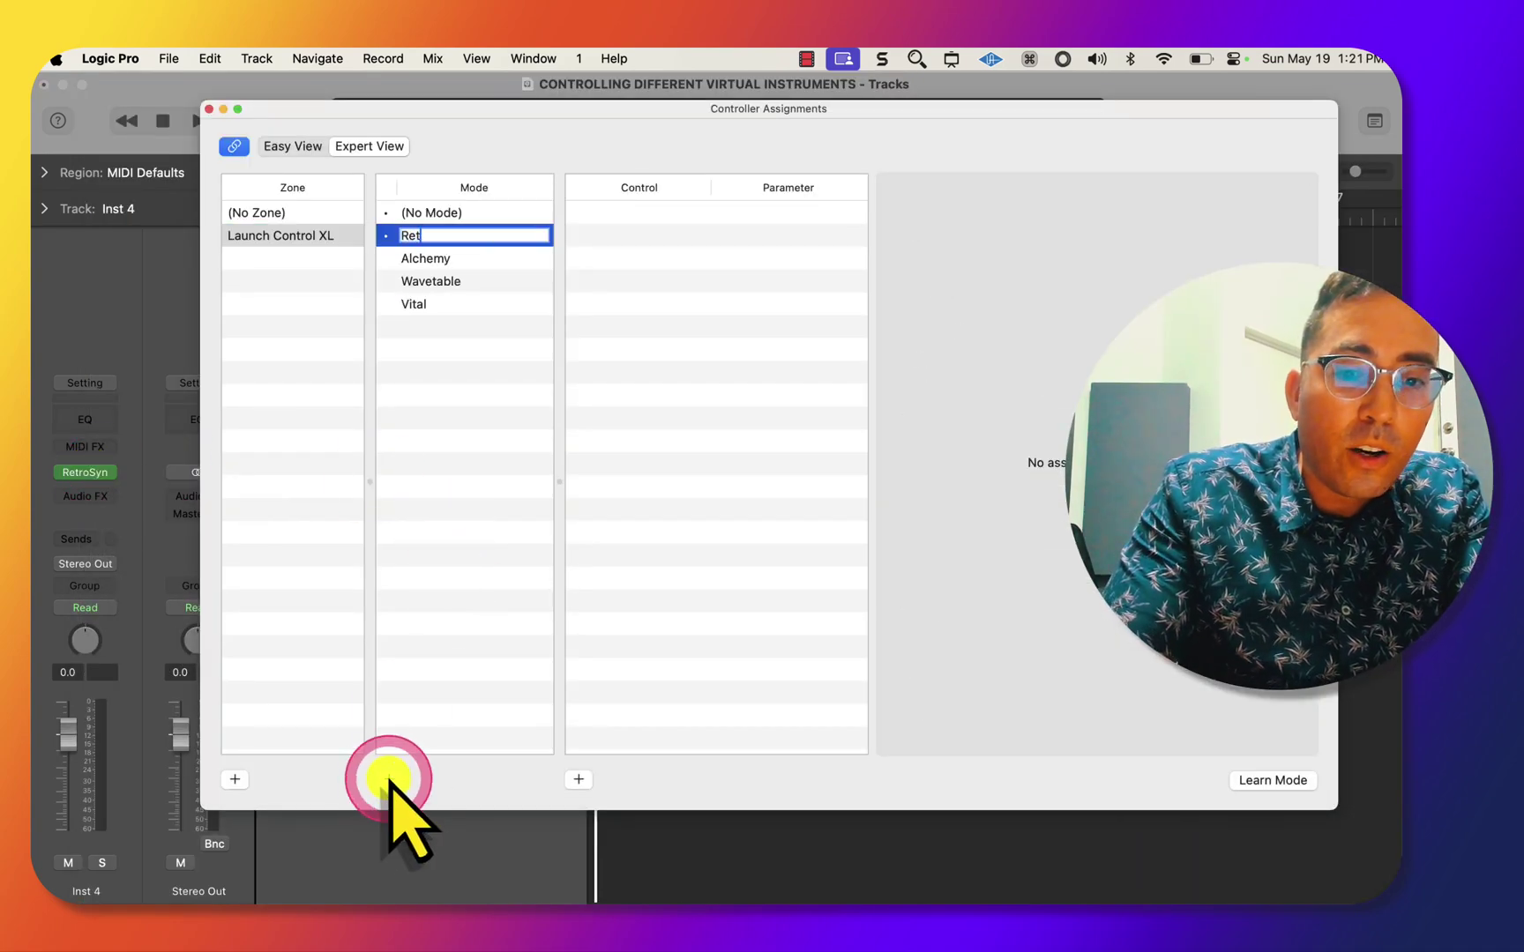
{"action": "type", "text": "roSynt"}
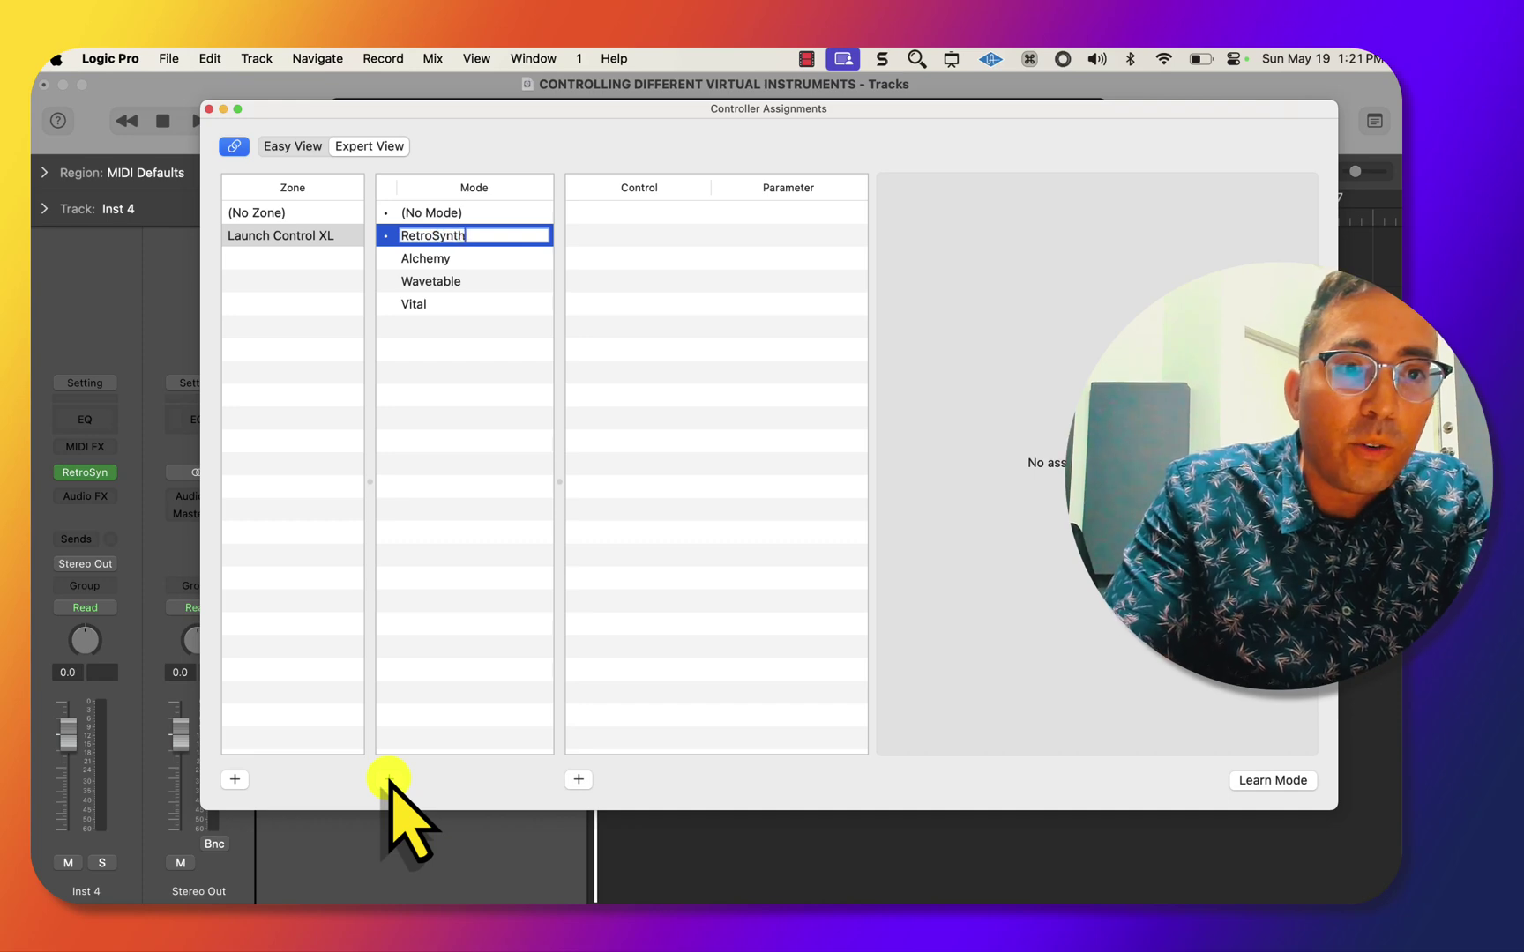
{"action": "left_click", "coordinate": [471, 212]}
{"action": "left_click", "coordinate": [673, 261]}
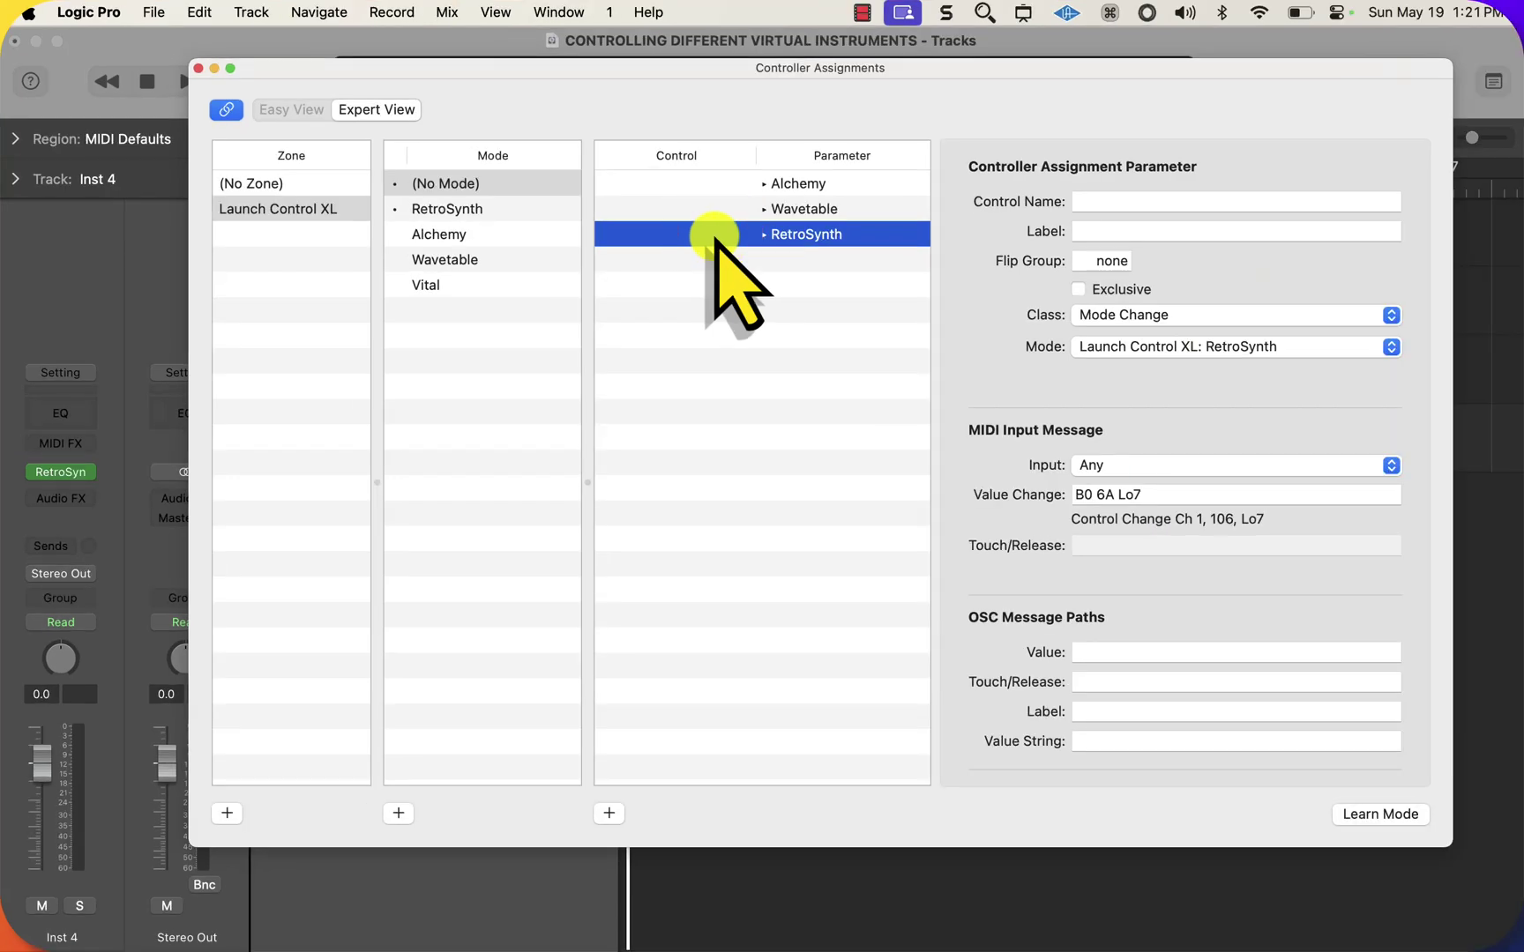
- Set the mode-switch rows to flip to Alchemy, Wavetable and Vital
{"action": "left_click", "coordinate": [1188, 346]}
{"action": "left_click", "coordinate": [1191, 369]}
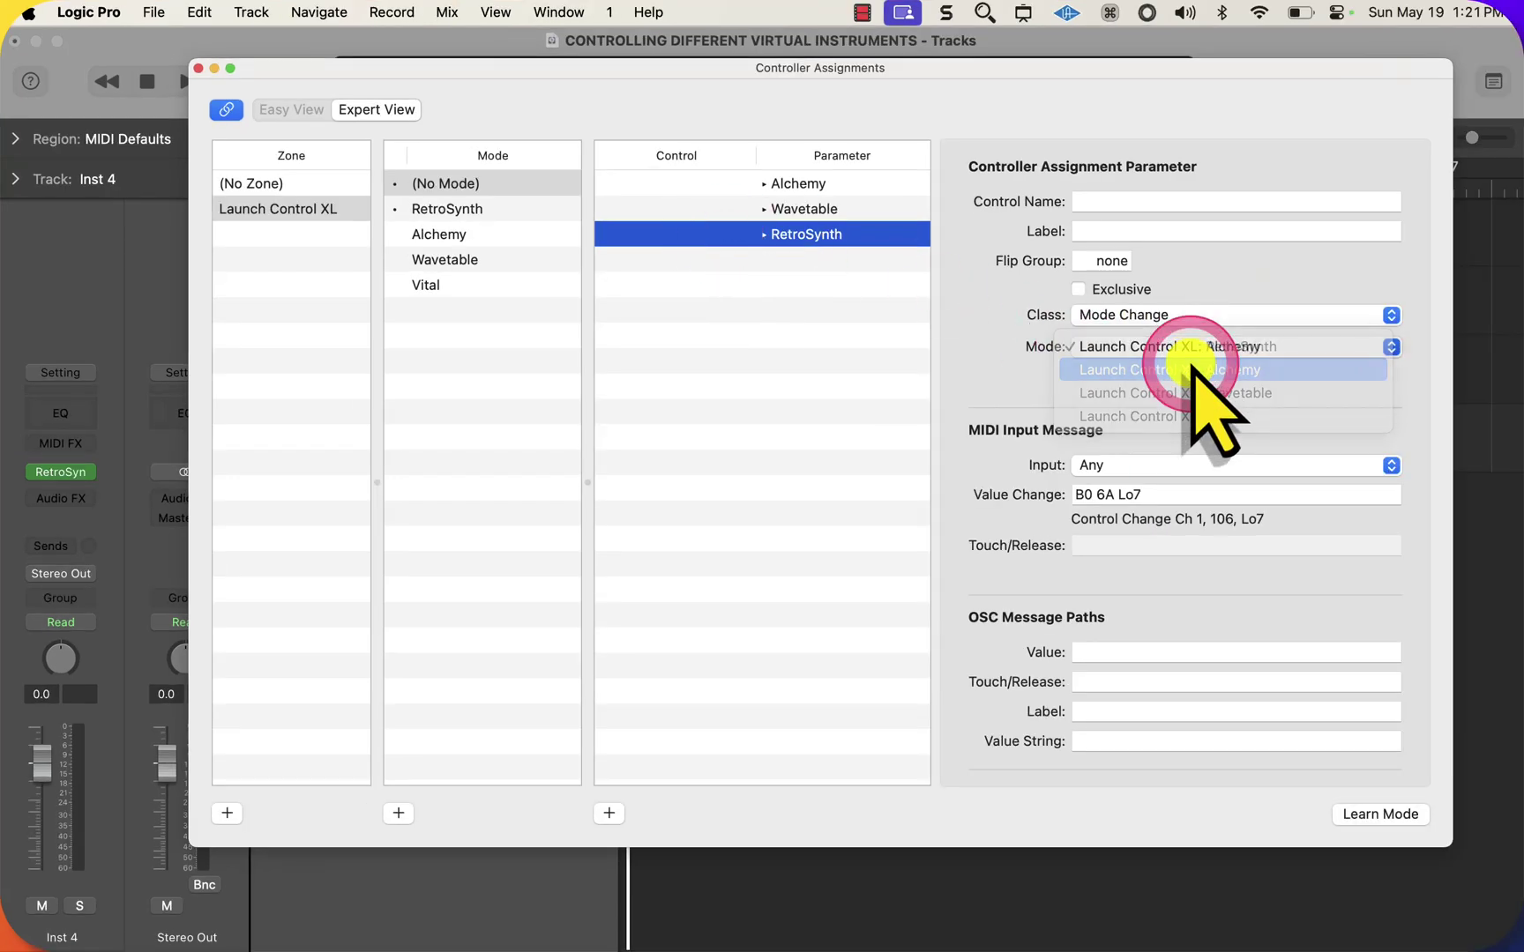
{"action": "left_click", "coordinate": [813, 185]}
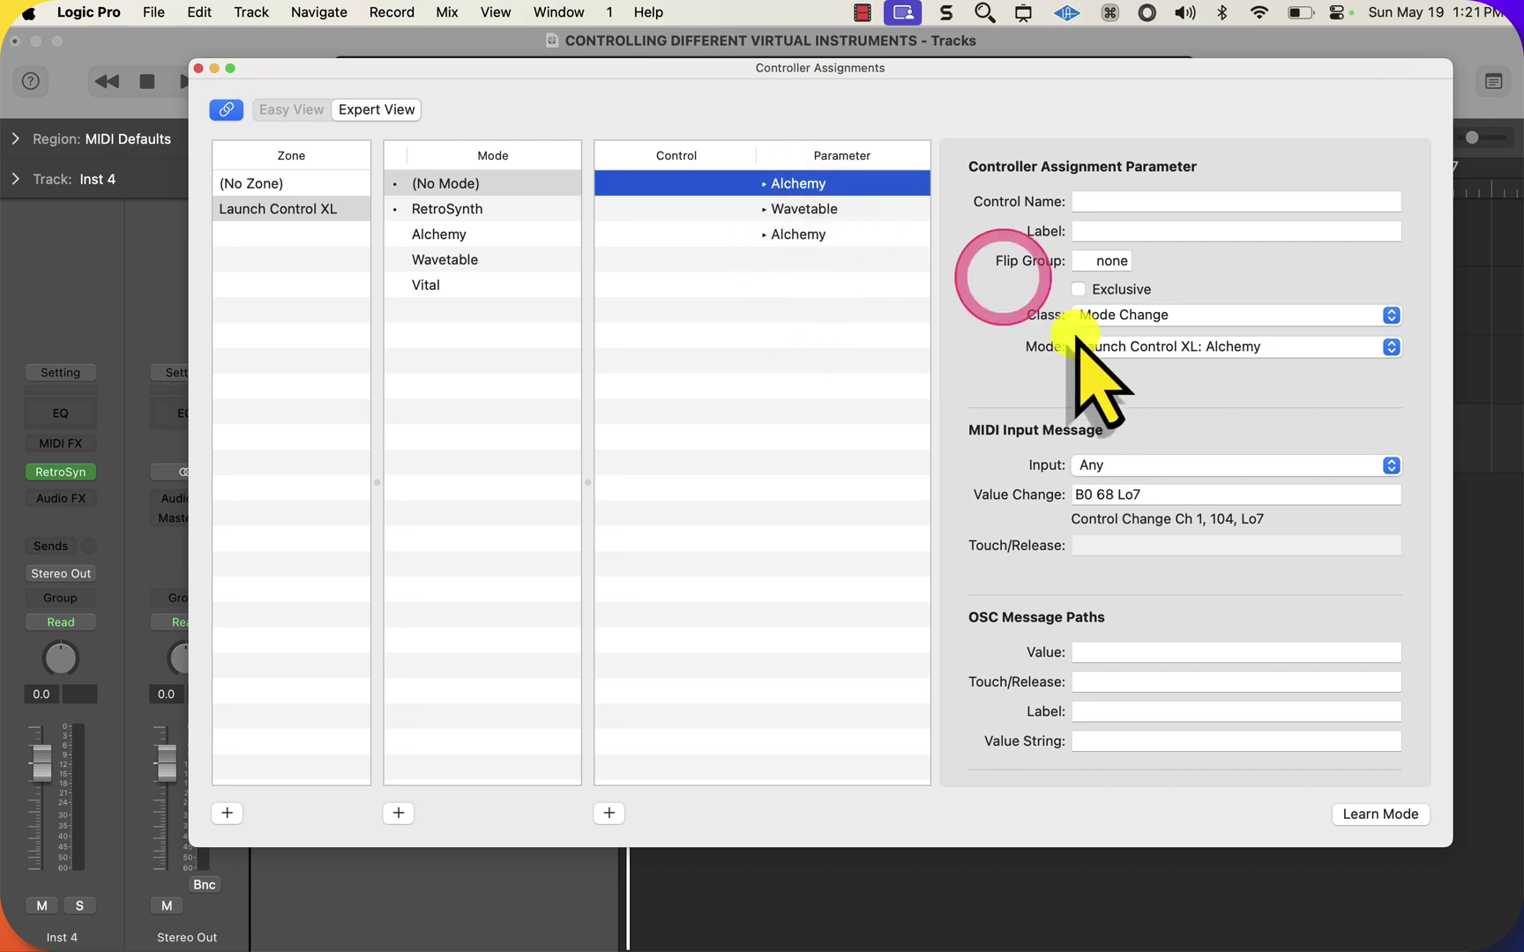
{"action": "left_click", "coordinate": [1088, 345]}
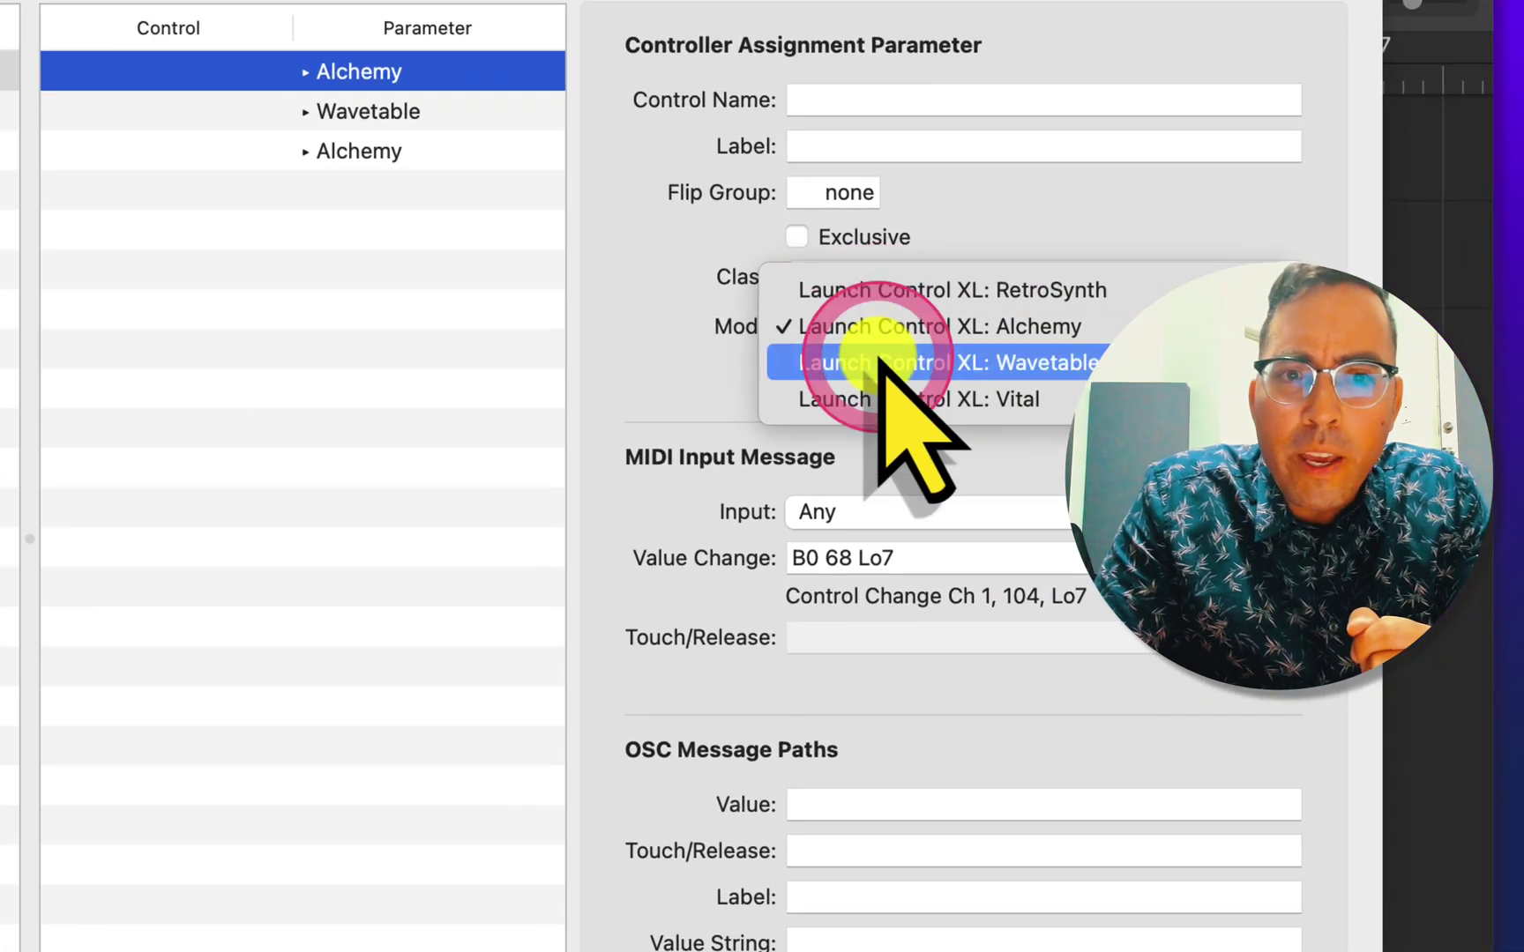
{"action": "left_click", "coordinate": [881, 358]}
{"action": "left_click", "coordinate": [423, 110]}
{"action": "left_click", "coordinate": [1088, 325]}
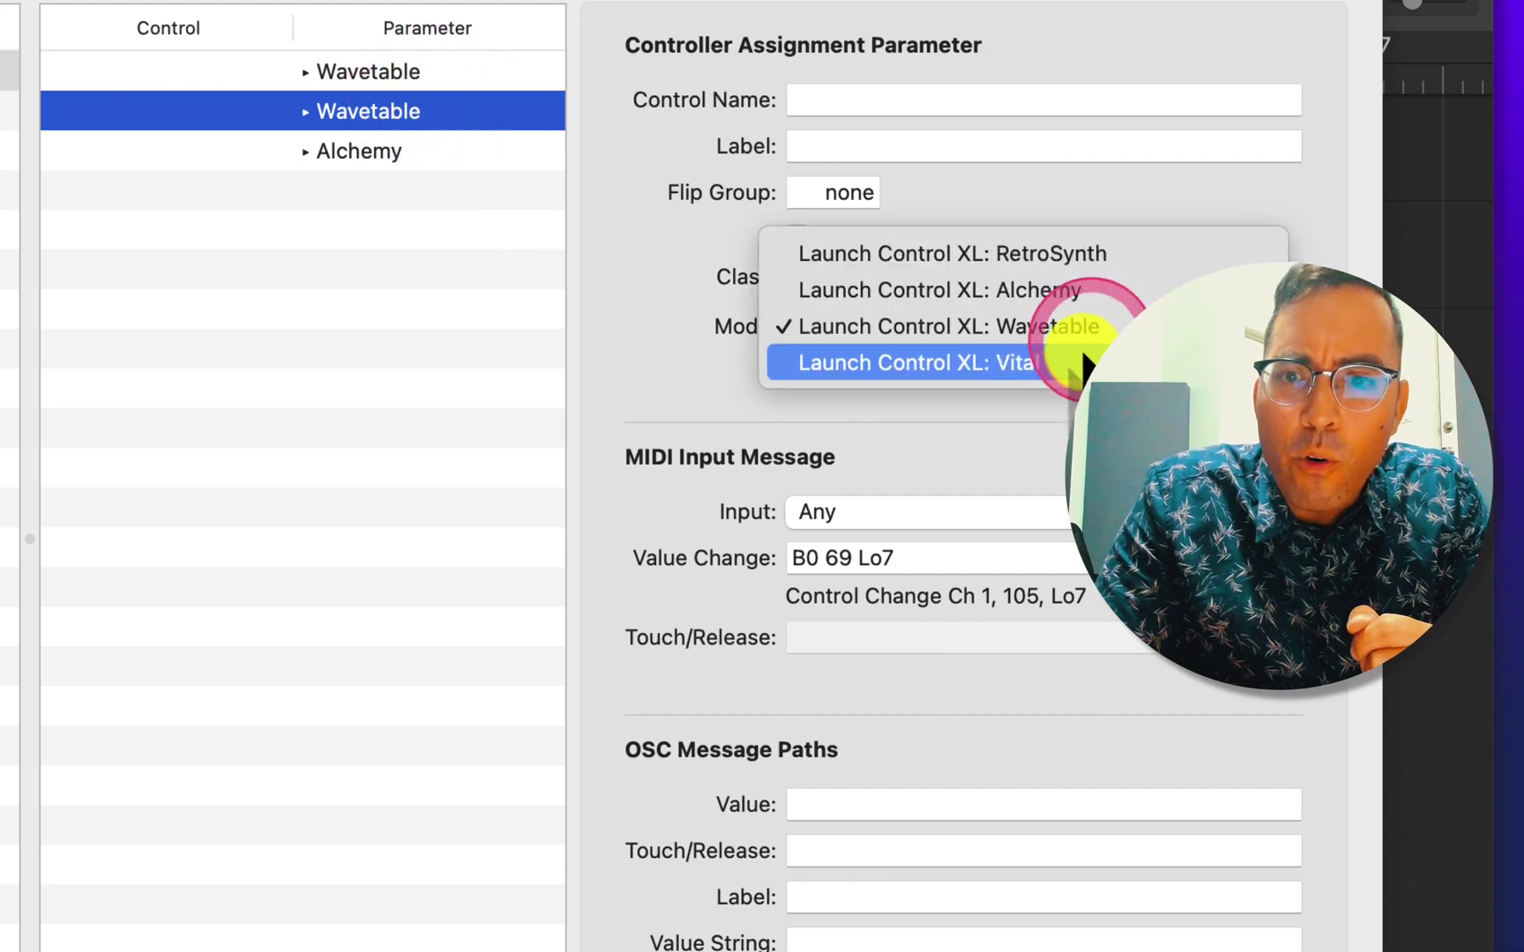
{"action": "left_click", "coordinate": [1078, 358]}
- Duplicate the Alchemy mode-switch row and point the copy at RetroSynth
{"action": "left_click", "coordinate": [437, 151]}
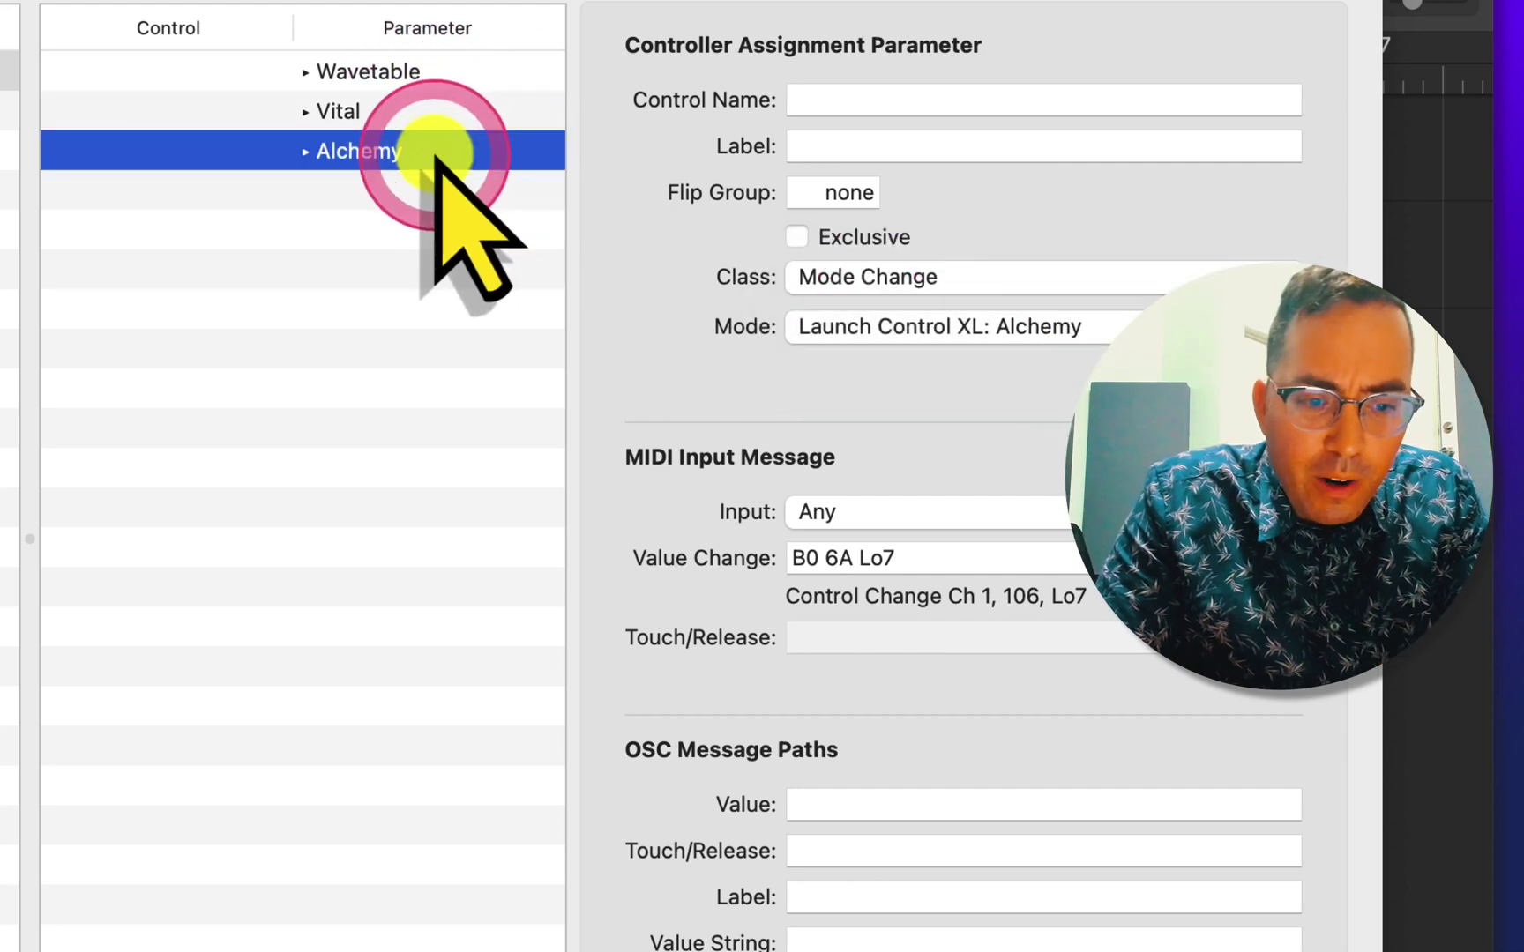
{"action": "key", "text": "super+v"}
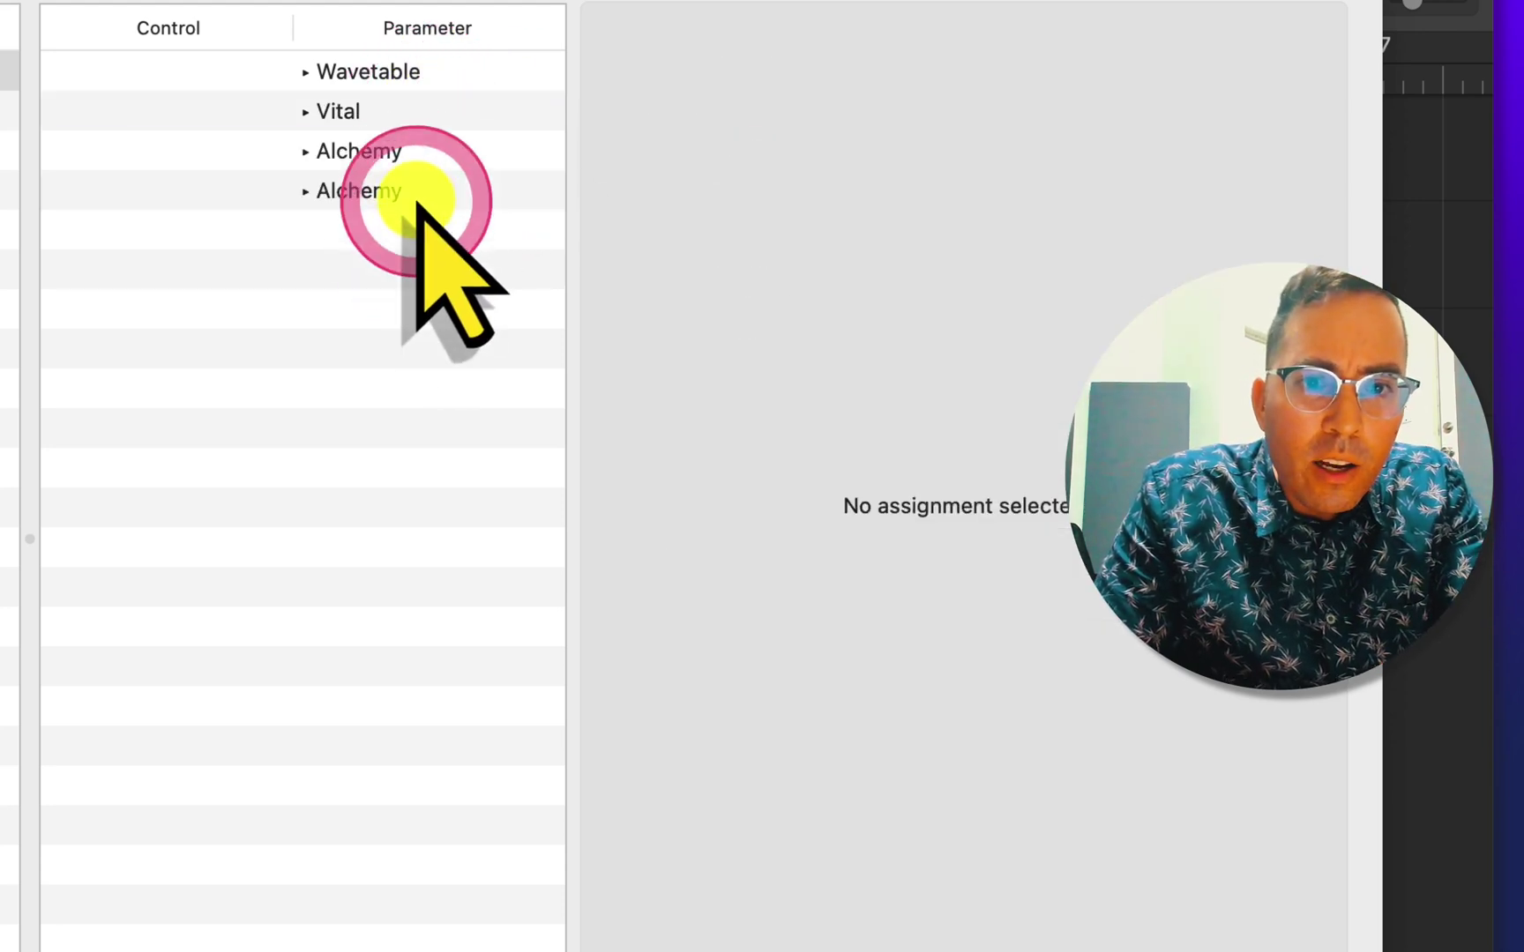
{"action": "left_click", "coordinate": [417, 200]}
{"action": "left_click", "coordinate": [851, 324]}
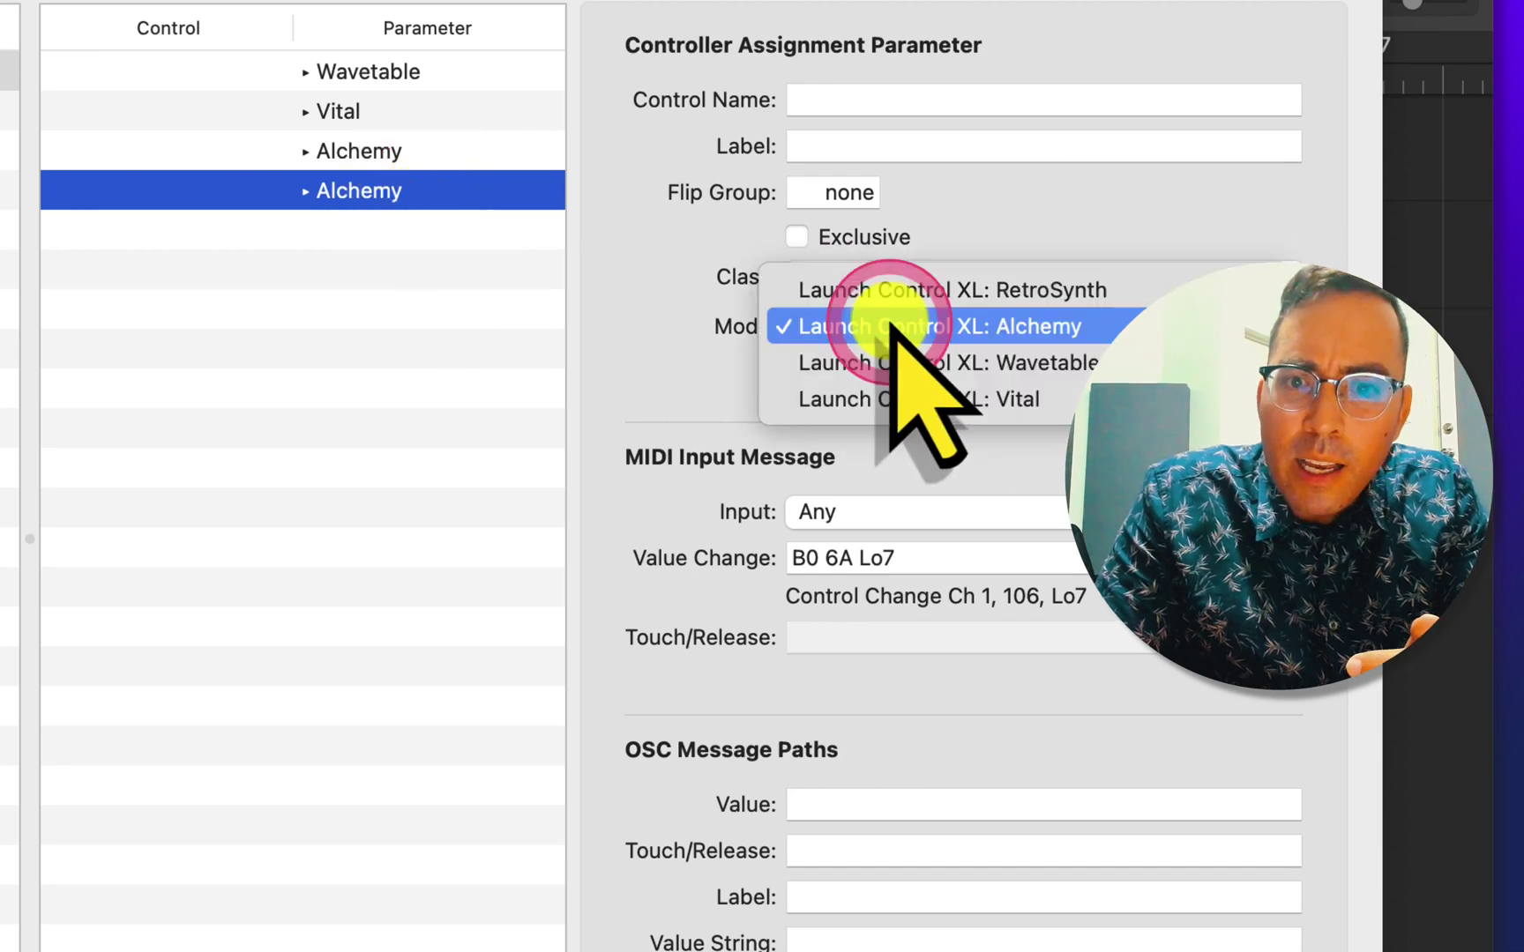
{"action": "left_click", "coordinate": [879, 289]}
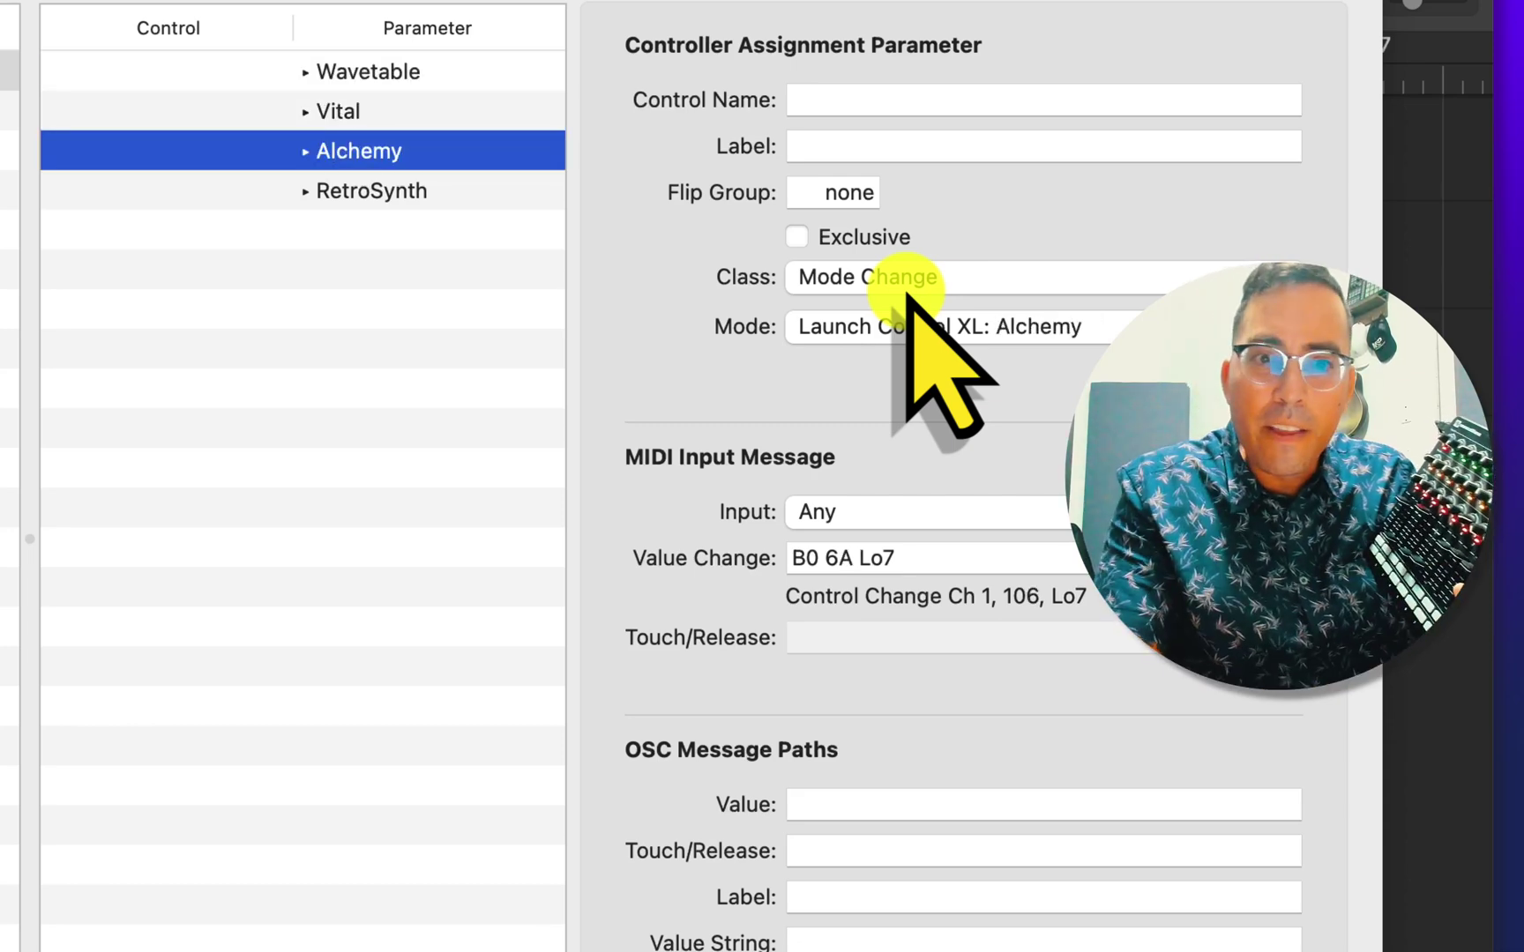
- Delete the stray learned Open Controller Assignments row
{"action": "left_click", "coordinate": [426, 190]}
{"action": "left_click", "coordinate": [712, 355]}
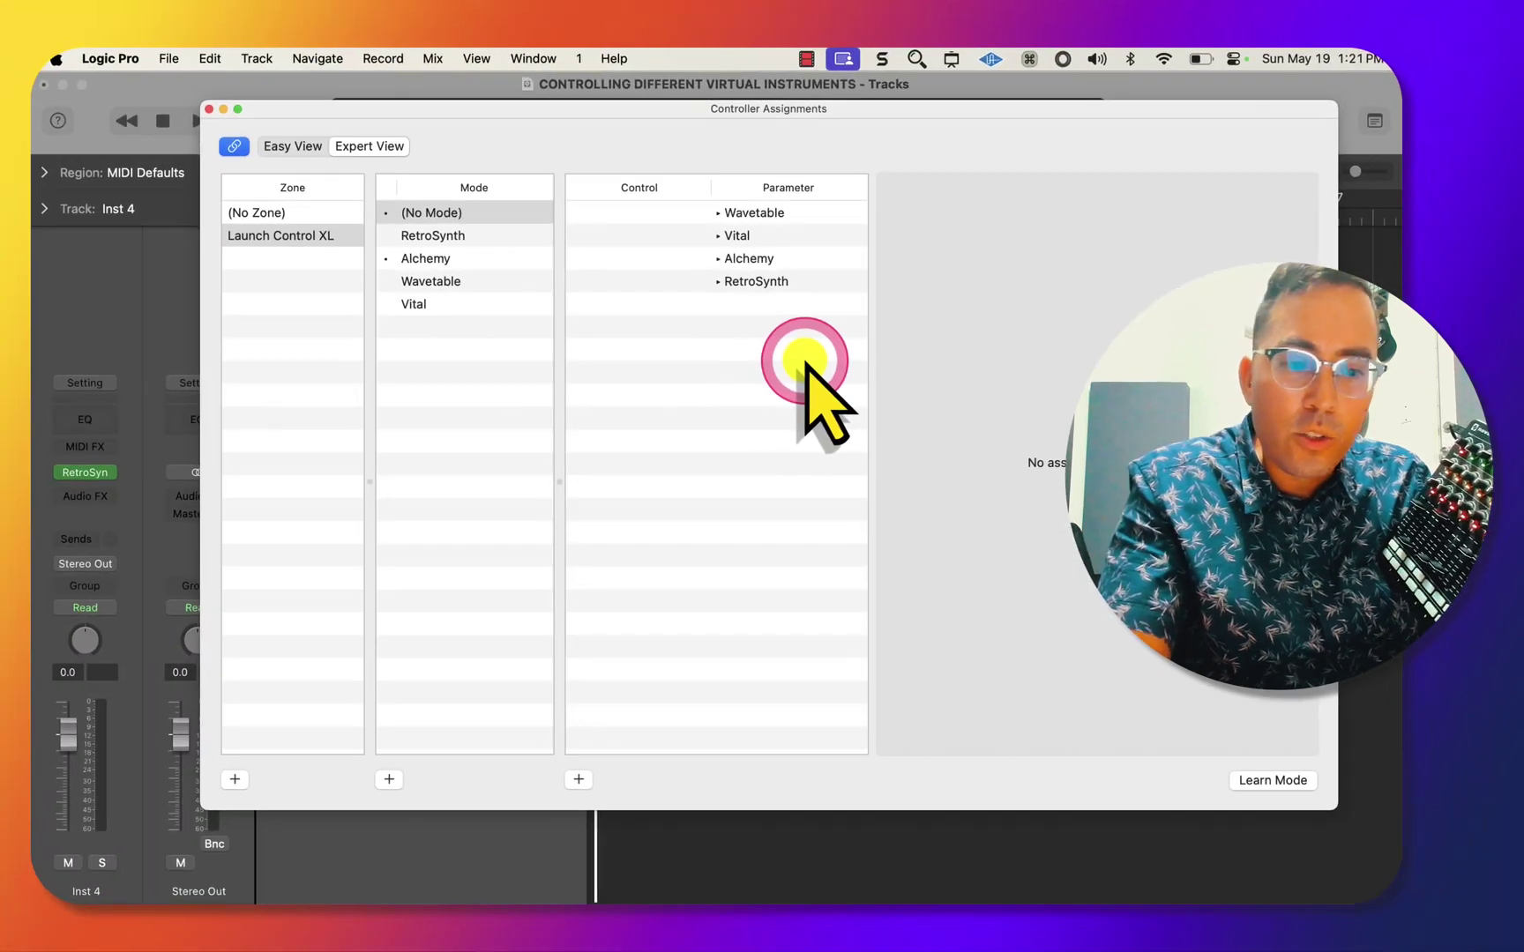
{"action": "key", "text": "cmd+l"}
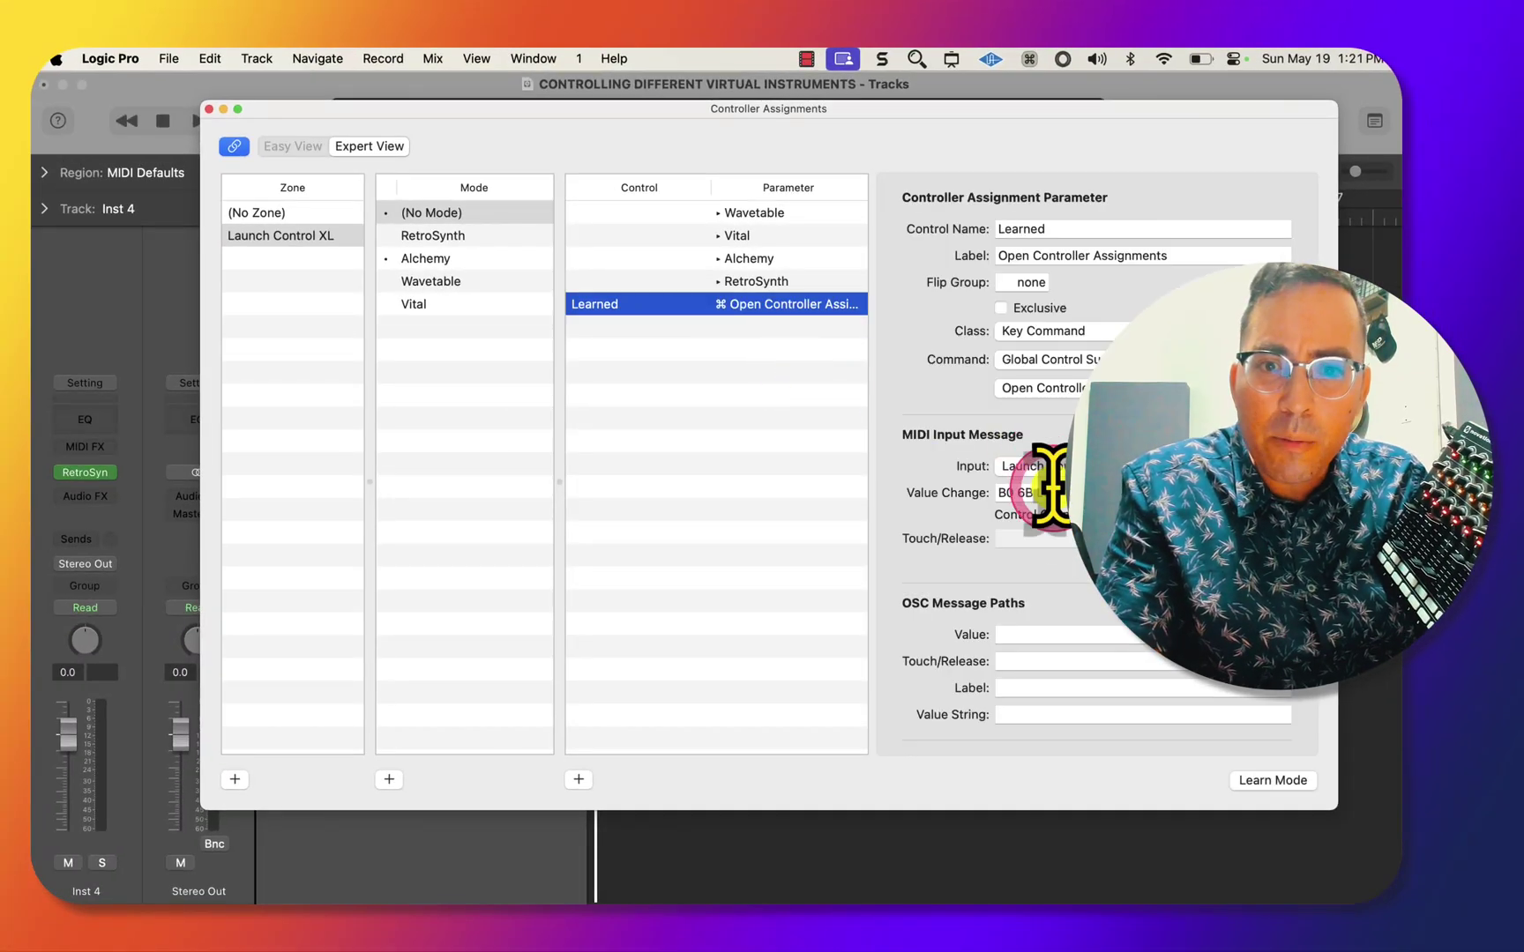
{"action": "left_click", "coordinate": [1032, 492]}
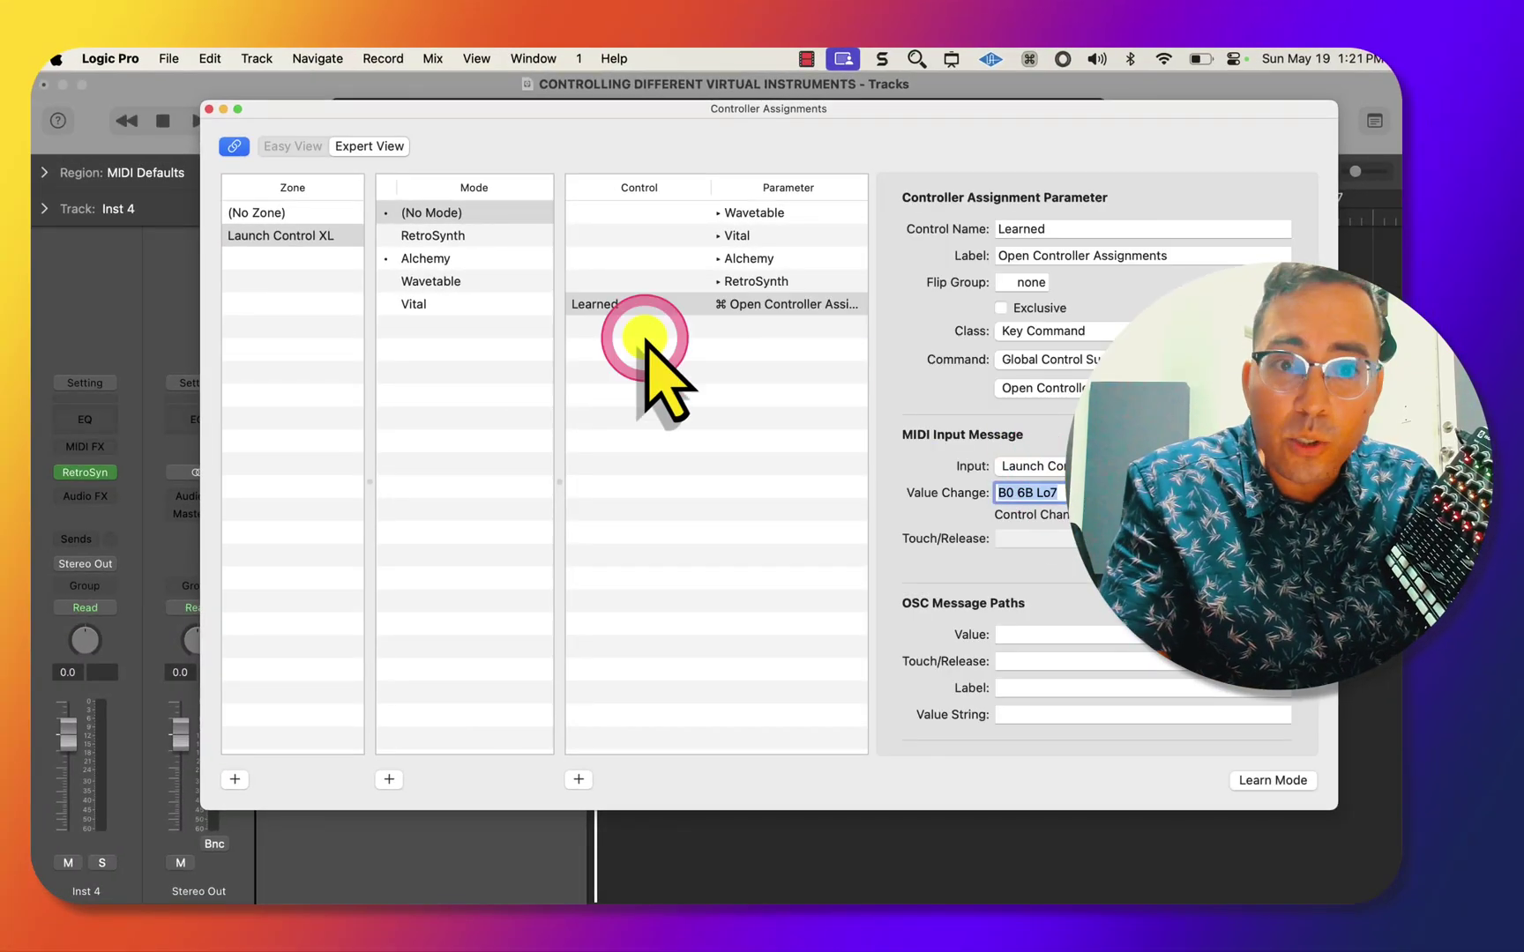
{"action": "left_click", "coordinate": [649, 311]}
{"action": "key", "text": "Delete"}
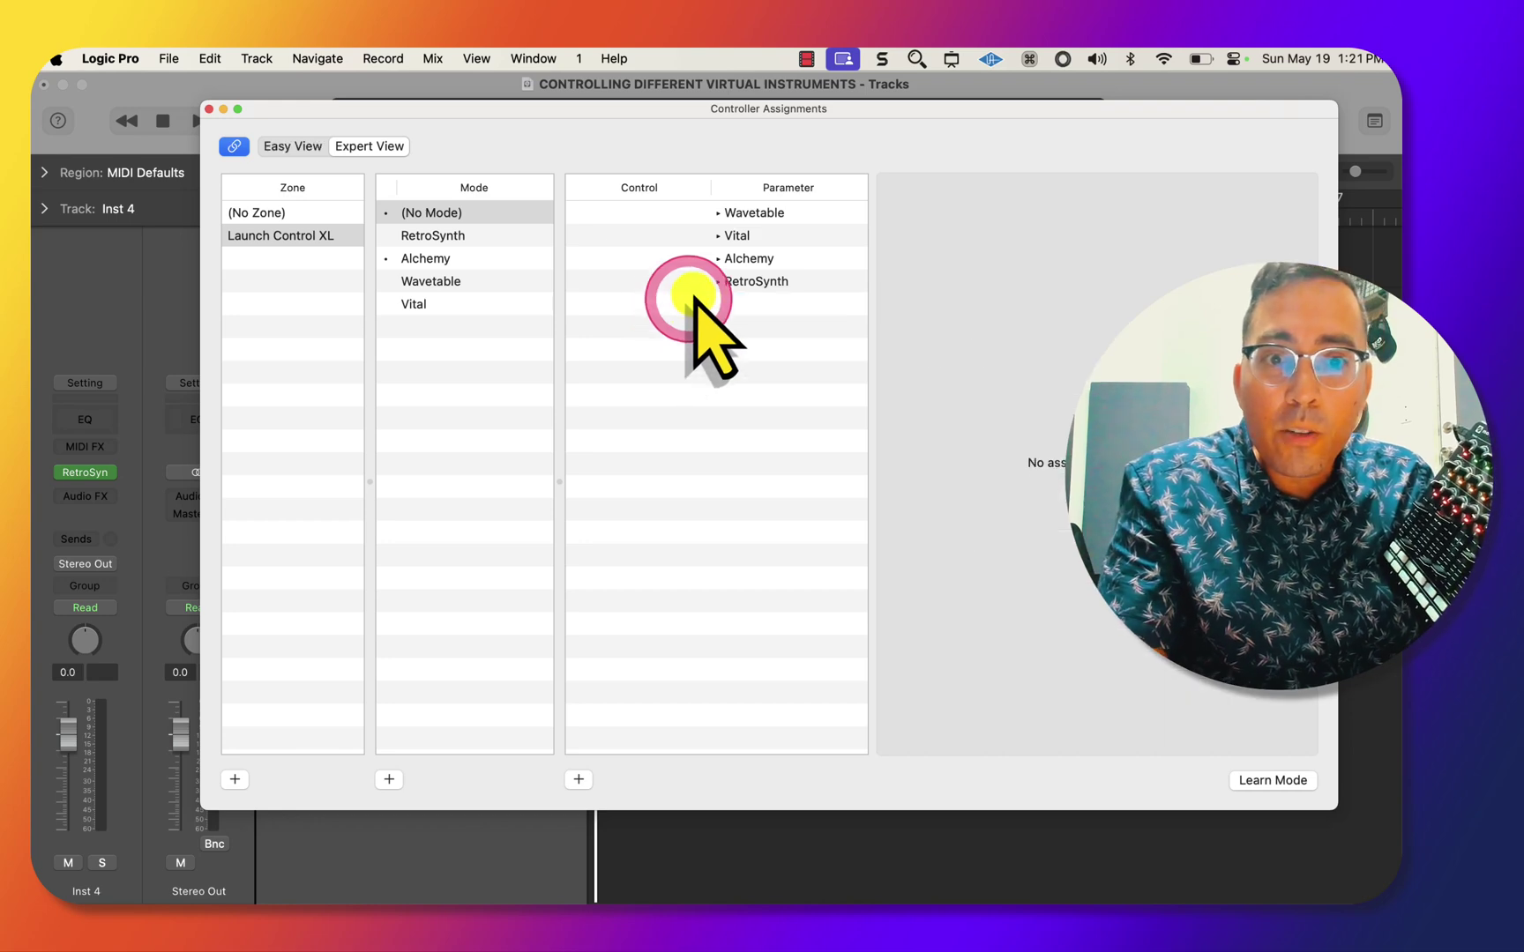
- Select the RetroSynth mode-change row and check its control change 106 message
{"action": "left_click", "coordinate": [699, 283]}
{"action": "left_click", "coordinate": [1027, 492]}
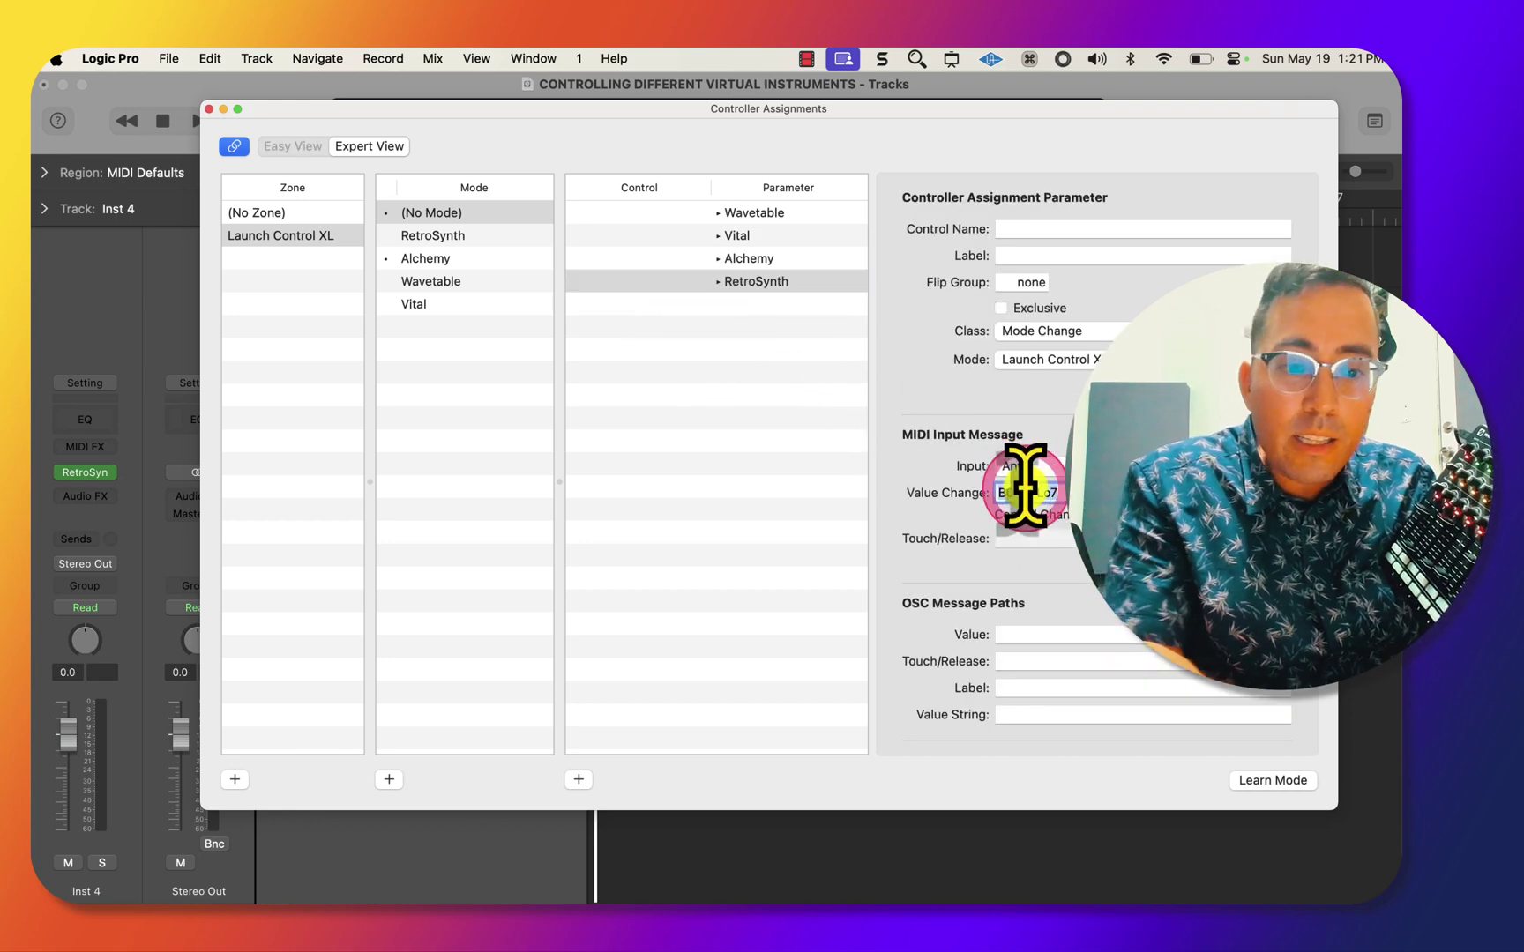
{"action": "left_click", "coordinate": [778, 450]}
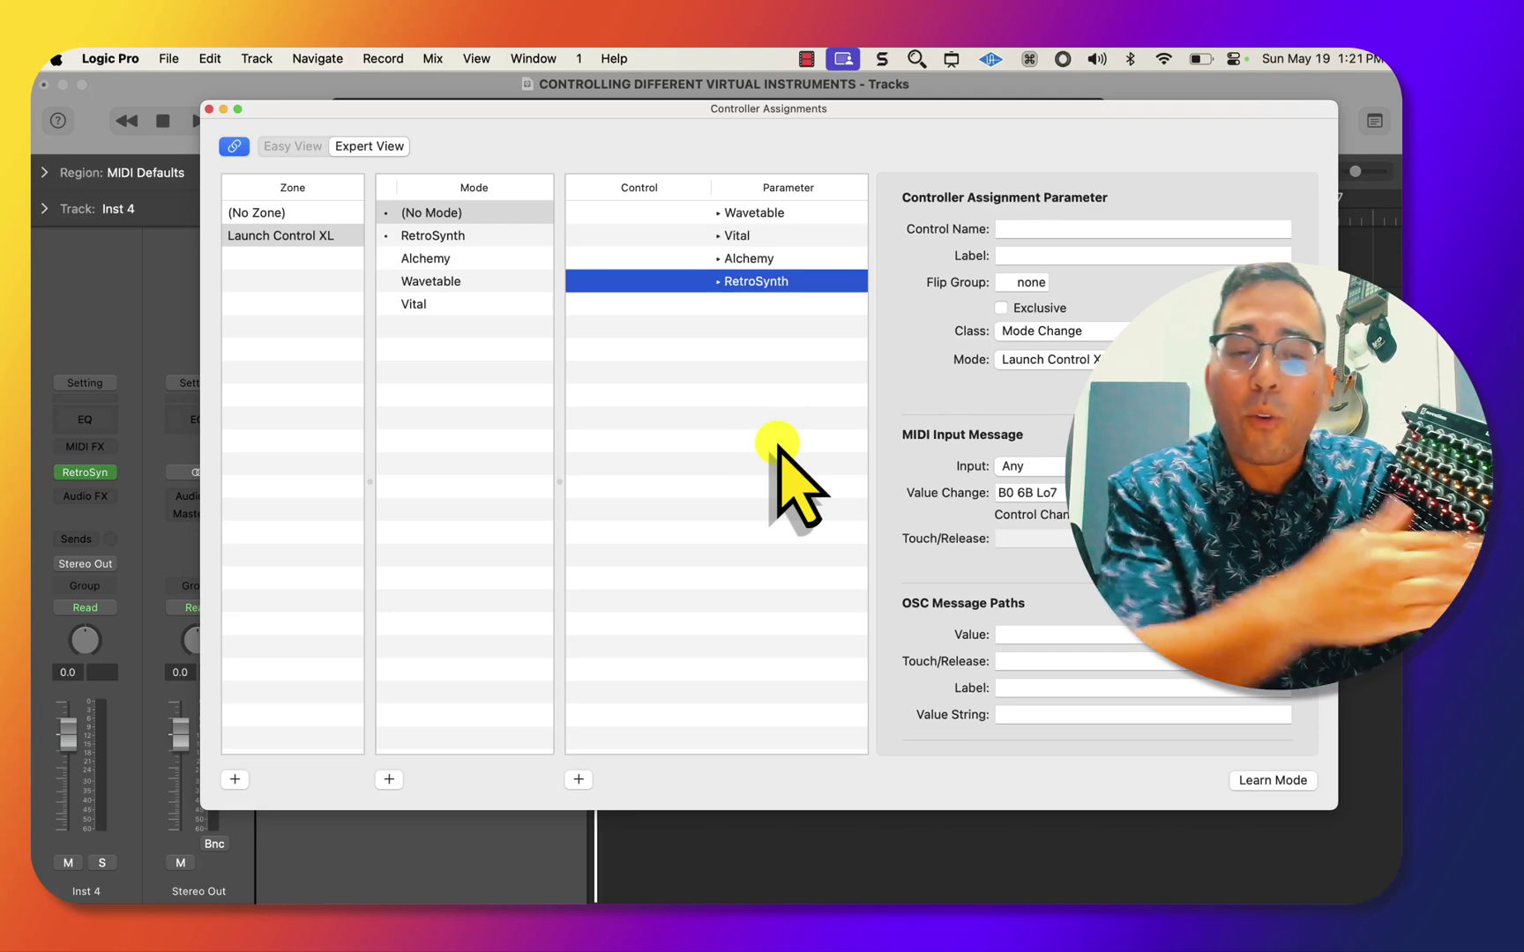
{"action": "left_click_drag", "start_coordinate": [731, 425], "coordinate": [482, 236]}
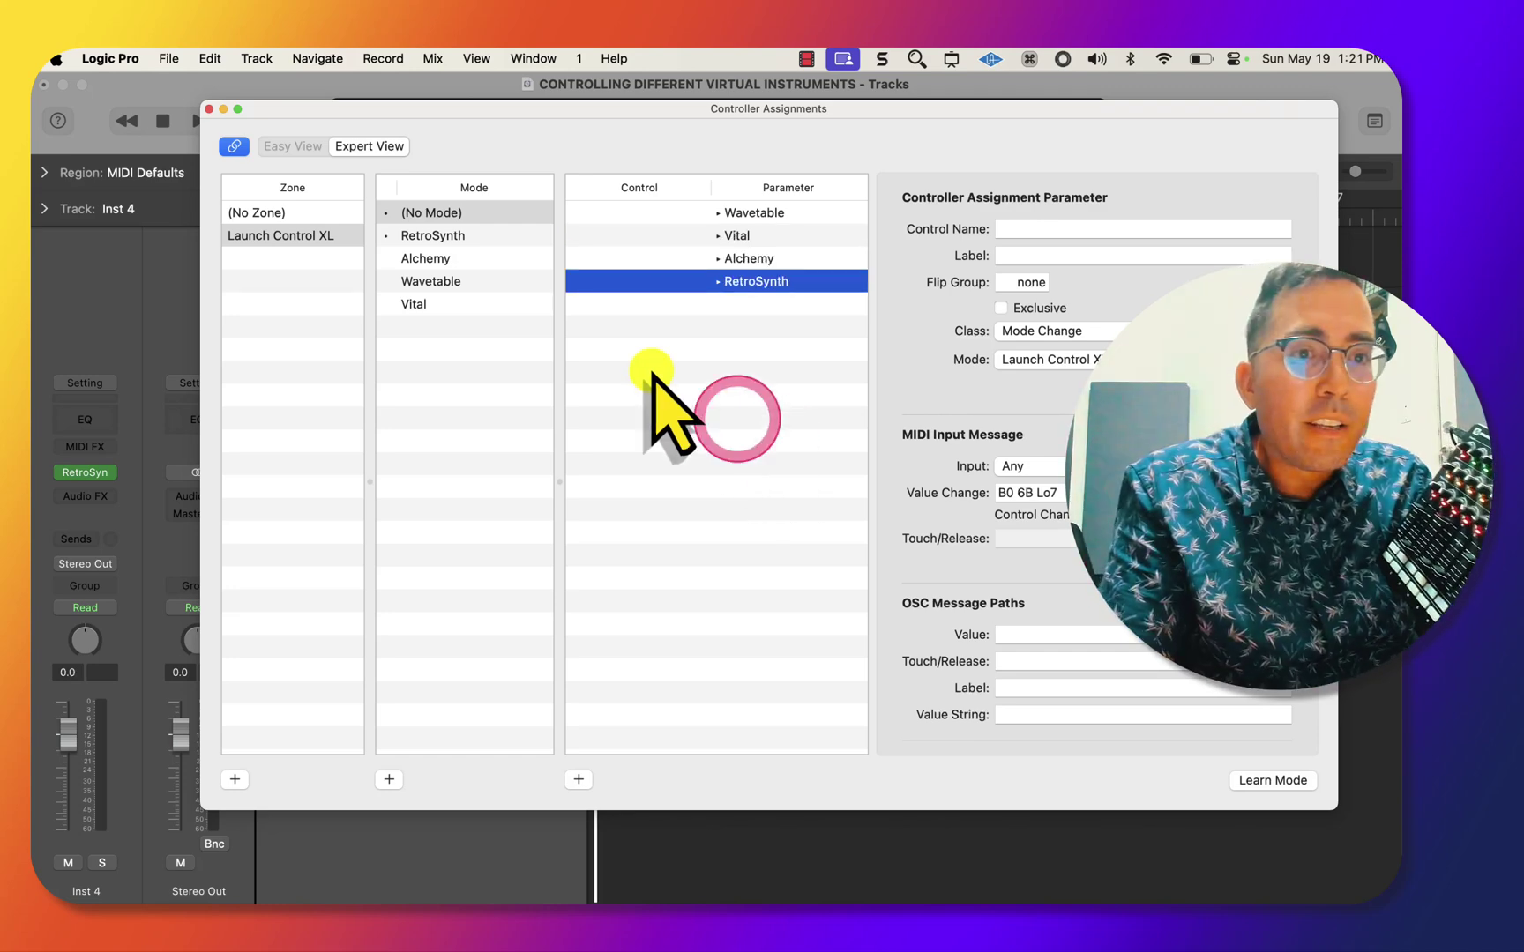
- In RetroSynth mode, learn two hardware knobs to Retro Synth's Shape and Semitones
{"action": "left_click", "coordinate": [483, 238]}
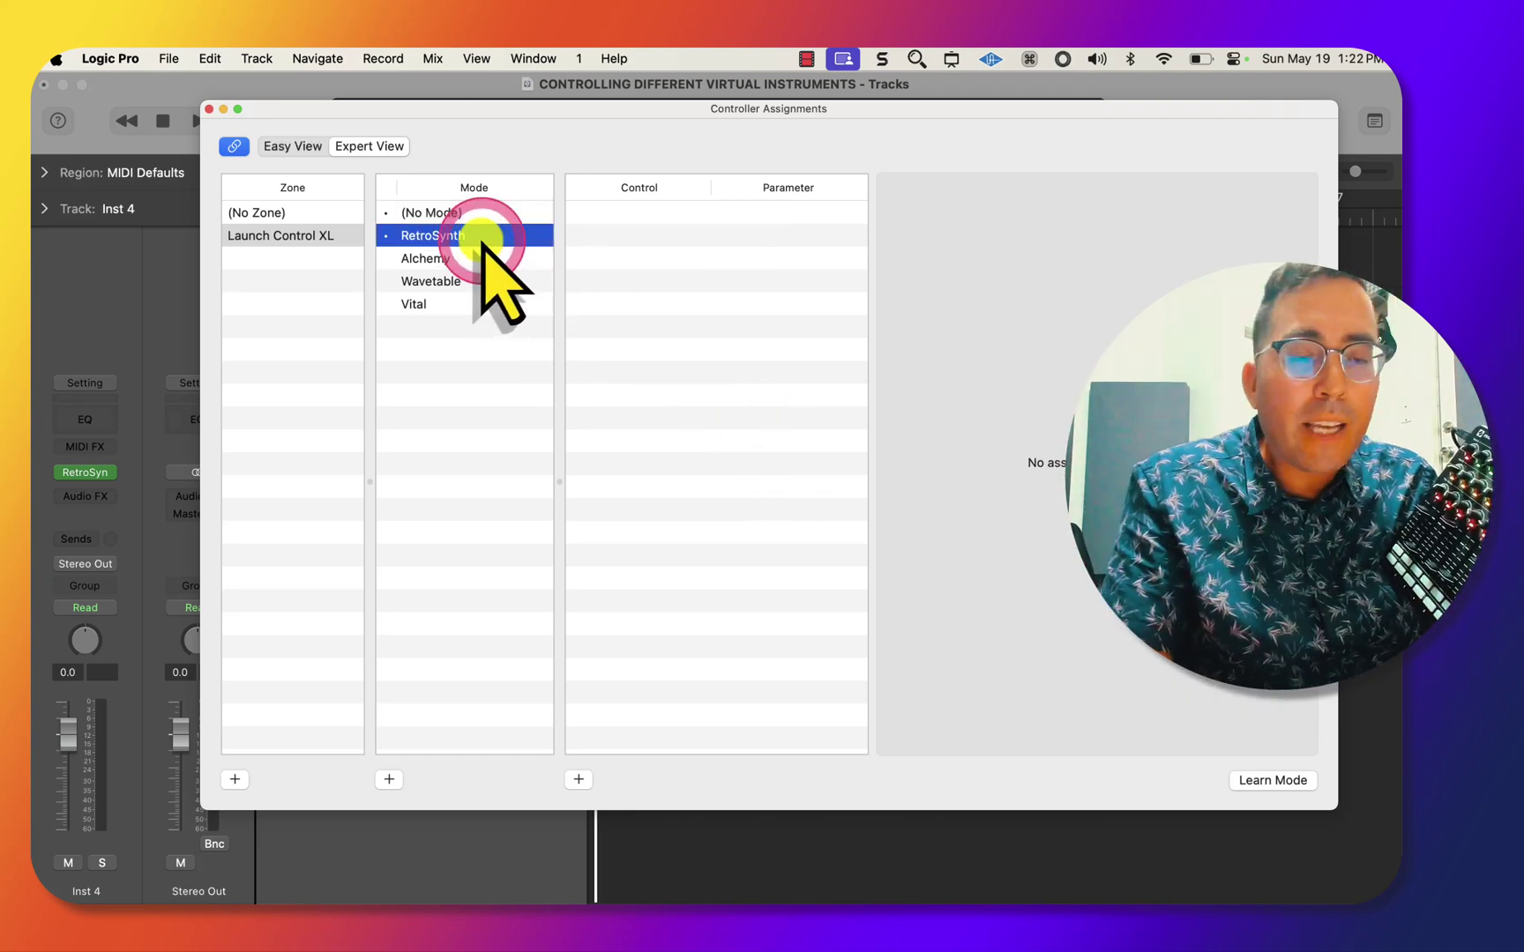
{"action": "left_click_drag", "start_coordinate": [384, 109], "coordinate": [451, 202]}
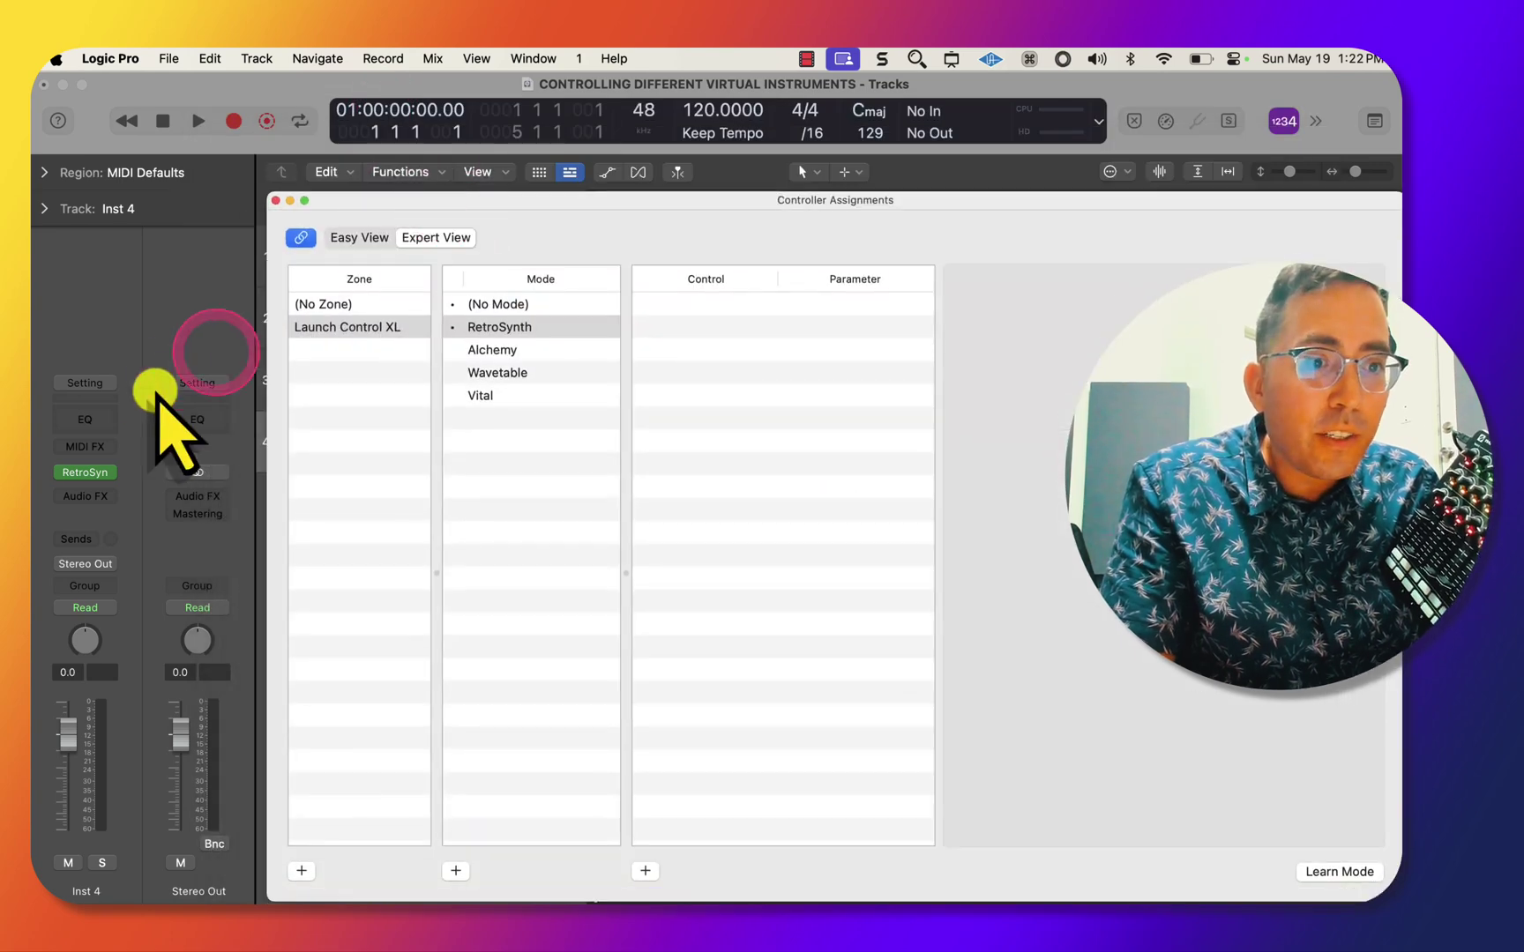
{"action": "left_click", "coordinate": [84, 471]}
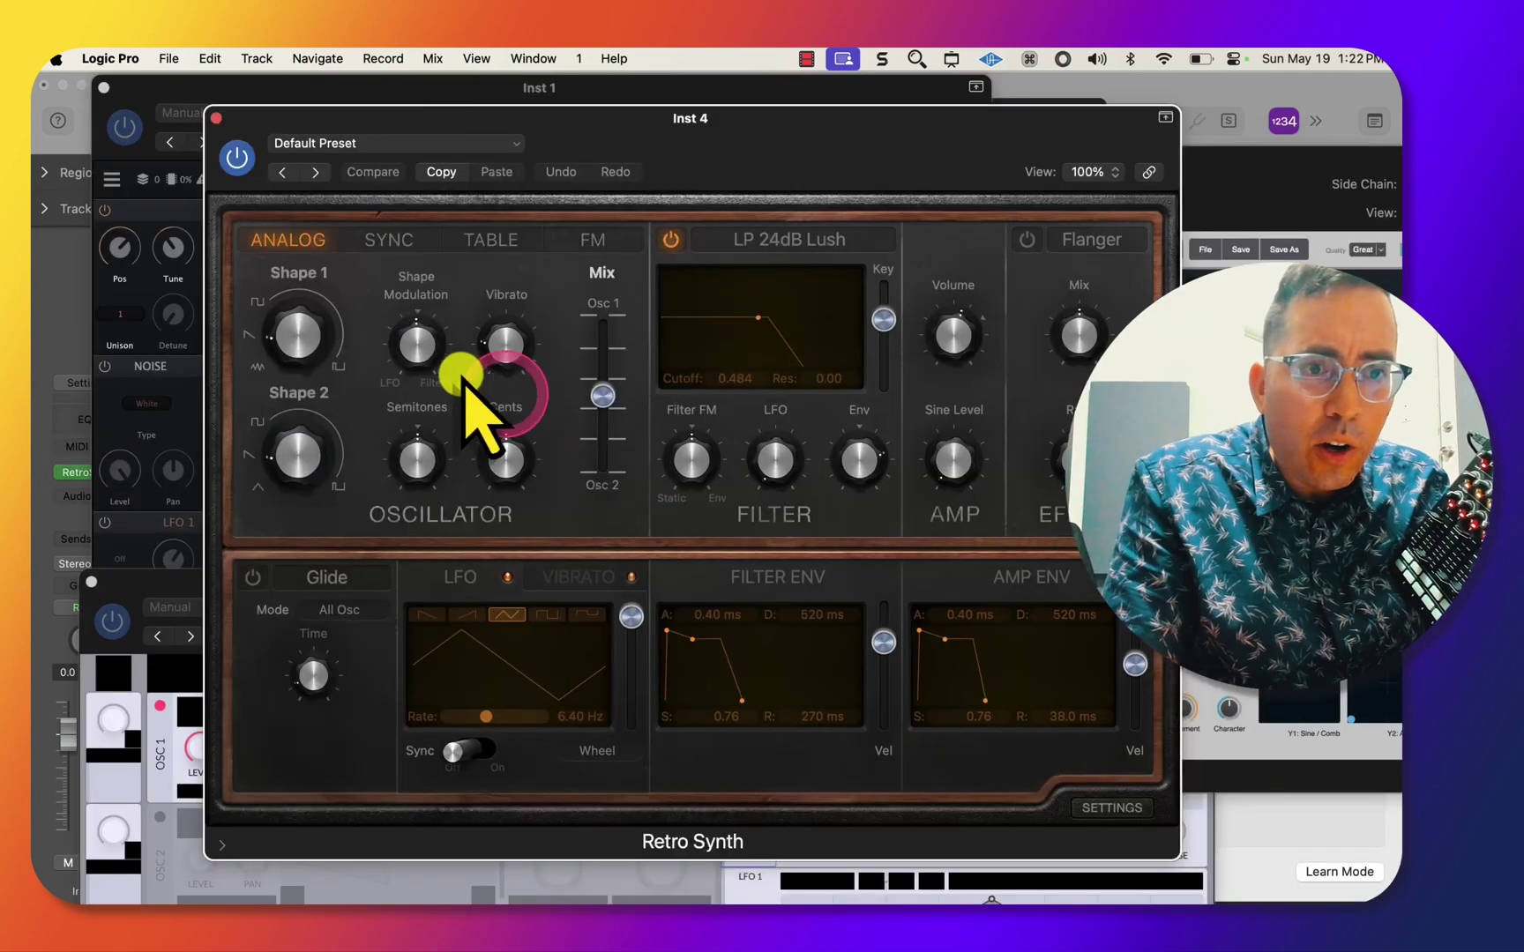
{"action": "left_click", "coordinate": [420, 336]}
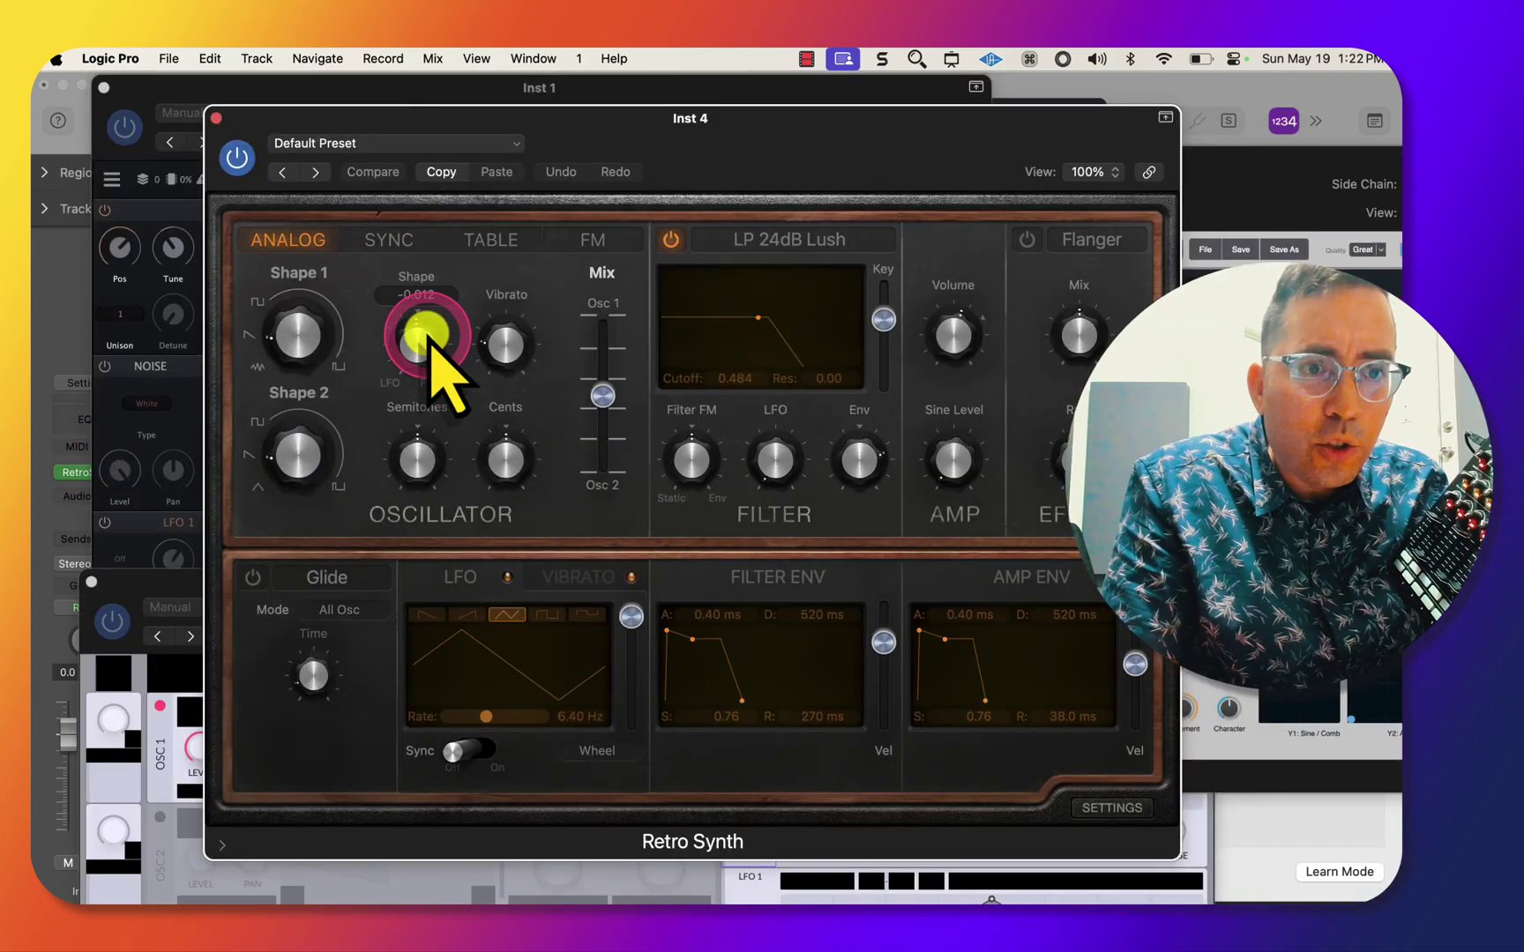
{"action": "left_click", "coordinate": [421, 343]}
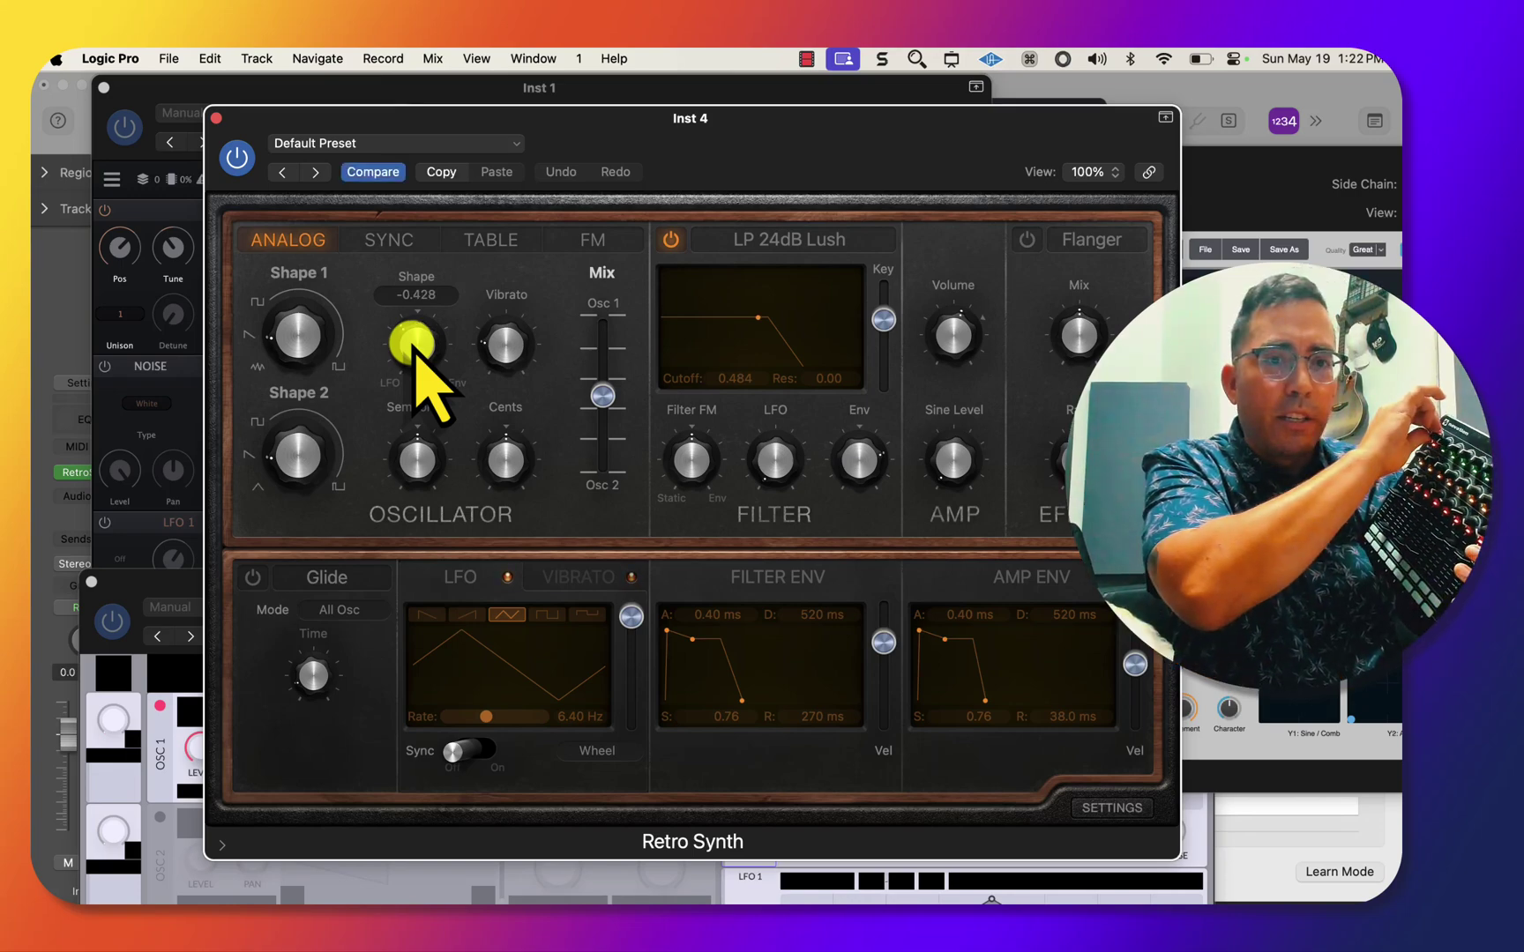
{"action": "left_click", "coordinate": [418, 451]}
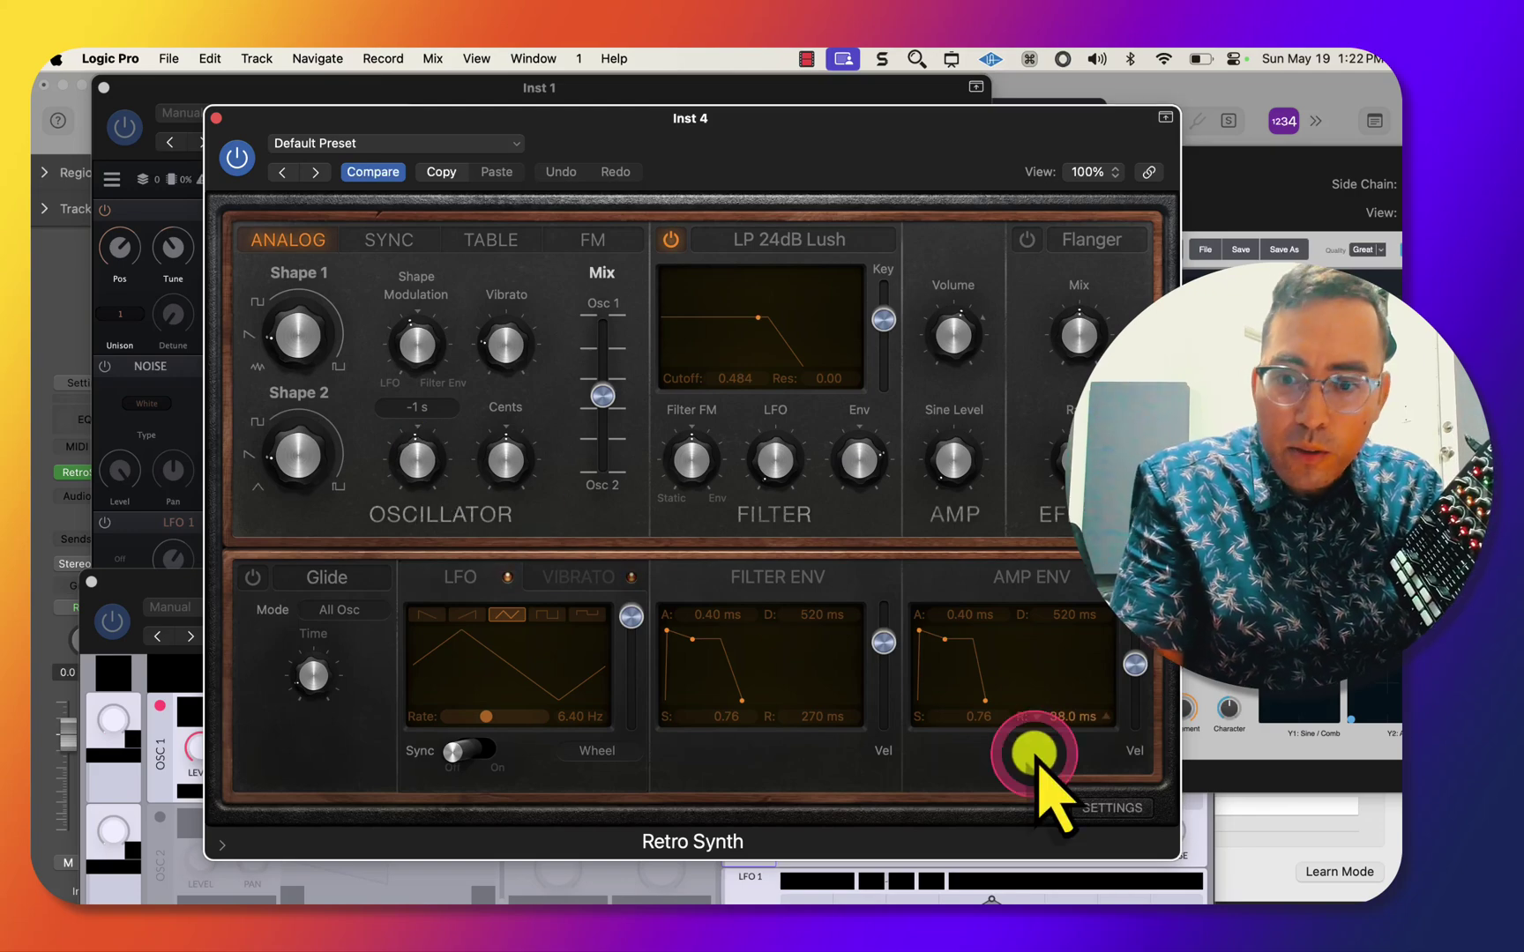
{"action": "left_click", "coordinate": [1309, 871]}
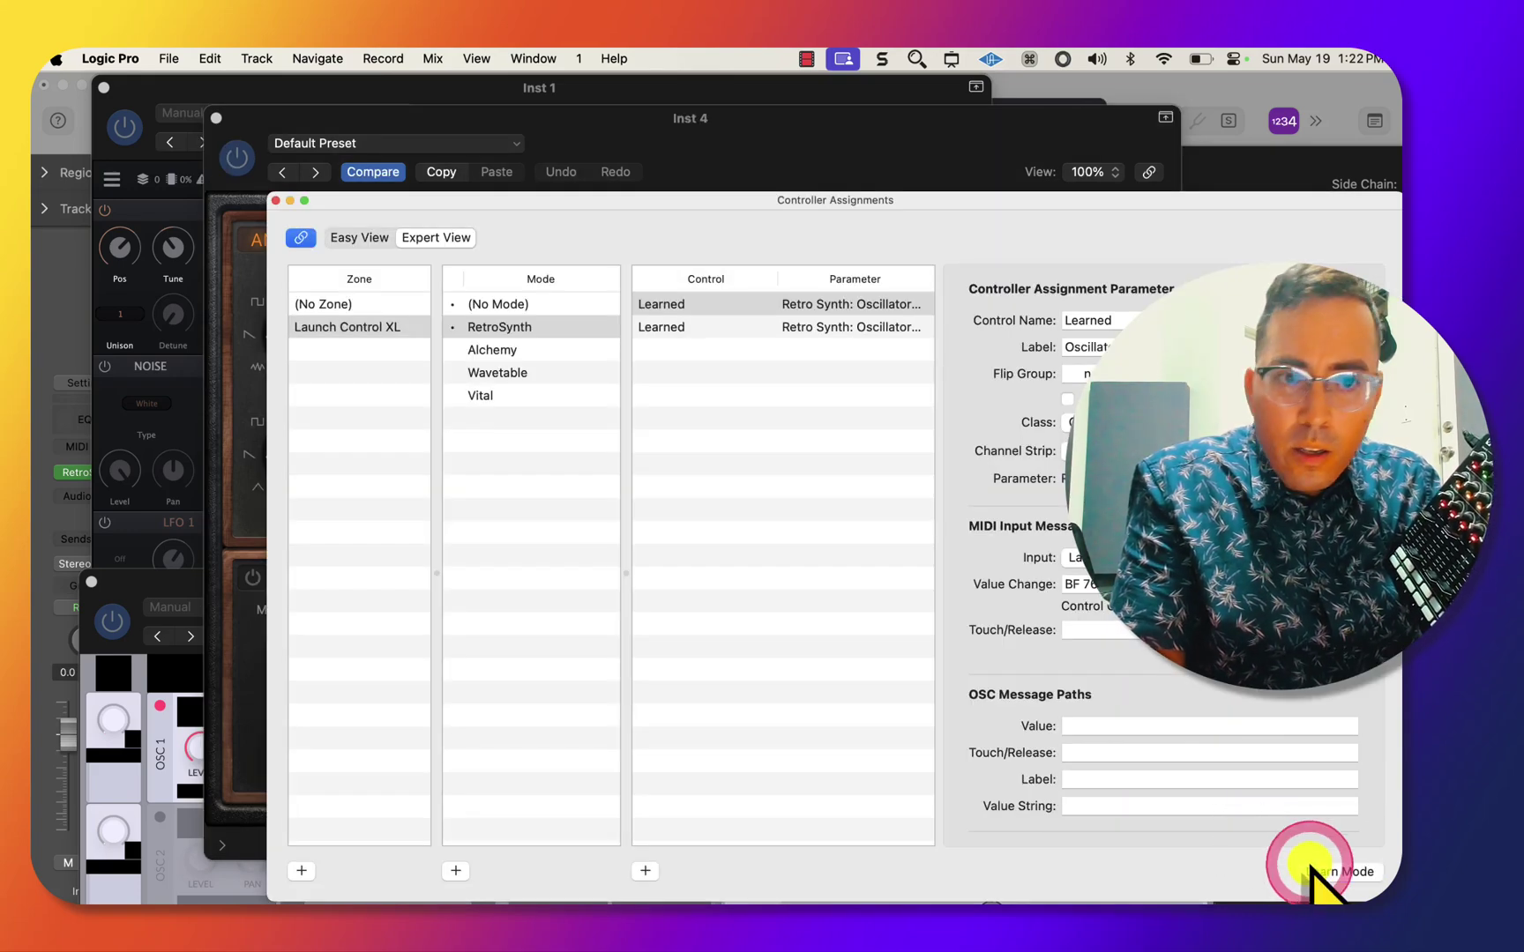
- Change the first learned assignment's channel strip from Selected Track to Software Instrument
{"action": "left_click", "coordinate": [347, 363]}
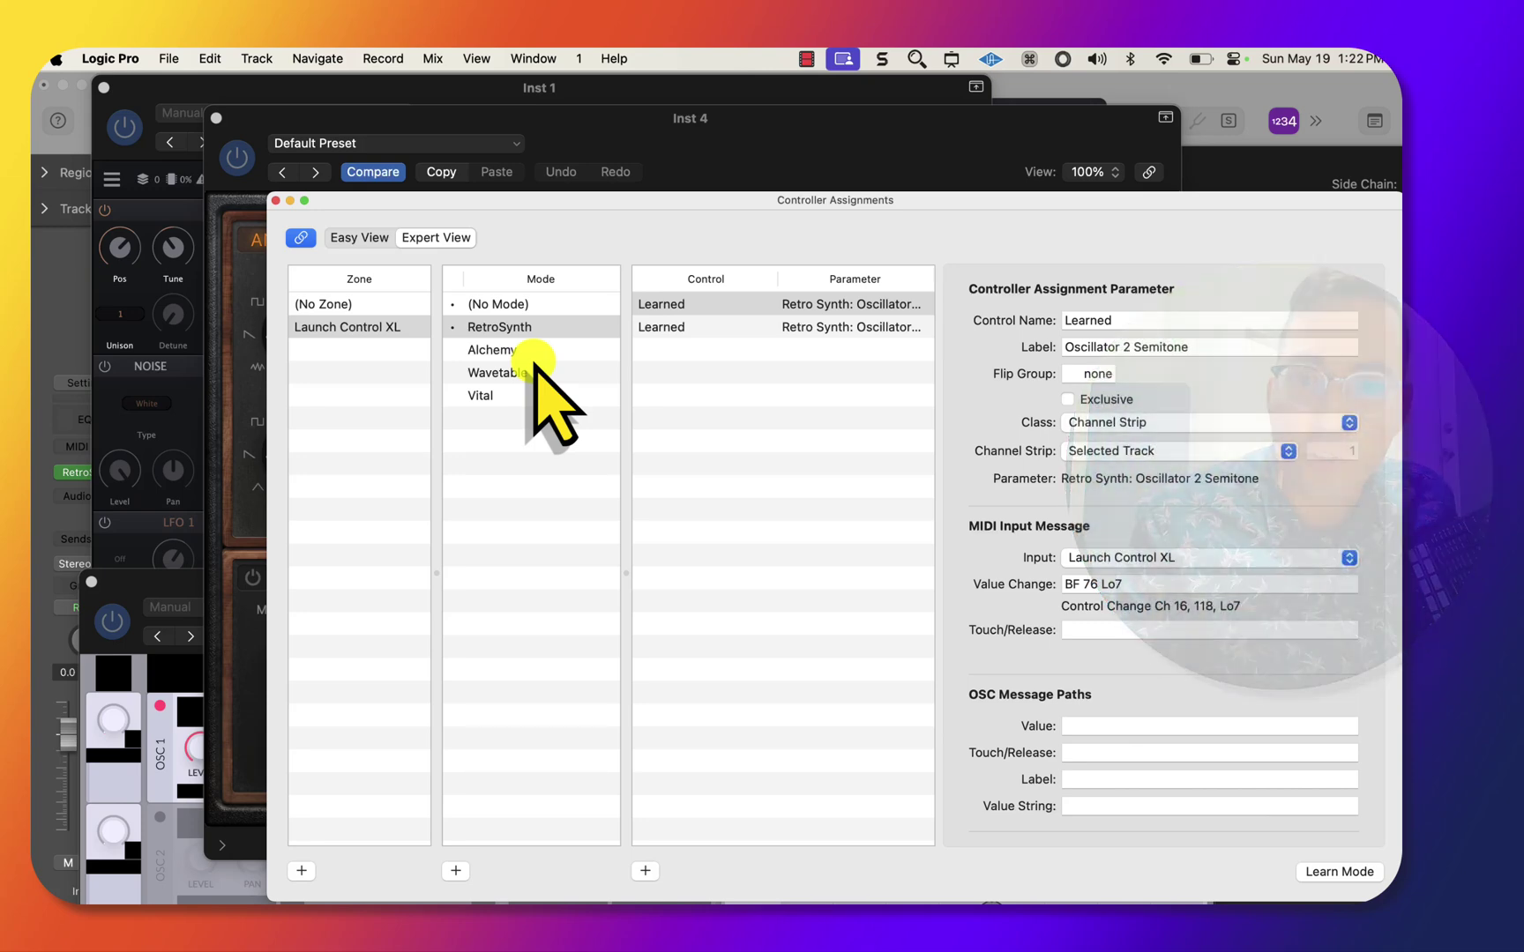
{"action": "left_click_drag", "start_coordinate": [912, 395], "coordinate": [1208, 444]}
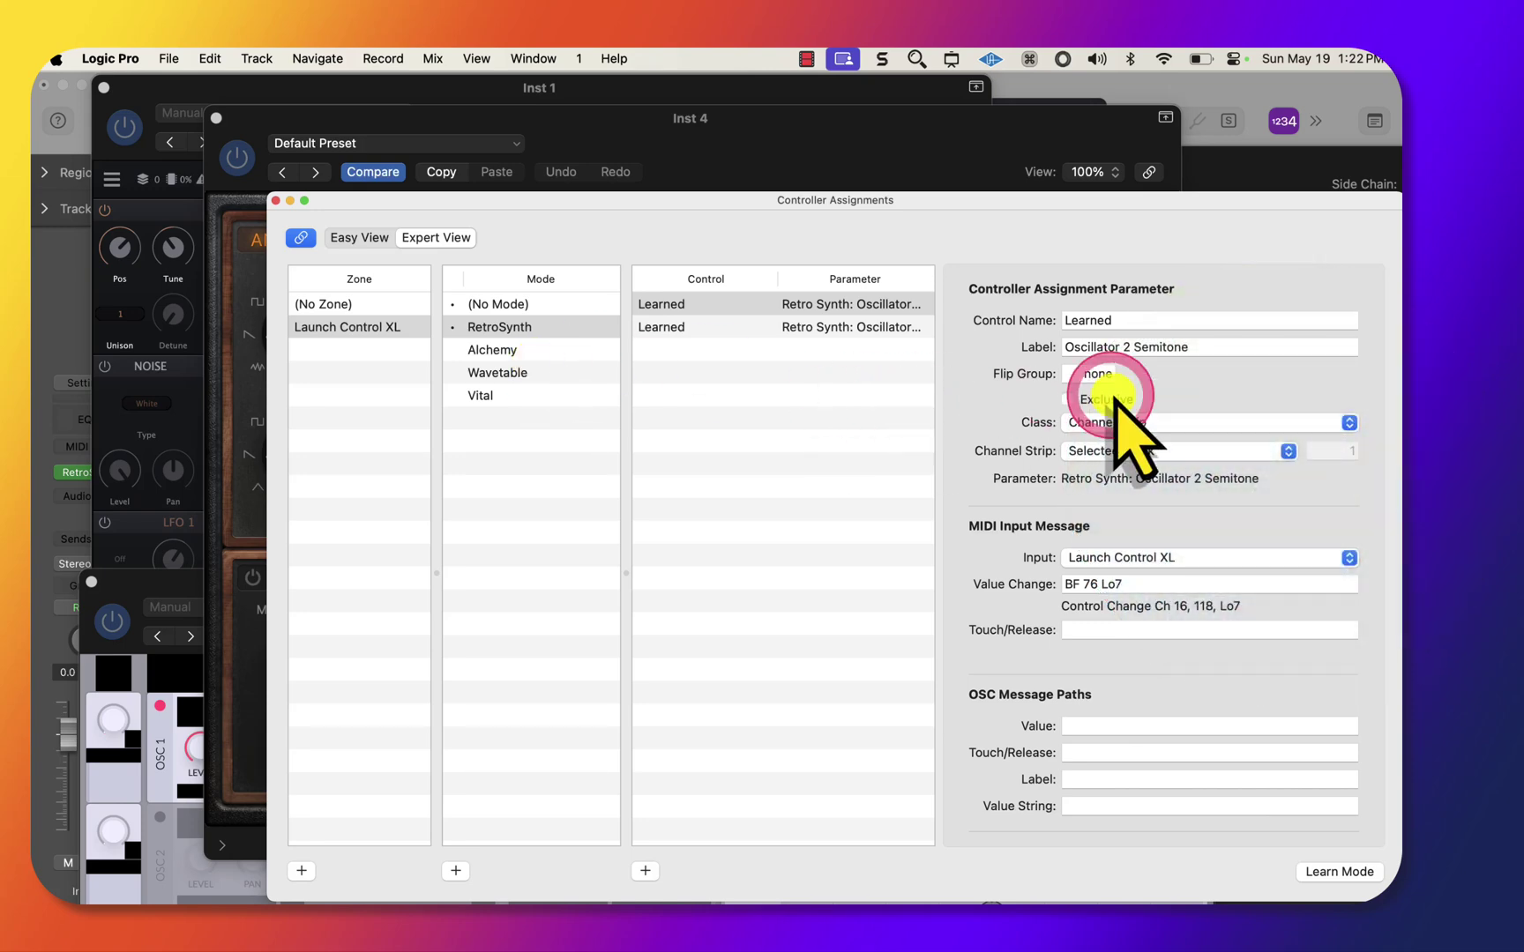
{"action": "left_click", "coordinate": [1195, 451]}
{"action": "left_click_drag", "start_coordinate": [1196, 451], "coordinate": [1192, 558]}
{"action": "left_click", "coordinate": [1342, 450]}
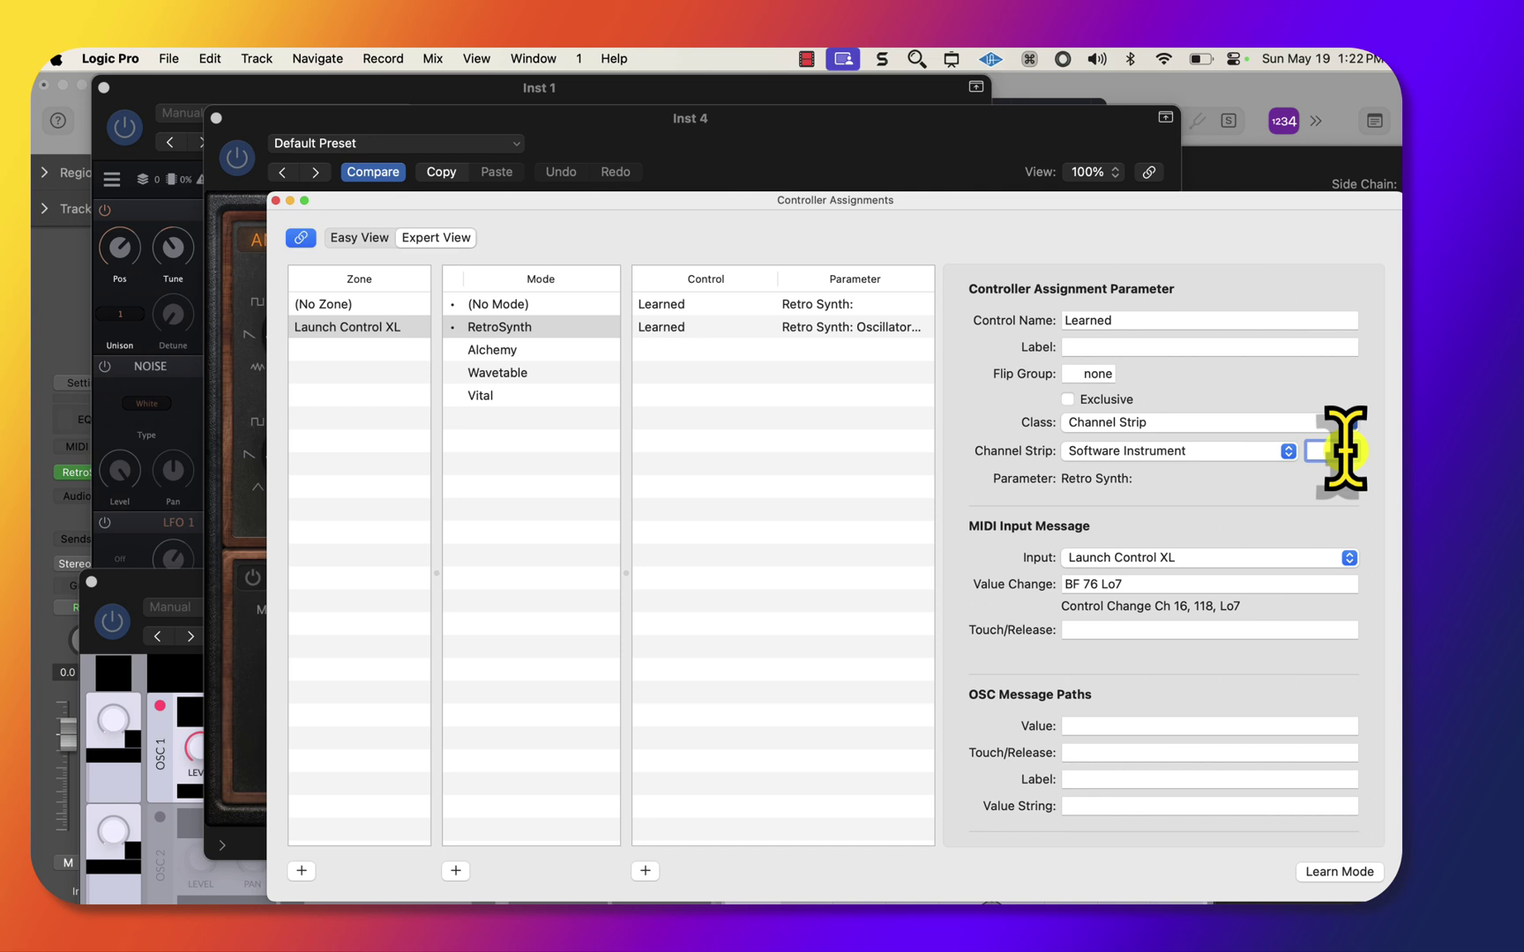
{"action": "type", "text": "4"}
- Set the second learned assignment to software instrument strip 4
{"action": "left_click", "coordinate": [833, 304]}
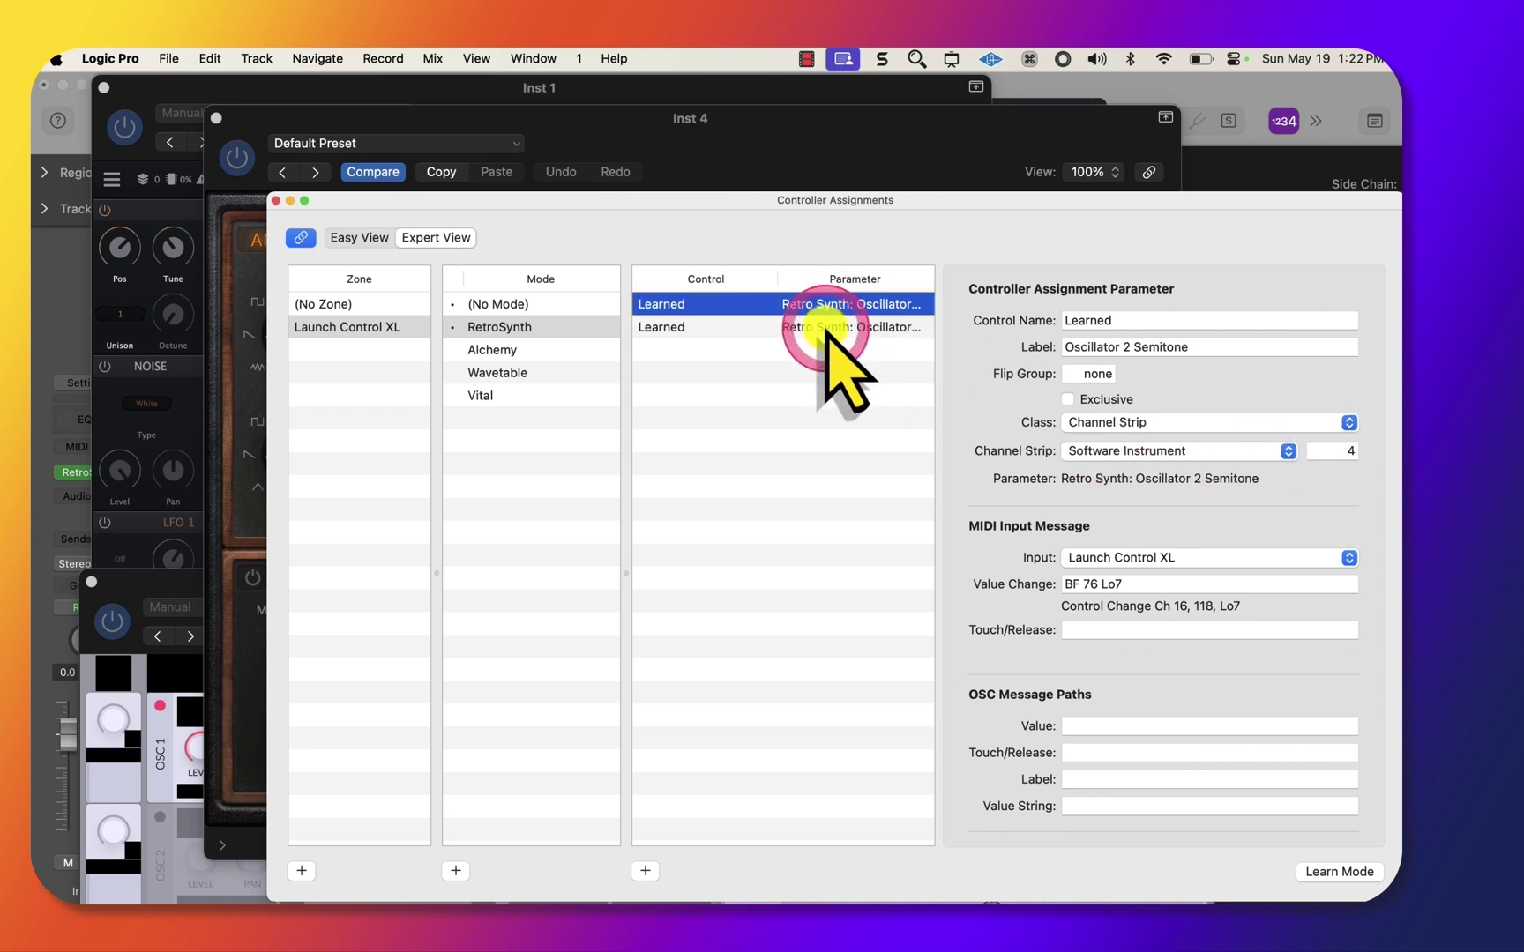
{"action": "left_click", "coordinate": [827, 327]}
{"action": "left_click_drag", "start_coordinate": [1195, 450], "coordinate": [1191, 555]}
{"action": "left_click", "coordinate": [1338, 453]}
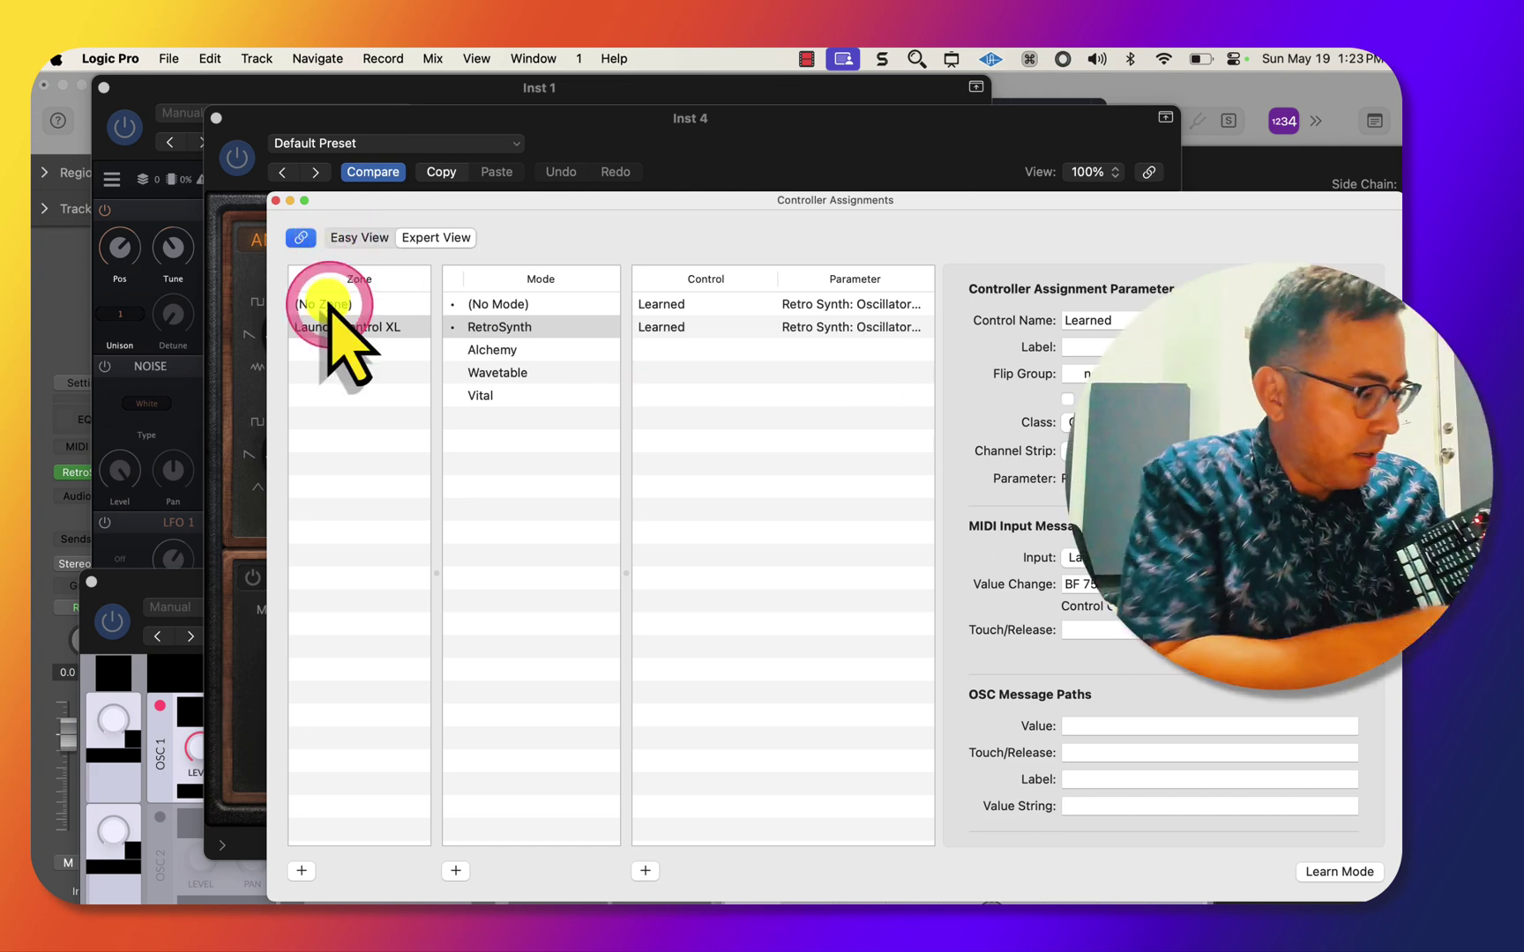
- Close Controller Assignments and bring the Wavetable, Inst 2, Alchemy and Retro Synth windows forward, ending on Retro Synth
{"action": "left_click", "coordinate": [278, 199]}
{"action": "left_click_drag", "start_coordinate": [633, 128], "coordinate": [880, 186]}
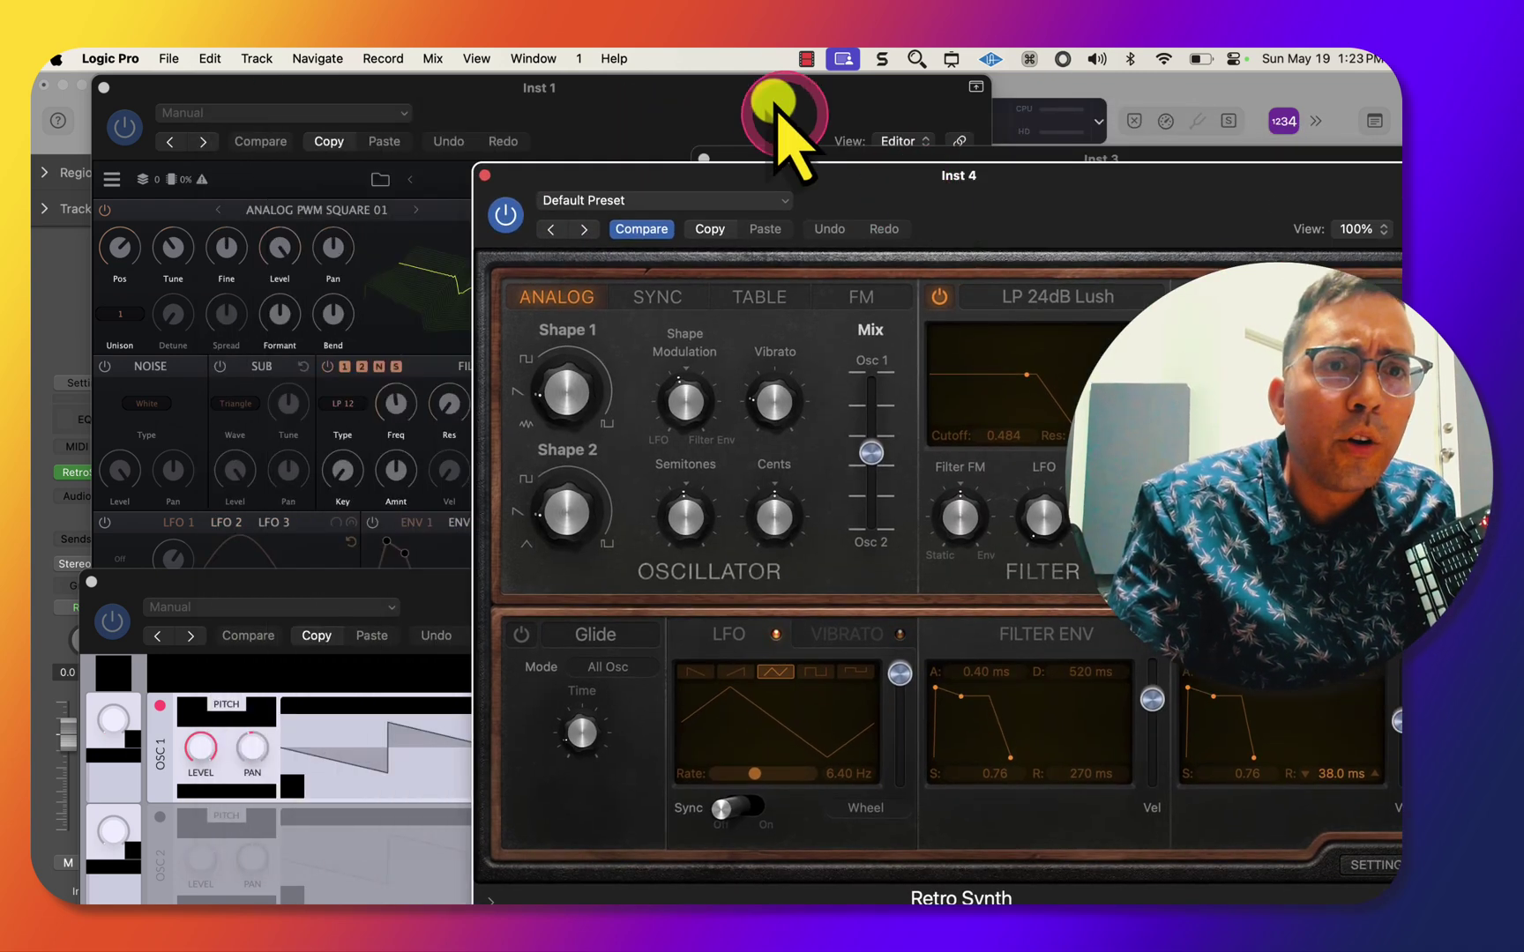
{"action": "left_click", "coordinate": [735, 95]}
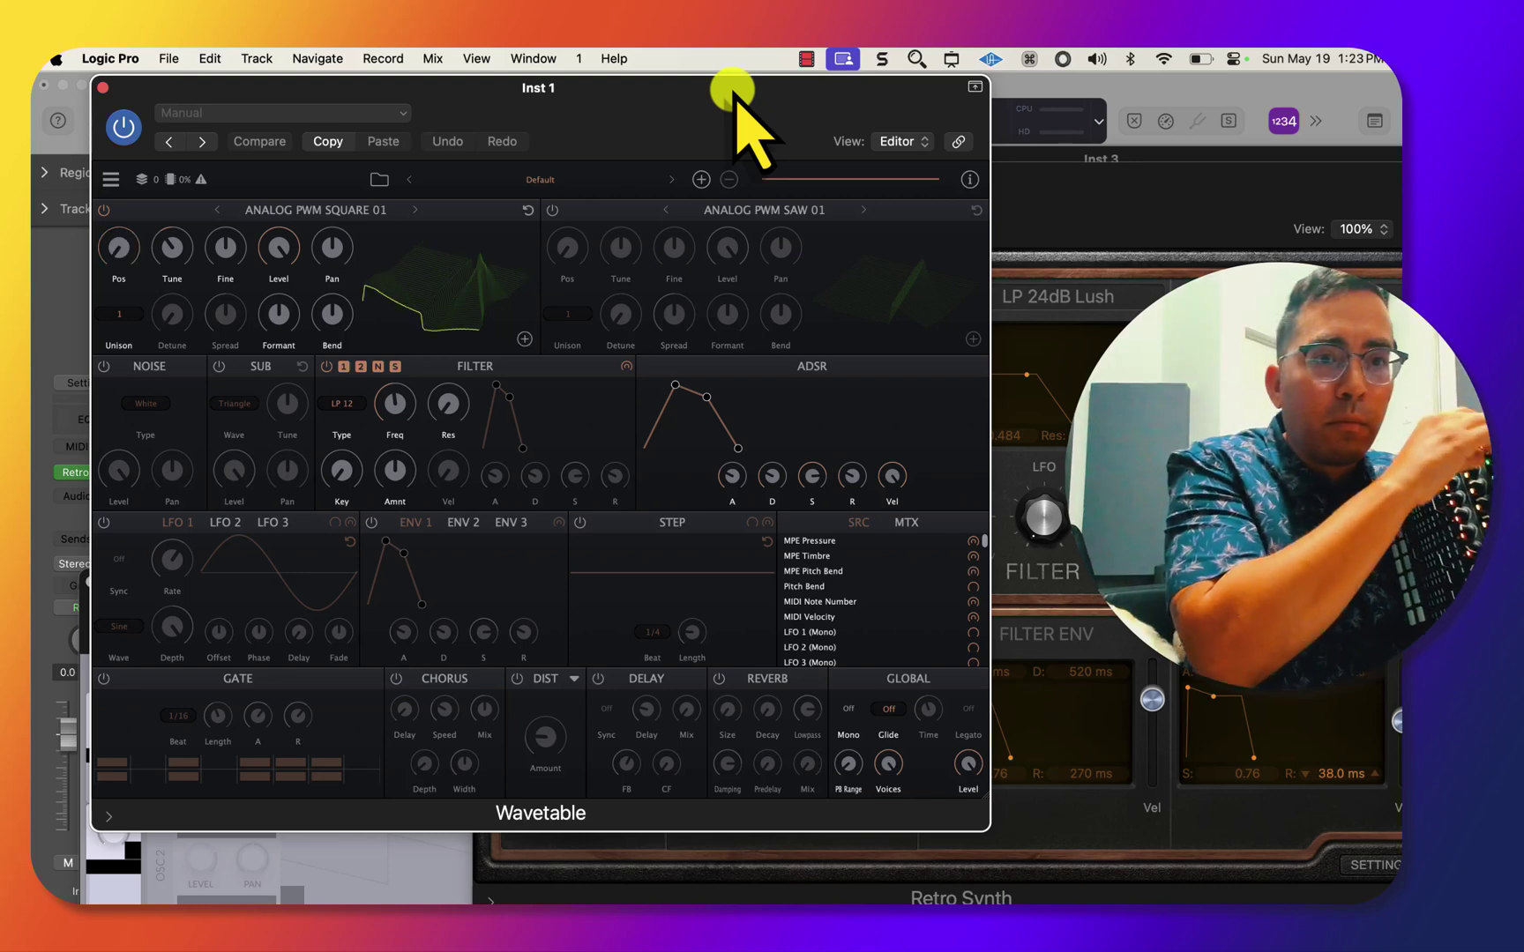
{"action": "left_click", "coordinate": [616, 211]}
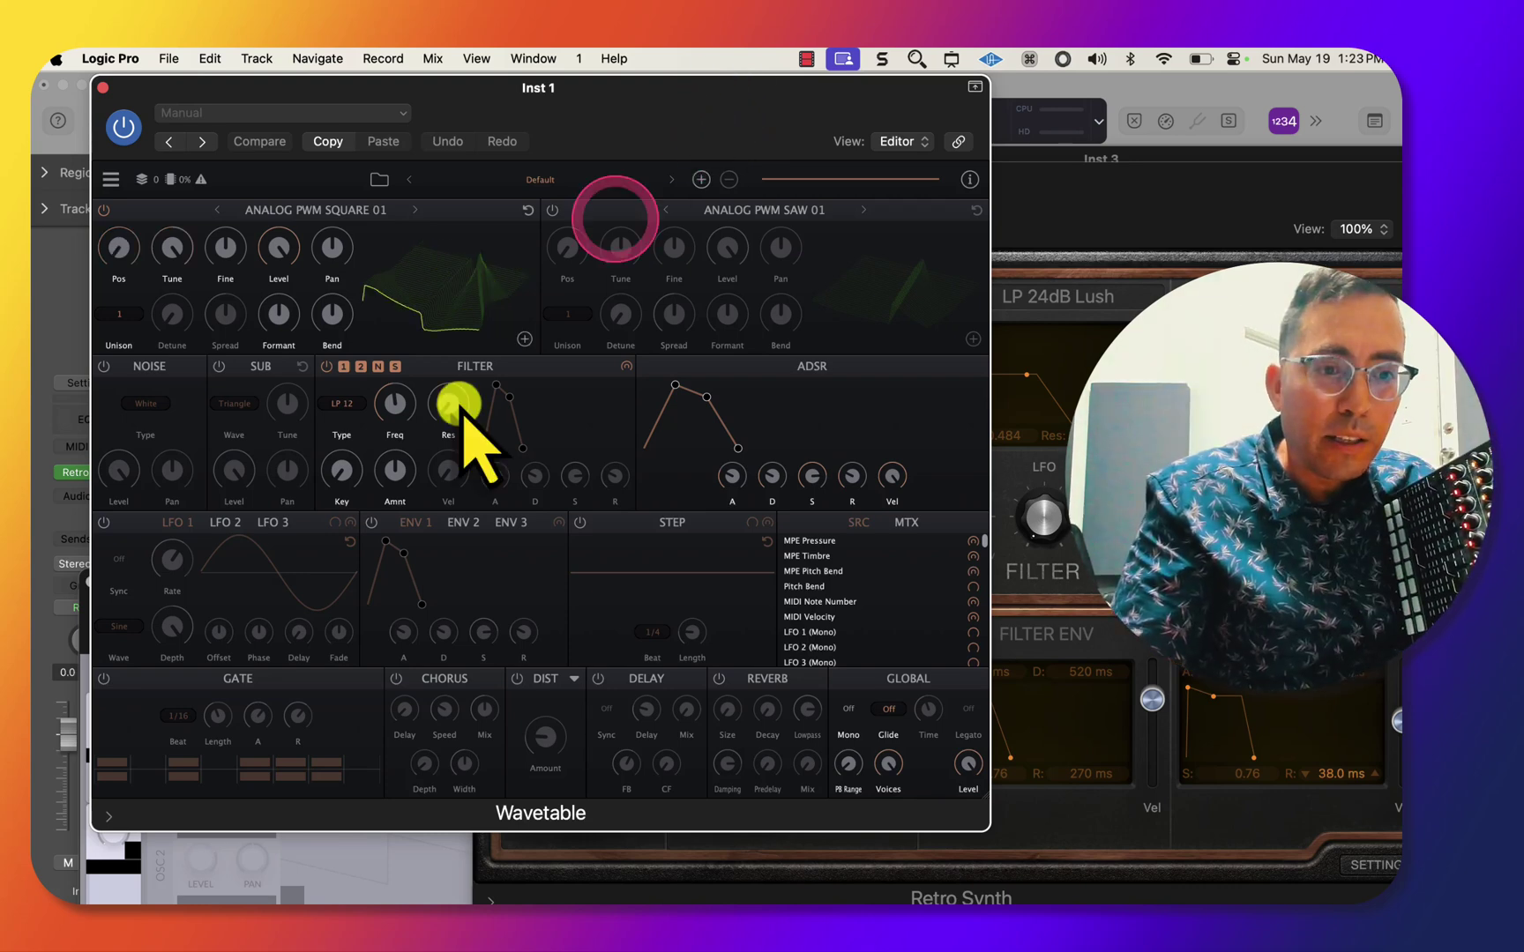
{"action": "left_click", "coordinate": [405, 864]}
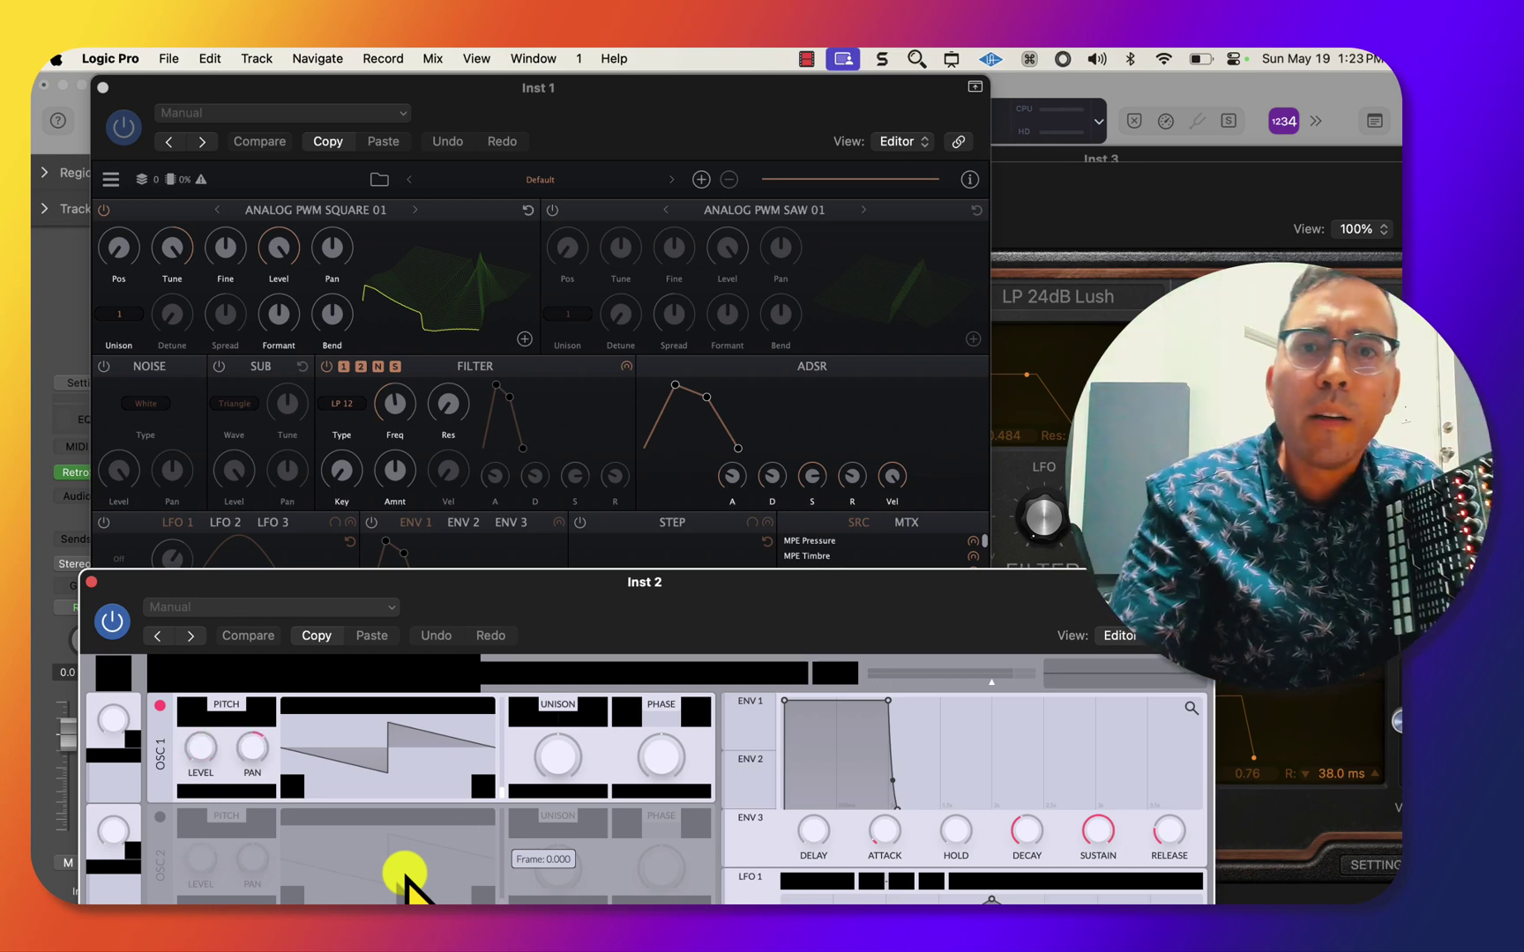
{"action": "left_click", "coordinate": [1123, 214]}
{"action": "left_click", "coordinate": [1171, 200]}
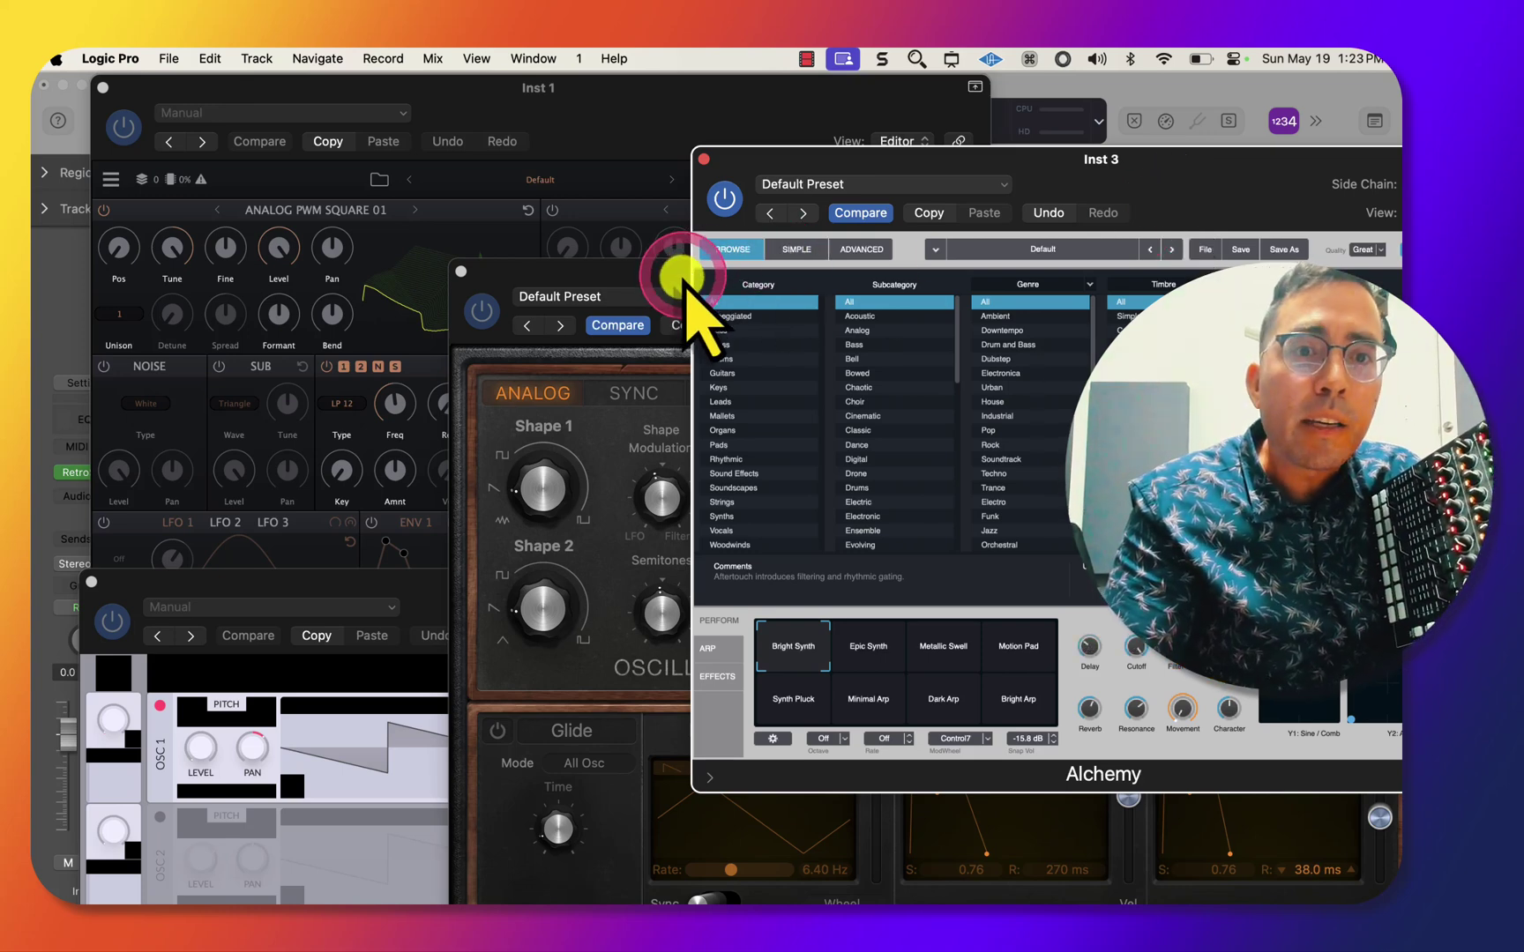
{"action": "left_click_drag", "start_coordinate": [660, 259], "coordinate": [635, 223]}
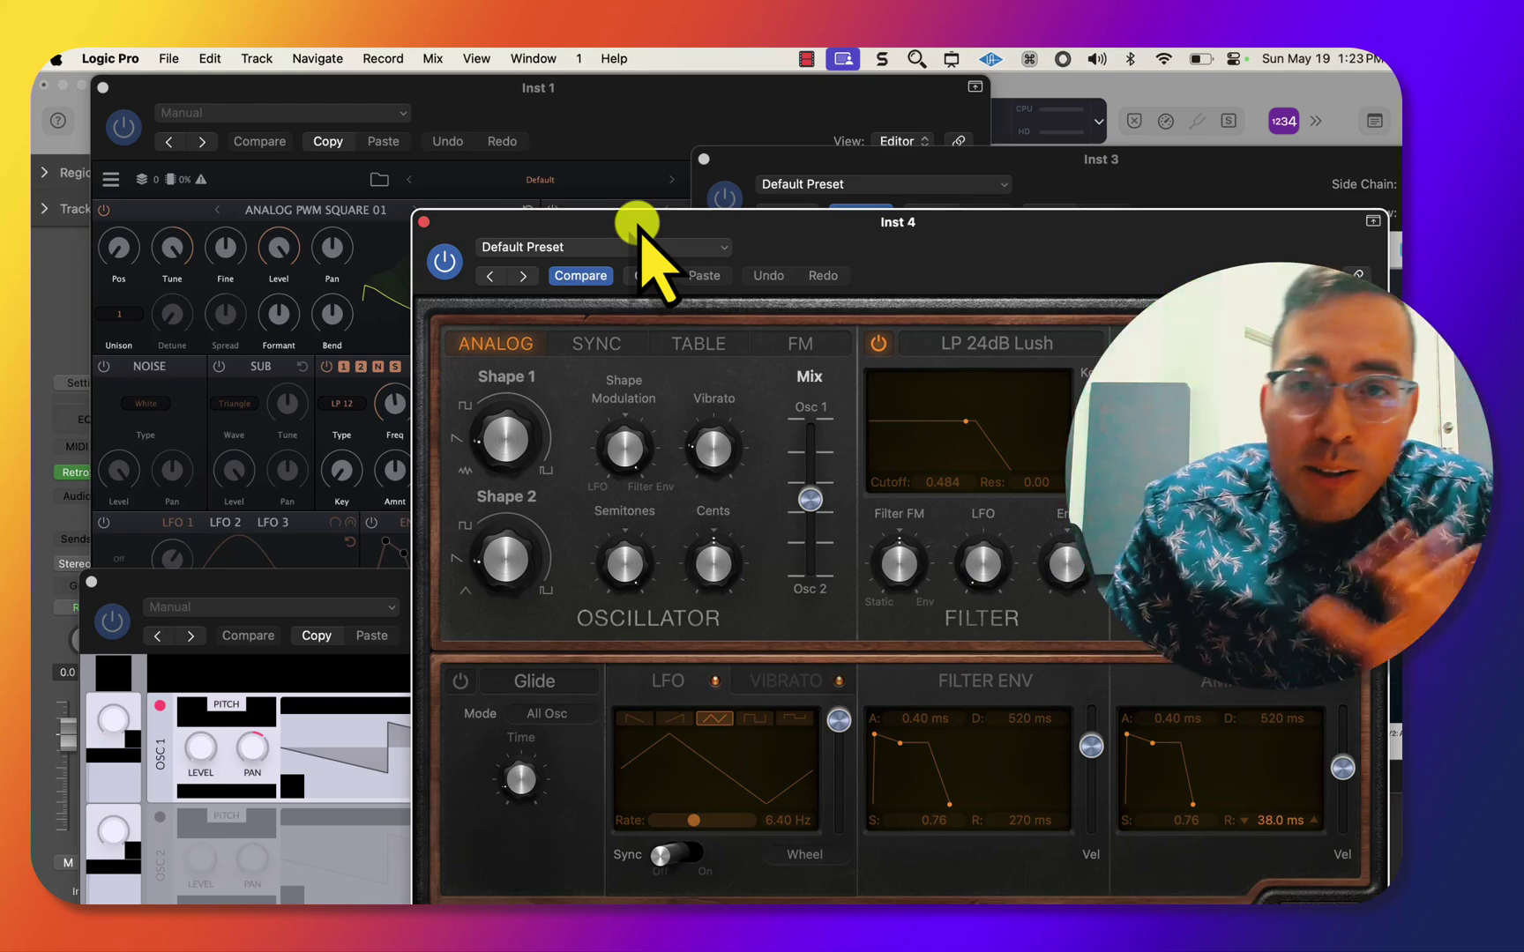
{"action": "left_click", "coordinate": [806, 59]}
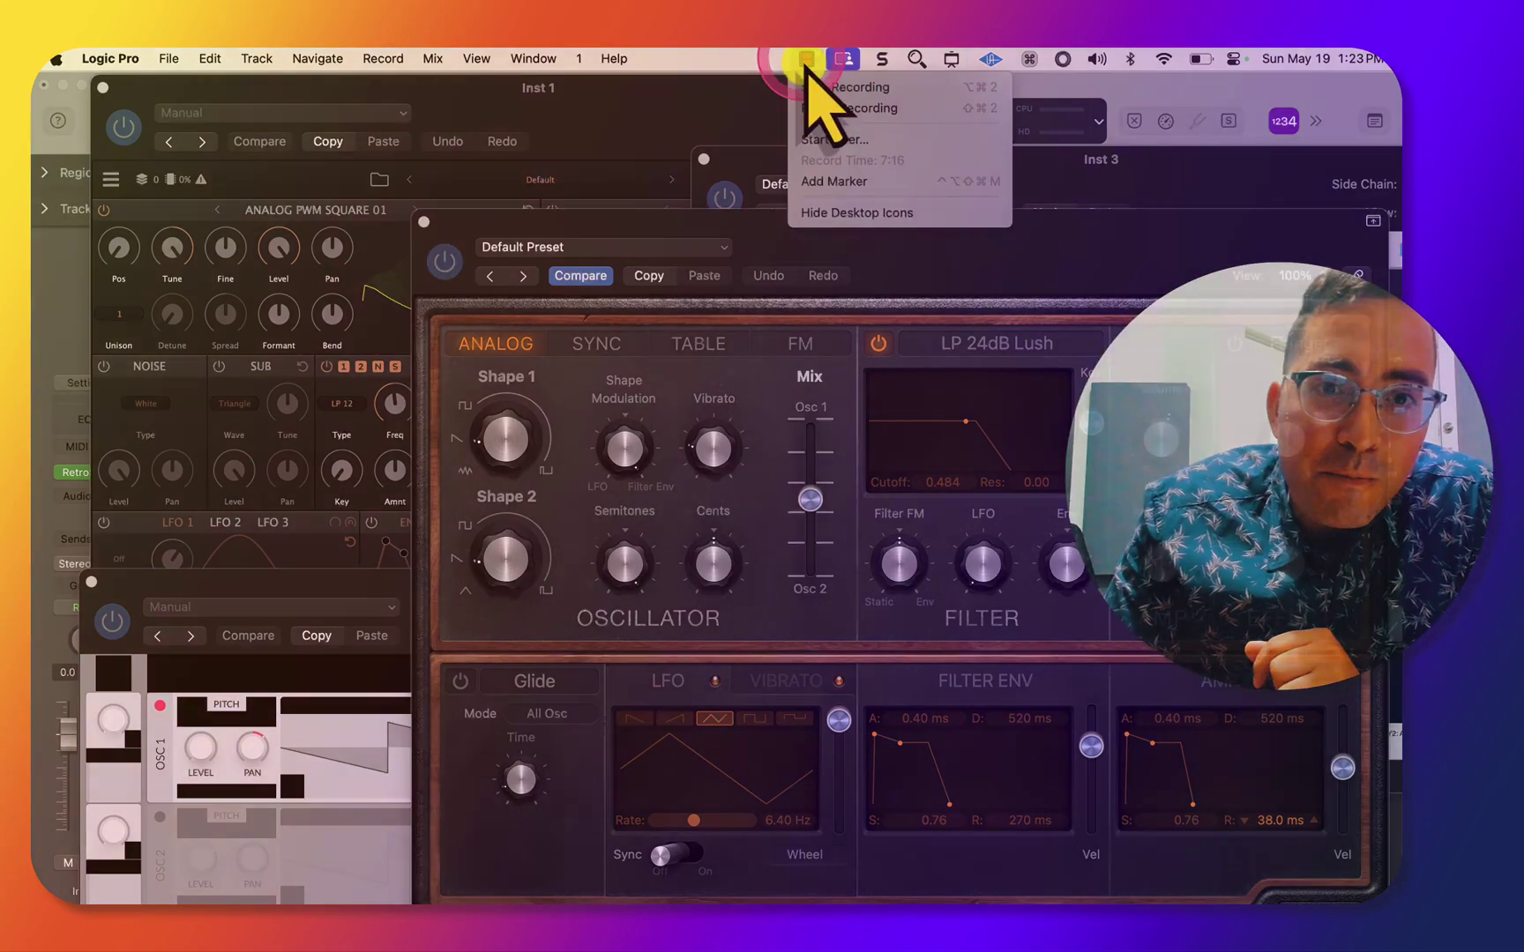